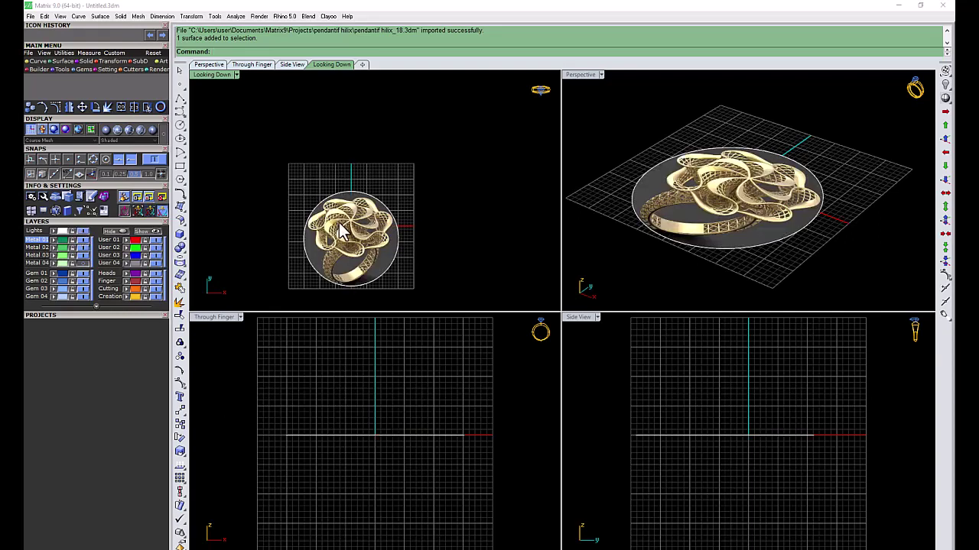
Maximize the Looking Down view over the ring reference picture and open the Curve palette
{"action": "double_click", "coordinate": [212, 75]}
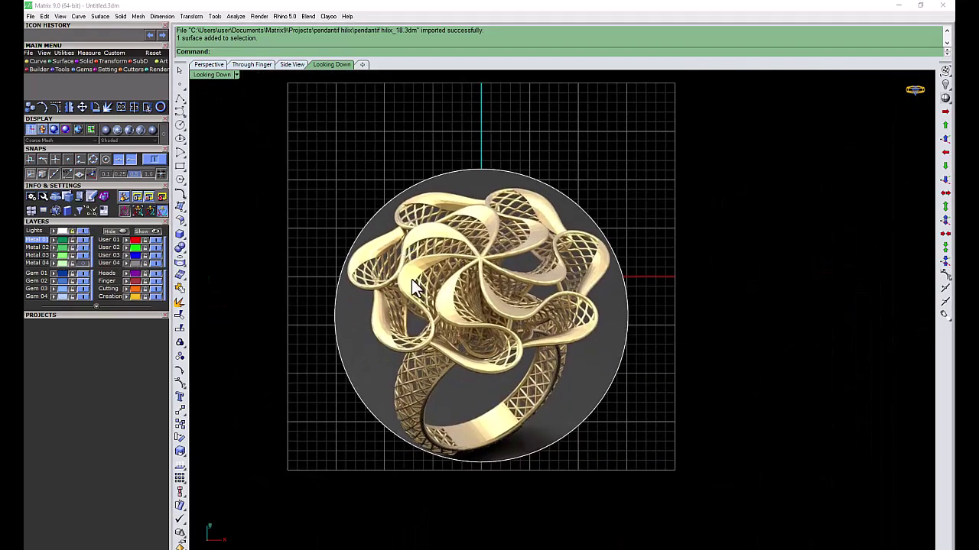
{"action": "left_click", "coordinate": [45, 62]}
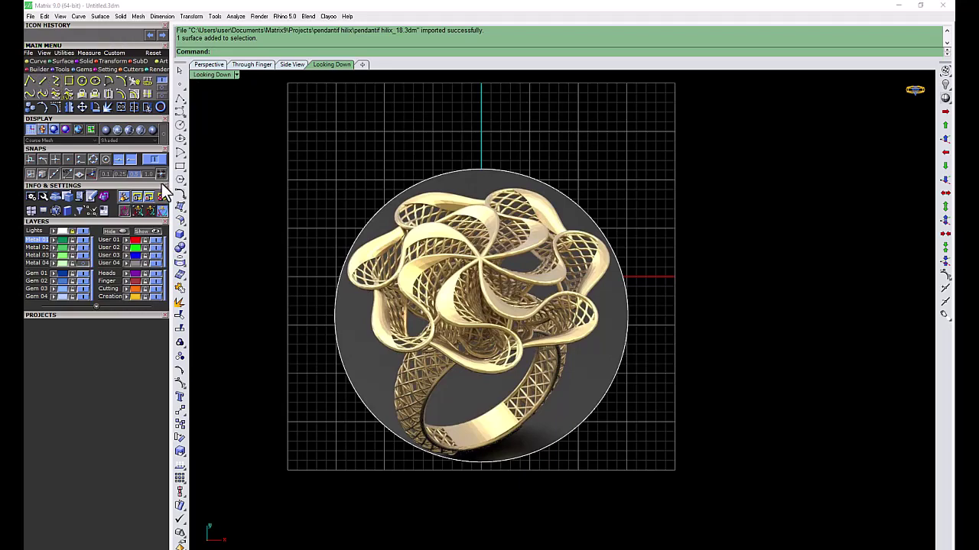
Start an Interp Curve at the ring centre and trace down the petal's upper edge
{"action": "left_click", "coordinate": [56, 80]}
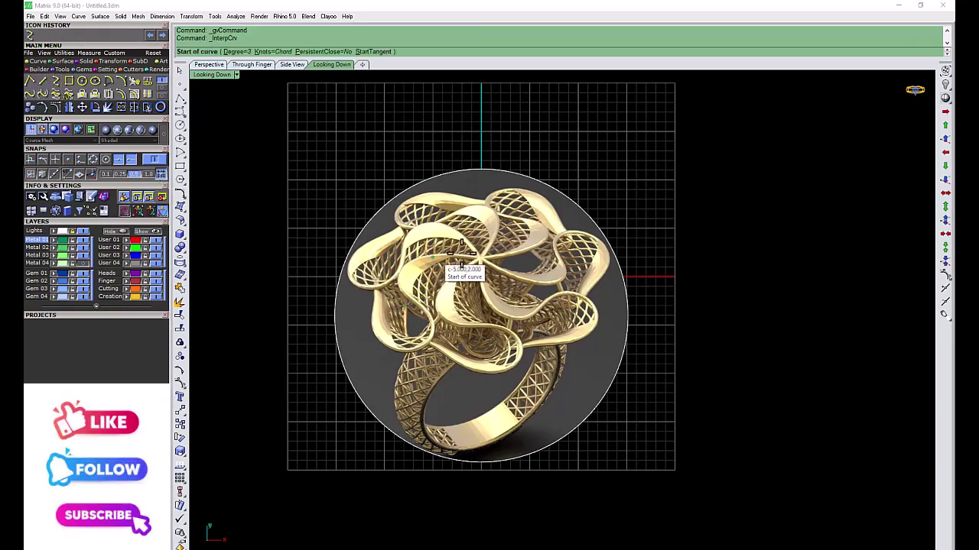
{"action": "scroll", "coordinate": [477, 260], "scroll_direction": "up", "scroll_amount": 2}
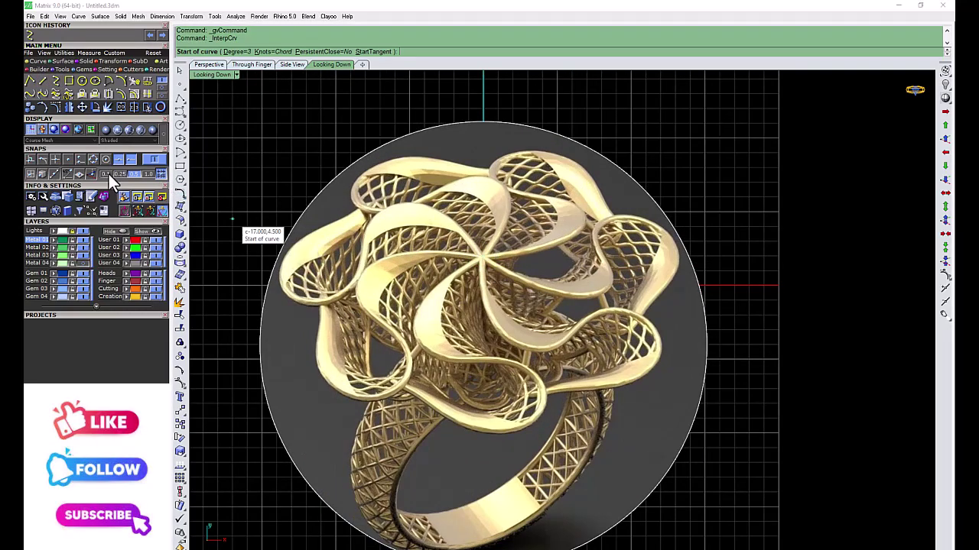
{"action": "left_click", "coordinate": [481, 258]}
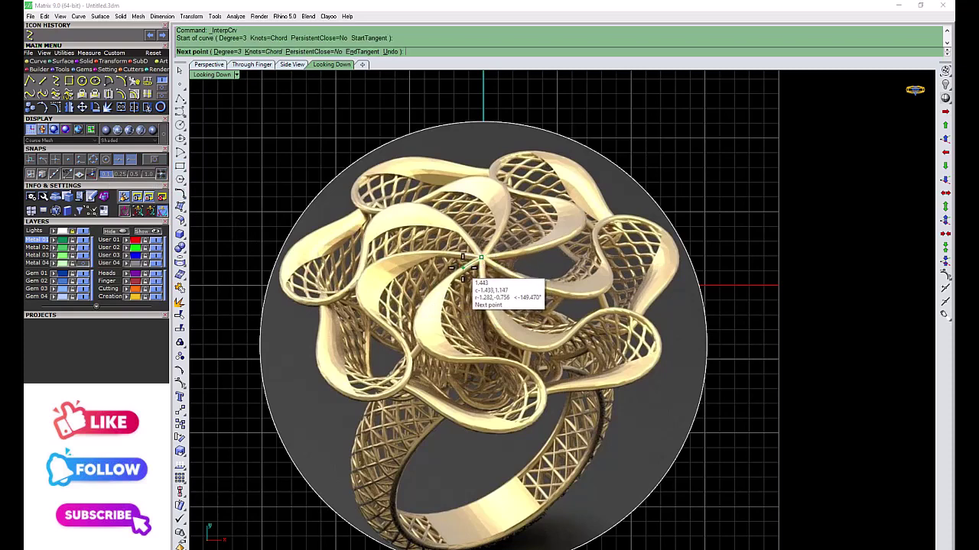
{"action": "left_click", "coordinate": [463, 268]}
{"action": "left_click", "coordinate": [437, 287]}
{"action": "left_click", "coordinate": [424, 304]}
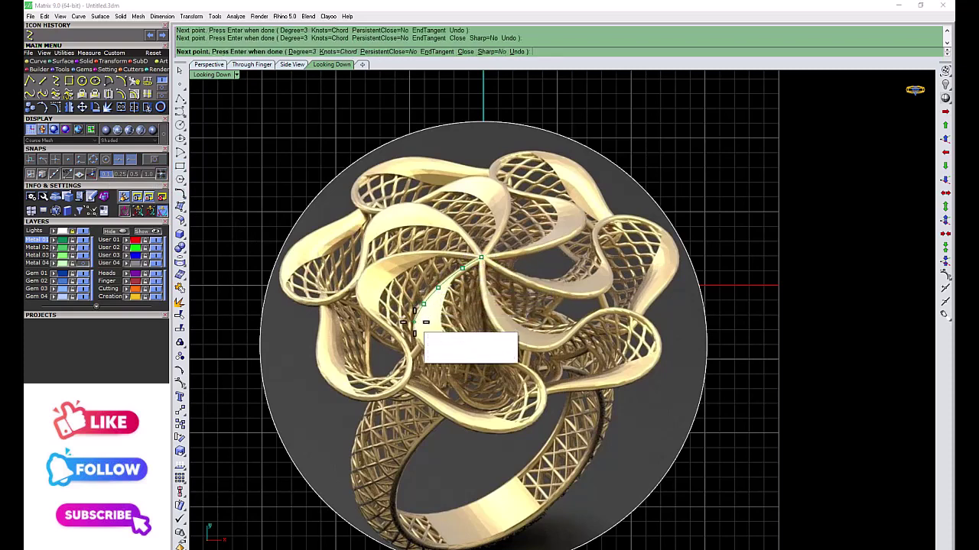
{"action": "left_click", "coordinate": [417, 320]}
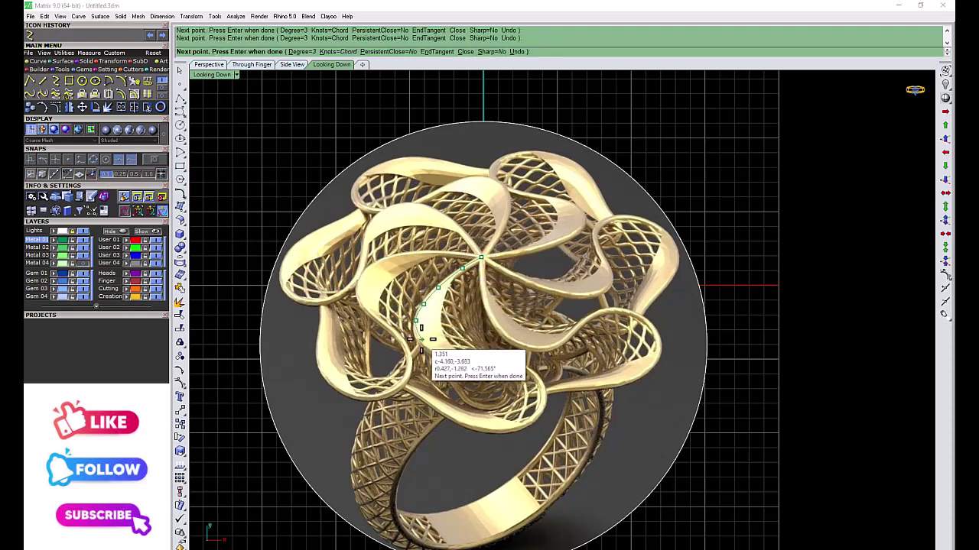
{"action": "left_click", "coordinate": [421, 339]}
Continue the curve along the petal's lower edge and around its tip, then finish it
{"action": "left_click", "coordinate": [441, 355]}
{"action": "left_click", "coordinate": [466, 360]}
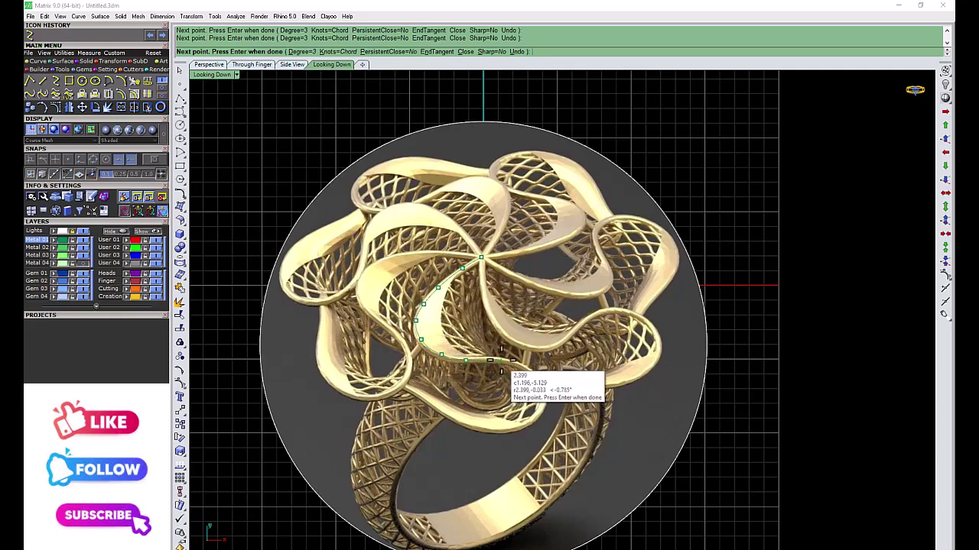
{"action": "left_click", "coordinate": [501, 360]}
{"action": "left_click", "coordinate": [523, 368]}
{"action": "left_click", "coordinate": [542, 386]}
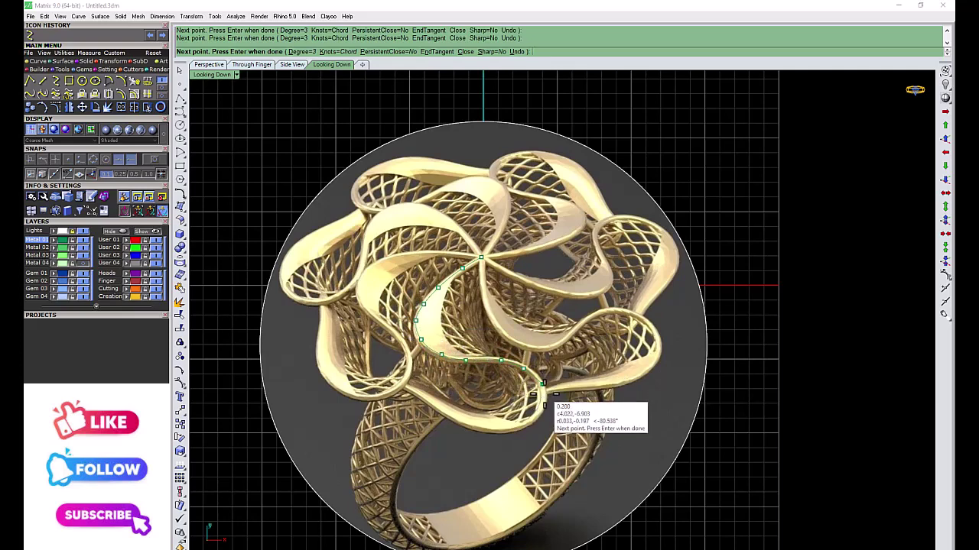
{"action": "left_click", "coordinate": [542, 406]}
{"action": "left_click", "coordinate": [527, 423]}
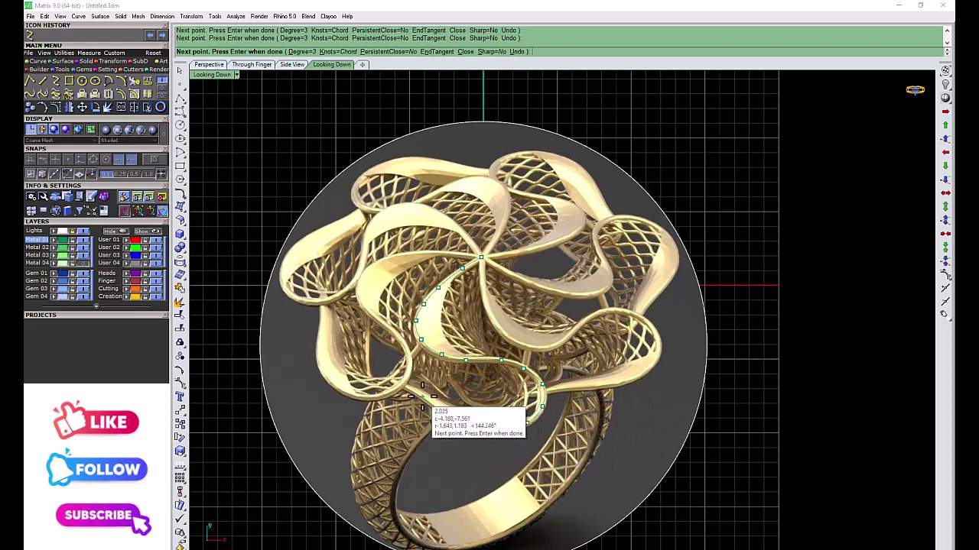
{"action": "key", "text": "Return"}
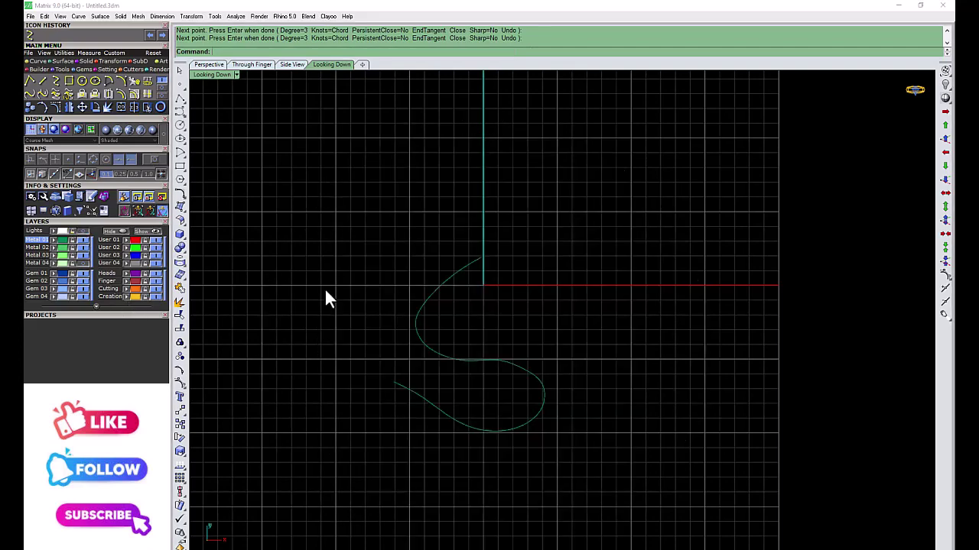
Rebuild the S-curve with 150 points and move it down slightly
{"action": "scroll", "coordinate": [443, 365], "scroll_direction": "up", "scroll_amount": 2}
{"action": "scroll", "coordinate": [439, 332], "scroll_direction": "down", "scroll_amount": 2}
{"action": "left_click", "coordinate": [442, 325]}
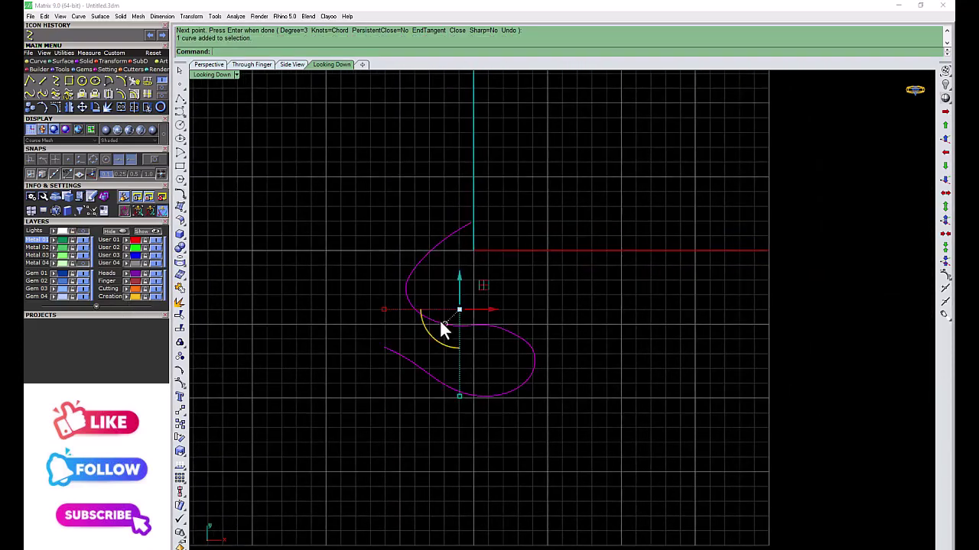
{"action": "left_click", "coordinate": [132, 83]}
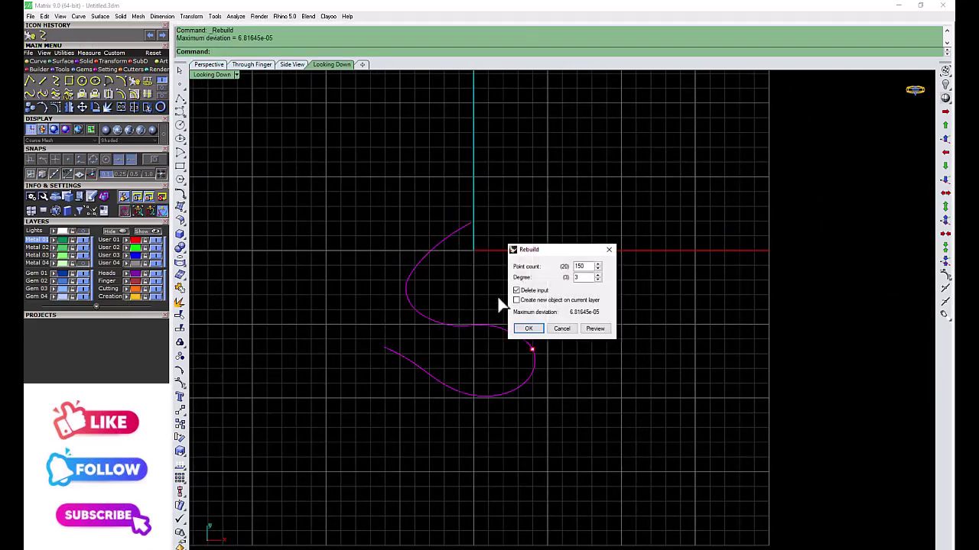
{"action": "type", "text": "15"}
{"action": "left_click", "coordinate": [528, 328]}
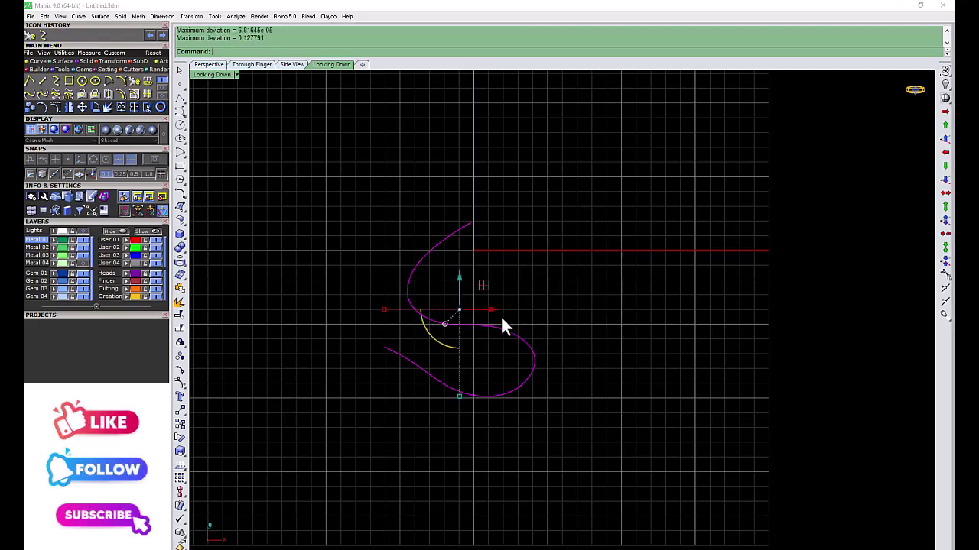
{"action": "left_click_drag", "start_coordinate": [462, 290], "coordinate": [461, 351]}
{"action": "scroll", "coordinate": [466, 320], "scroll_direction": "up", "scroll_amount": 3}
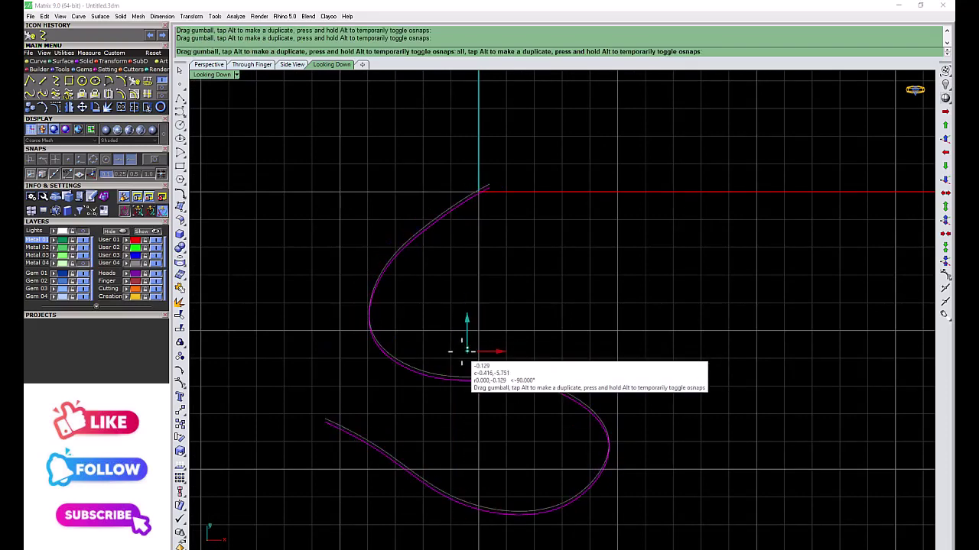
{"action": "key", "text": "Escape"}
Draw a BothSides line from 0 straight up through the centre and trim the curve at it
{"action": "scroll", "coordinate": [489, 283], "scroll_direction": "up", "scroll_amount": 2}
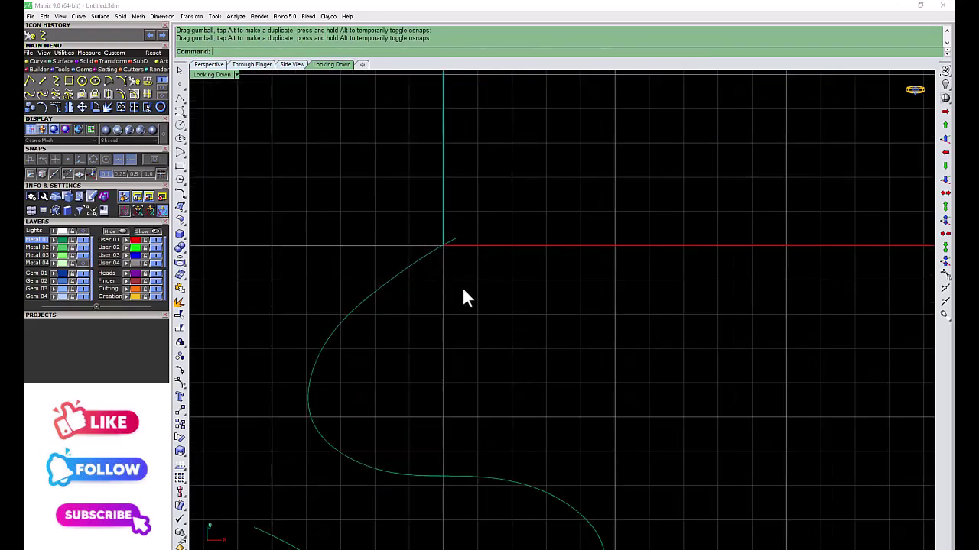
{"action": "left_click", "coordinate": [32, 78]}
{"action": "type", "text": "0"}
{"action": "key", "text": "Return"}
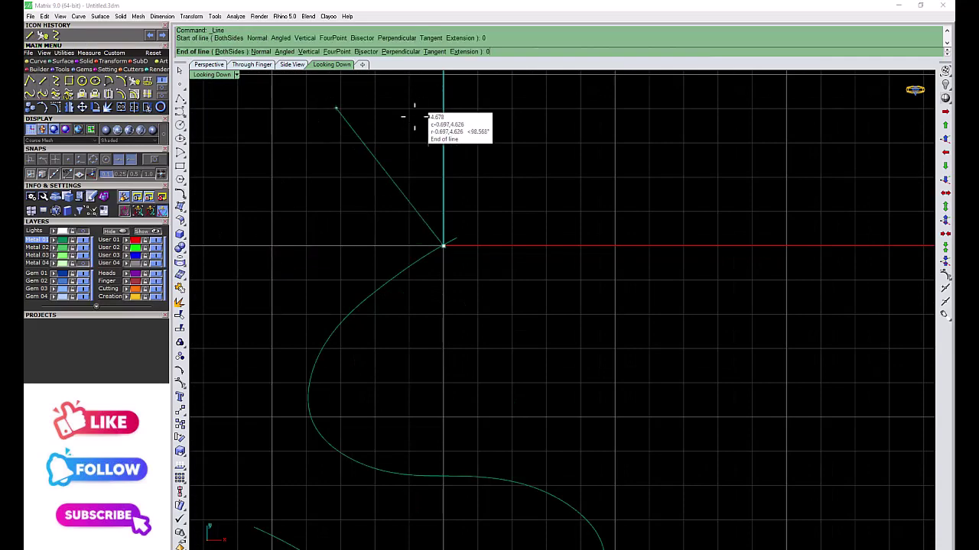
{"action": "type", "text": "b"}
{"action": "key", "text": "Return"}
{"action": "left_click", "coordinate": [442, 100]}
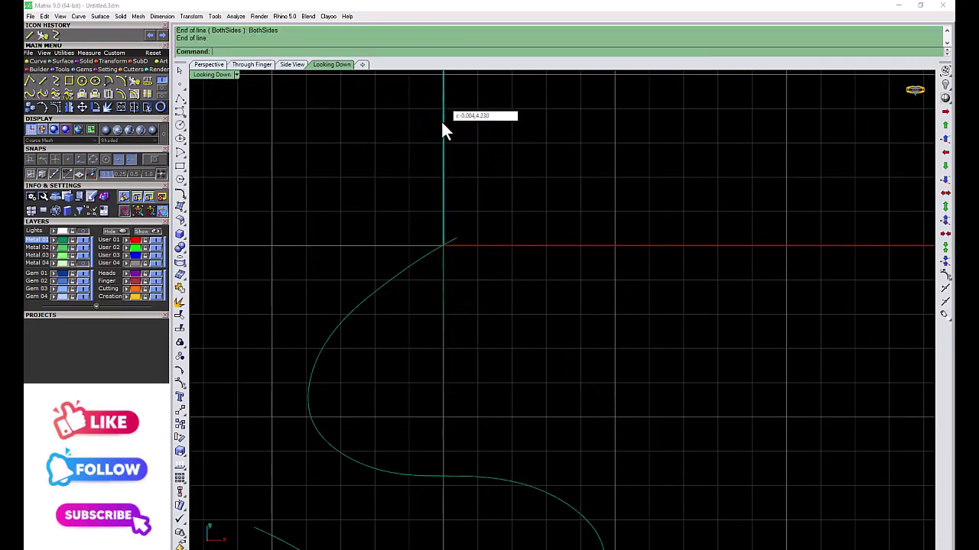
{"action": "key", "text": "Escape"}
Delete the helper line and reselect the trimmed S-curve
{"action": "scroll", "coordinate": [465, 227], "scroll_direction": "down", "scroll_amount": 2}
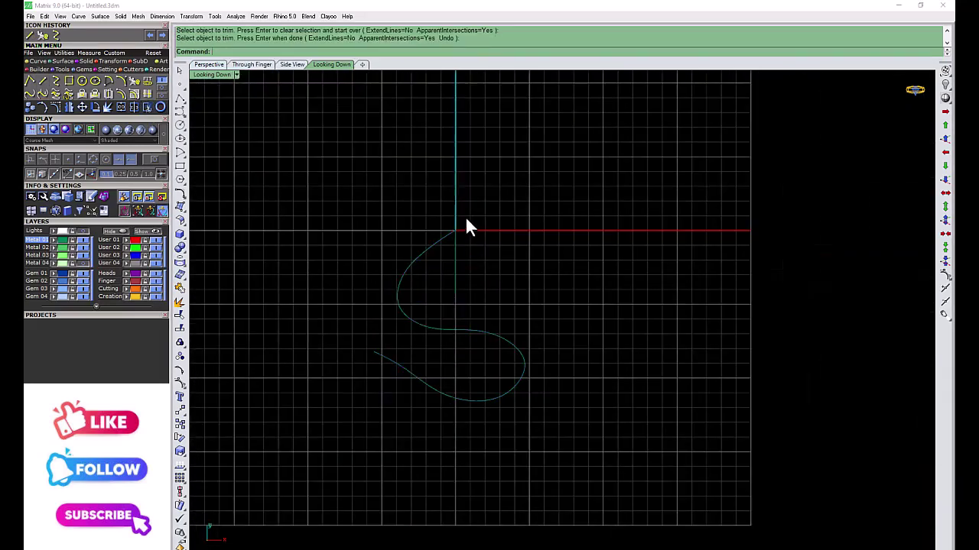
{"action": "left_click", "coordinate": [457, 222]}
{"action": "key", "text": "Delete"}
{"action": "left_click", "coordinate": [429, 330]}
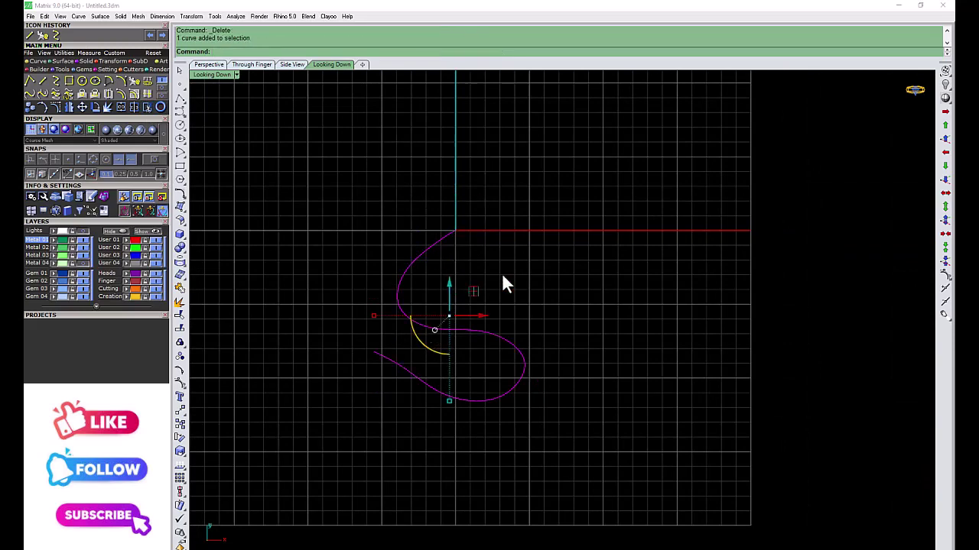
{"action": "left_click", "coordinate": [111, 61]}
Polar-array the S-curve into seven copies around the centre
{"action": "left_click", "coordinate": [132, 82]}
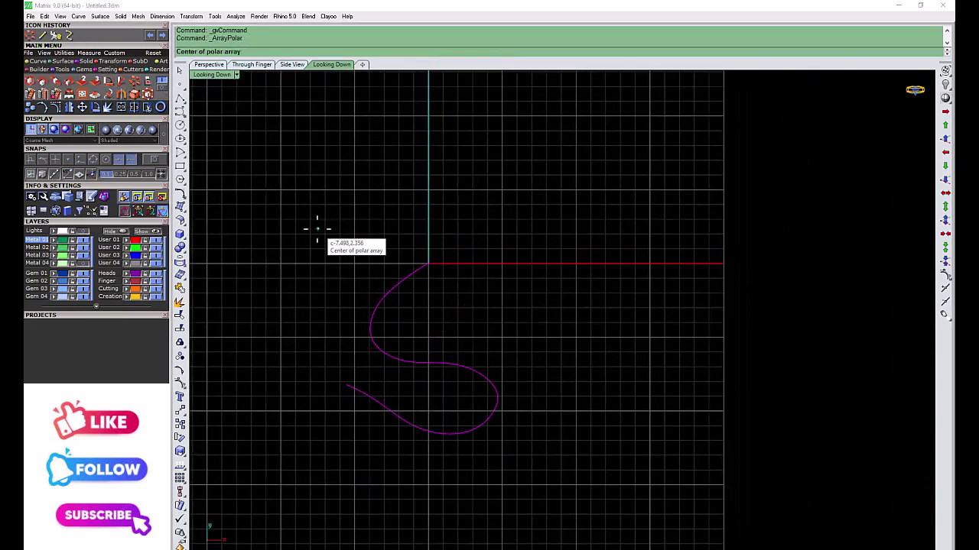
{"action": "type", "text": "7"}
{"action": "key", "text": "Return"}
{"action": "key", "text": "Return"}
{"action": "key", "text": "Return"}
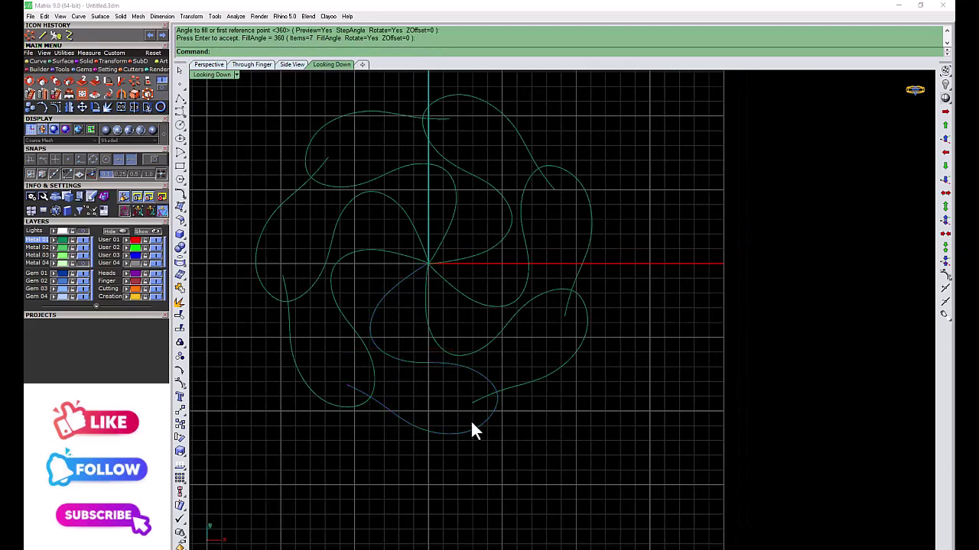
{"action": "left_click", "coordinate": [472, 424]}
Reshape one curve by deleting a control point and pulling the lower-left point up
{"action": "scroll", "coordinate": [406, 412], "scroll_direction": "up", "scroll_amount": 2}
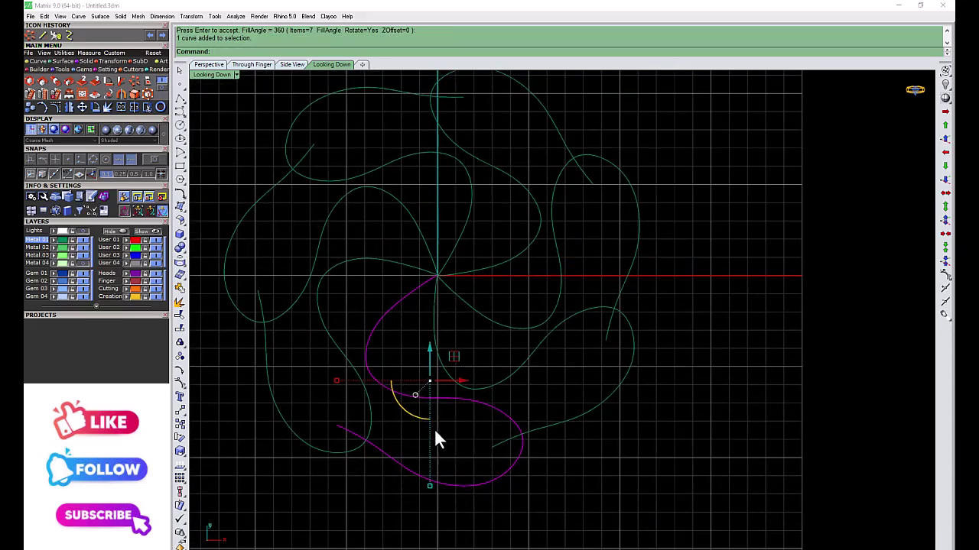
{"action": "left_click", "coordinate": [56, 107]}
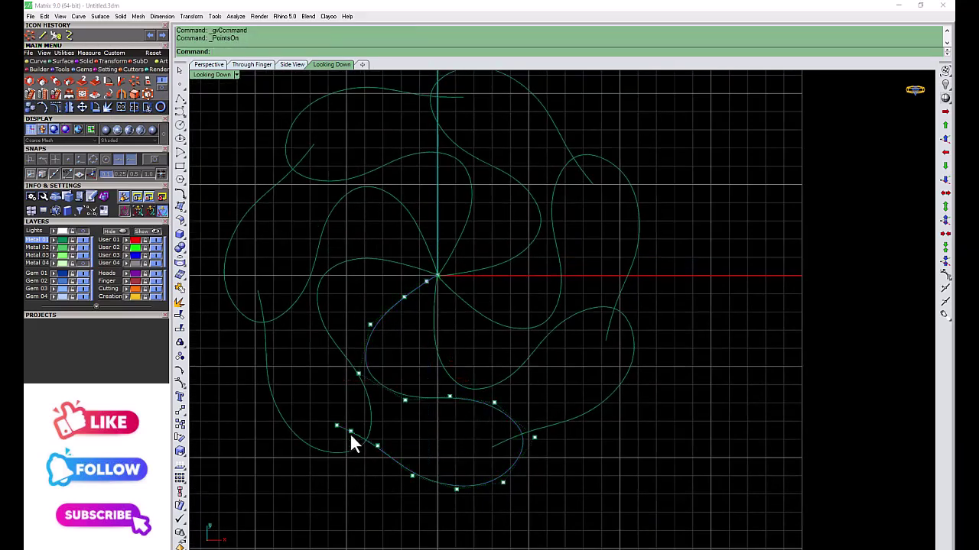
{"action": "key", "text": "Delete"}
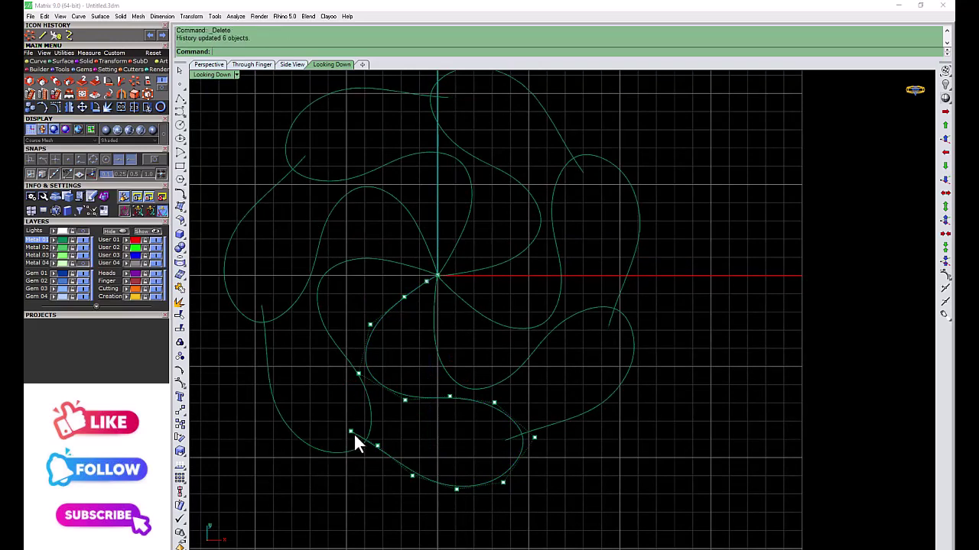
{"action": "left_click", "coordinate": [377, 446]}
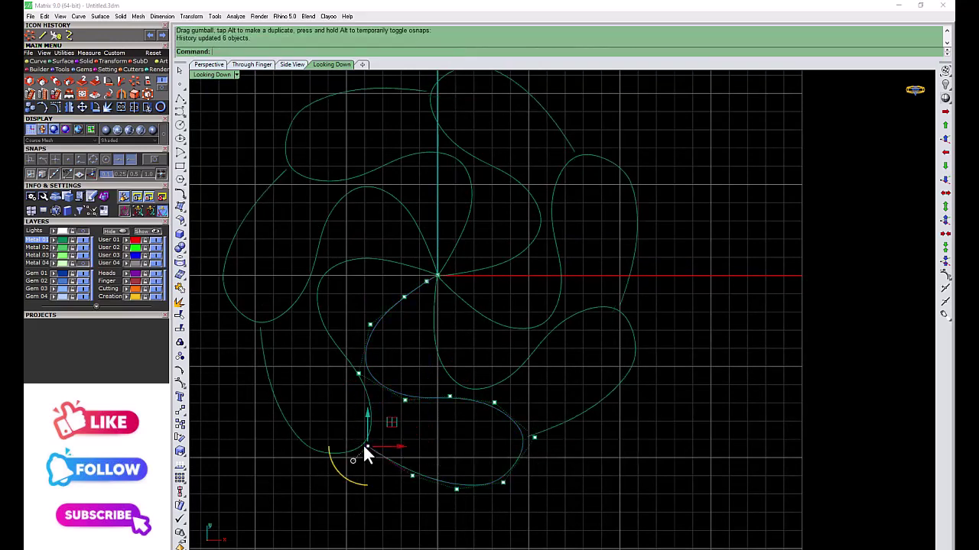
{"action": "scroll", "coordinate": [371, 450], "scroll_direction": "up", "scroll_amount": 3}
{"action": "mouse_move", "coordinate": [373, 449]}
{"action": "left_mouse_down"}
{"action": "mouse_move", "coordinate": [359, 442]}
{"action": "mouse_move", "coordinate": [403, 419]}
{"action": "left_mouse_up"}
{"action": "scroll", "coordinate": [404, 428], "scroll_direction": "down", "scroll_amount": 5}
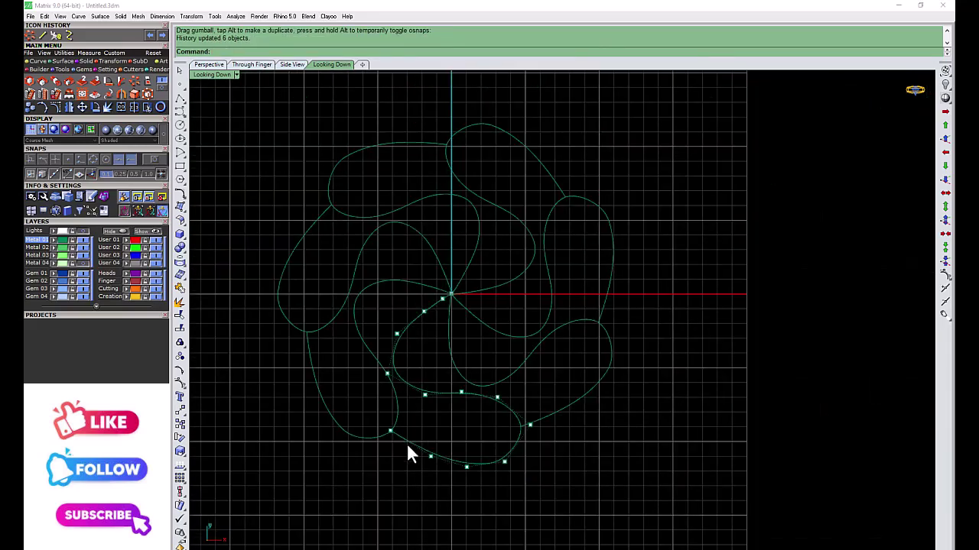
{"action": "key", "text": "Escape"}
Put one curve on the User 03 layer, delete the other copies, and restore four views
{"action": "left_click", "coordinate": [446, 395]}
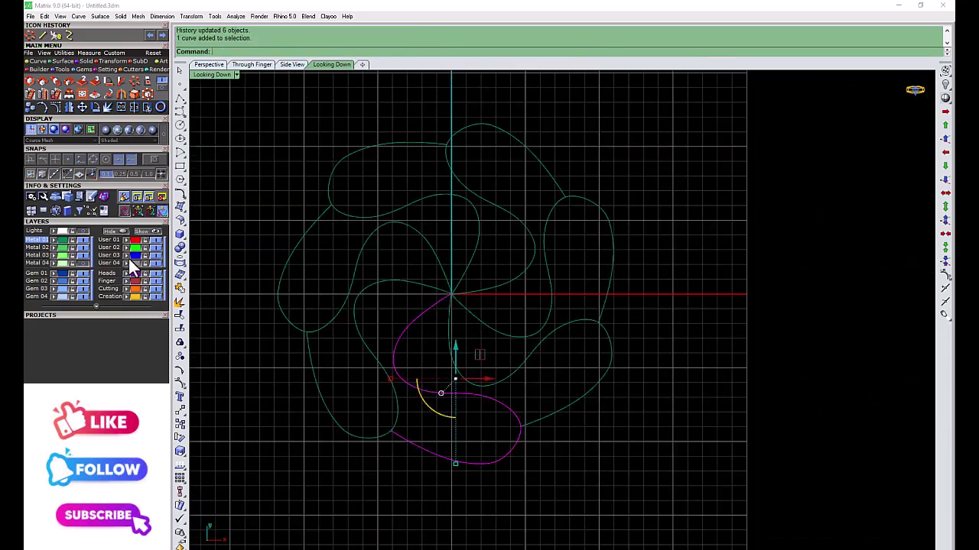
{"action": "left_click", "coordinate": [156, 256]}
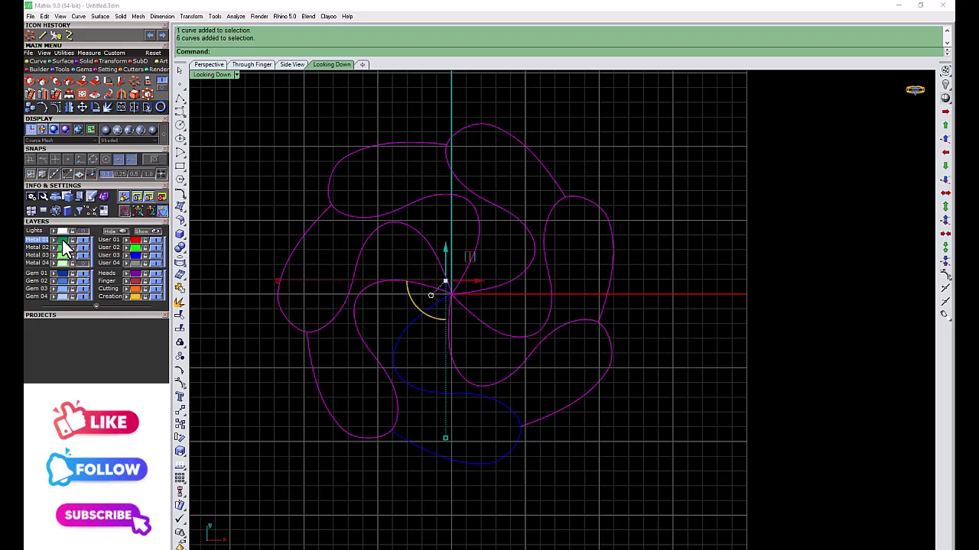
{"action": "key", "text": "Delete"}
{"action": "left_click", "coordinate": [435, 390]}
{"action": "double_click", "coordinate": [215, 75]}
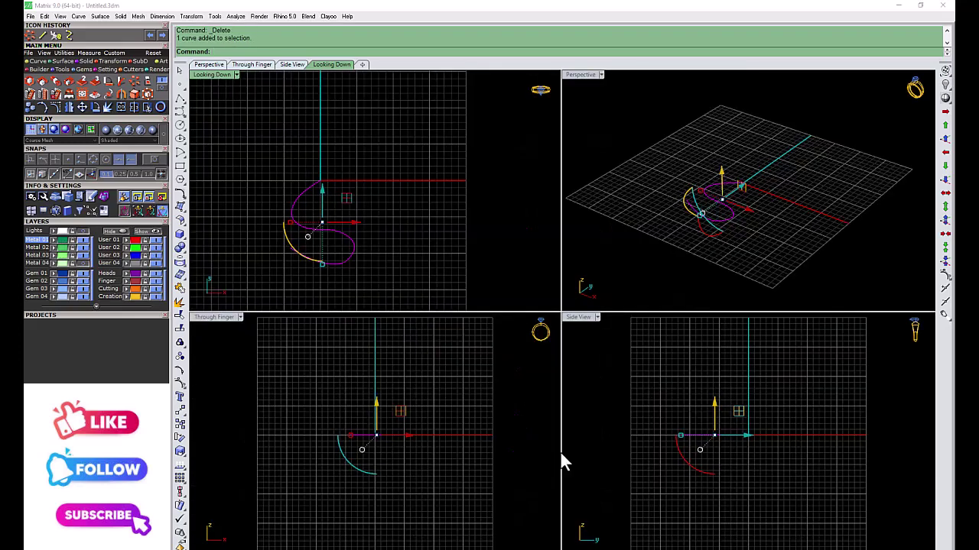
In the maximized side view, rotate the S-curve about its end to tilt it upward
{"action": "double_click", "coordinate": [578, 316]}
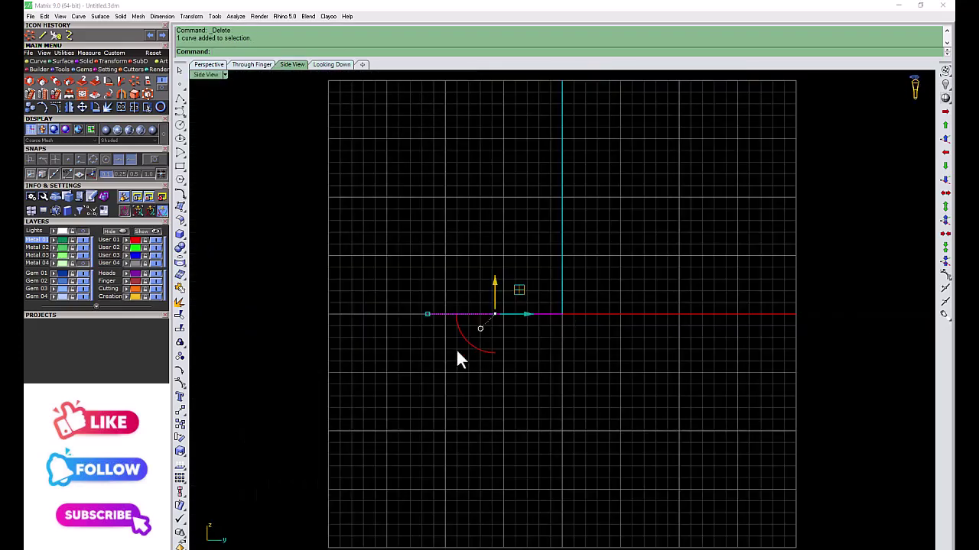
{"action": "left_click", "coordinate": [95, 107]}
{"action": "left_click", "coordinate": [153, 159]}
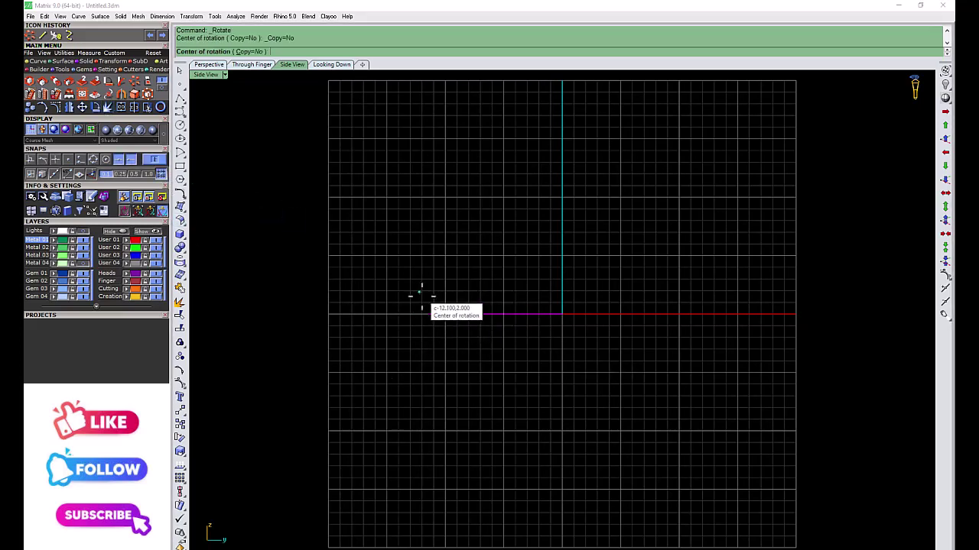
{"action": "left_click", "coordinate": [428, 313]}
{"action": "left_click", "coordinate": [581, 315]}
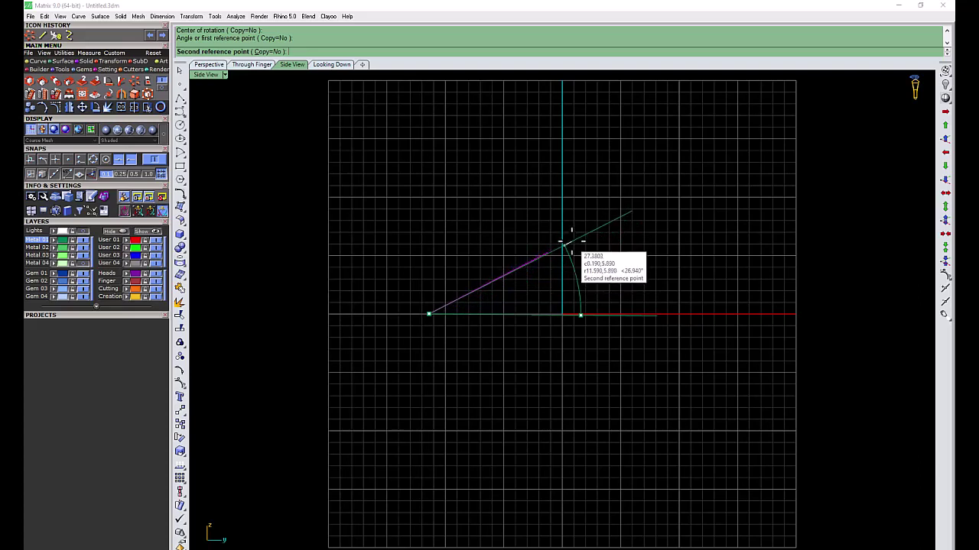
{"action": "left_click", "coordinate": [568, 239]}
Rotate the curve twice more about snapped end points to set its final tilt
{"action": "left_click", "coordinate": [546, 250]}
{"action": "left_click", "coordinate": [391, 336]}
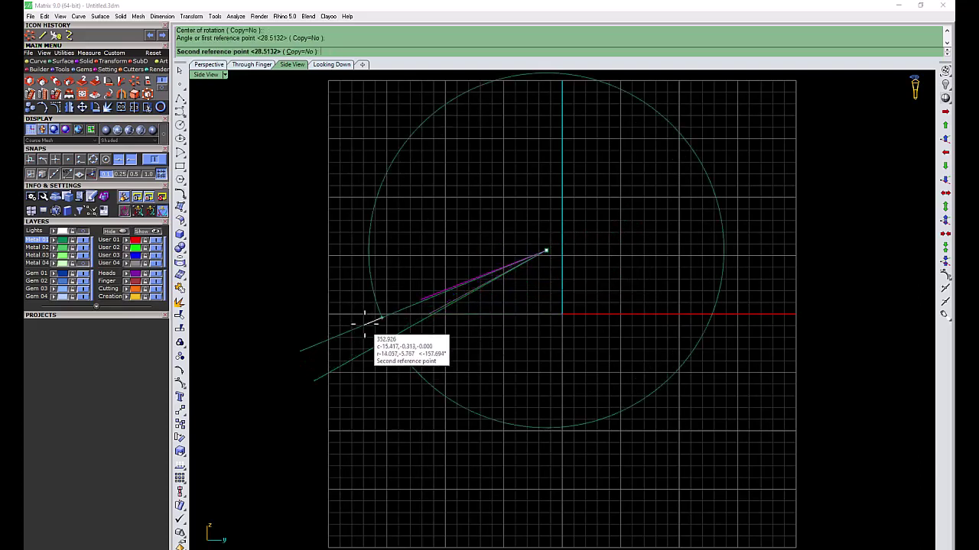
{"action": "left_click", "coordinate": [362, 308]}
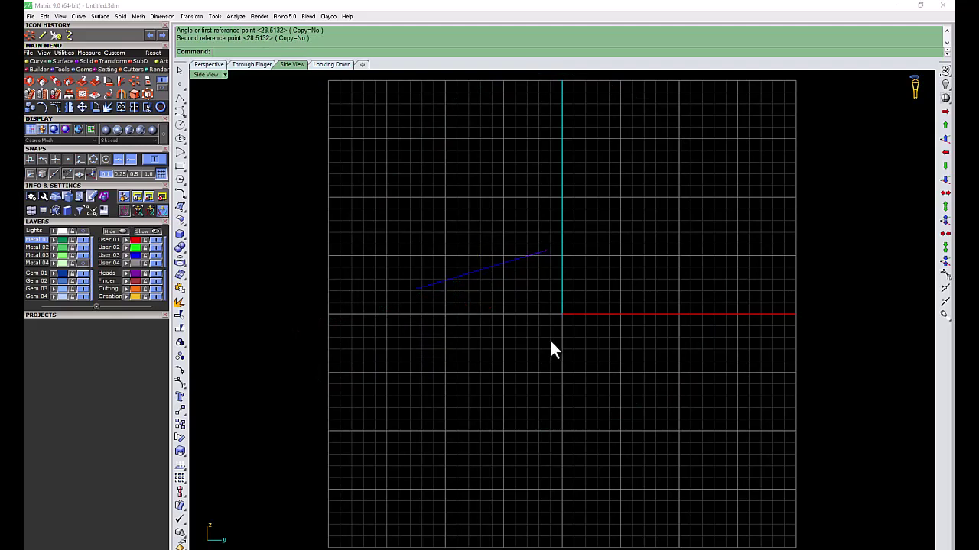
{"action": "left_click", "coordinate": [499, 267]}
{"action": "key", "text": "Return"}
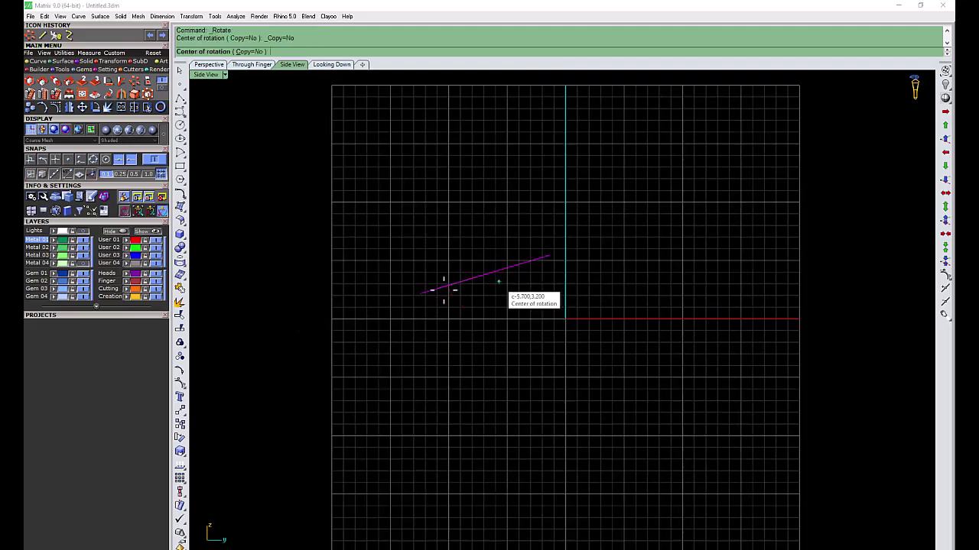
{"action": "left_click", "coordinate": [421, 293]}
{"action": "left_click", "coordinate": [601, 230]}
{"action": "left_click", "coordinate": [602, 227]}
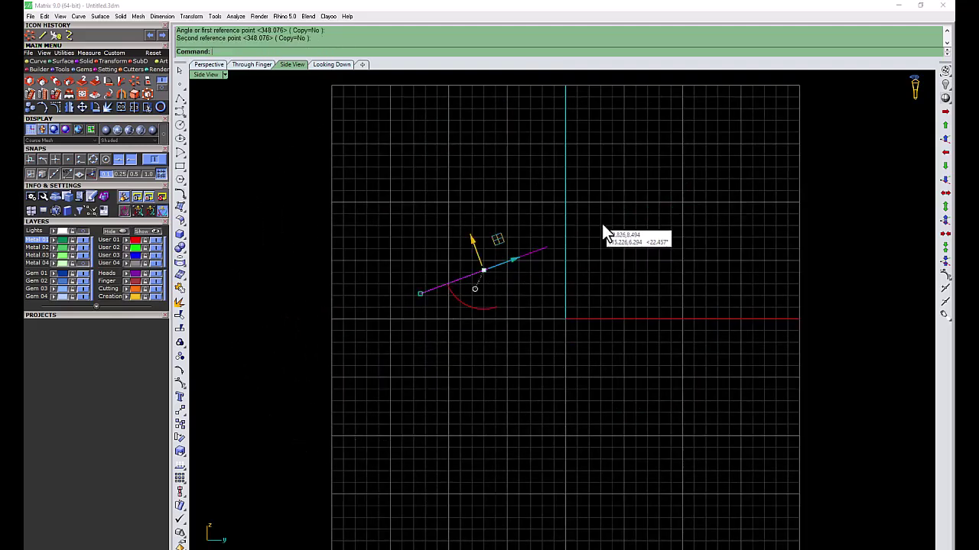
Reselect the tilted S-curve and maximize the Looking Down view
{"action": "double_click", "coordinate": [211, 76]}
{"action": "left_click", "coordinate": [322, 237]}
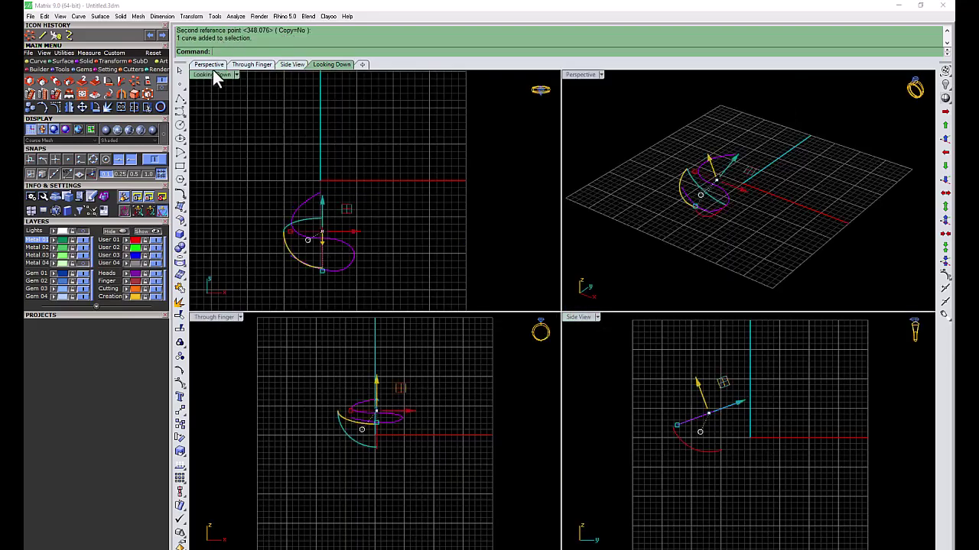
{"action": "double_click", "coordinate": [214, 73]}
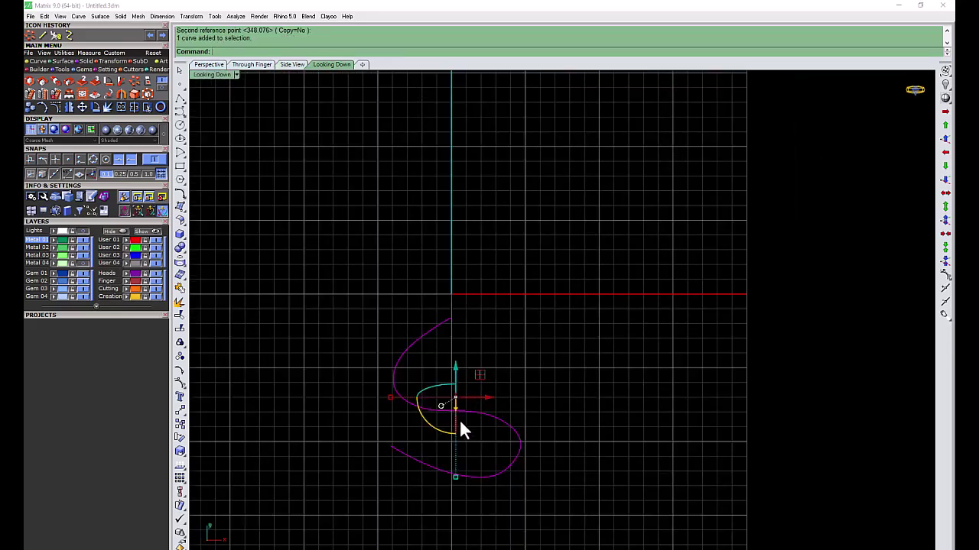
Polar-array the S-curve seven times around the origin and show its control points
{"action": "left_click", "coordinate": [145, 92]}
{"action": "left_click", "coordinate": [451, 295]}
{"action": "key", "text": "Return"}
{"action": "key", "text": "Return"}
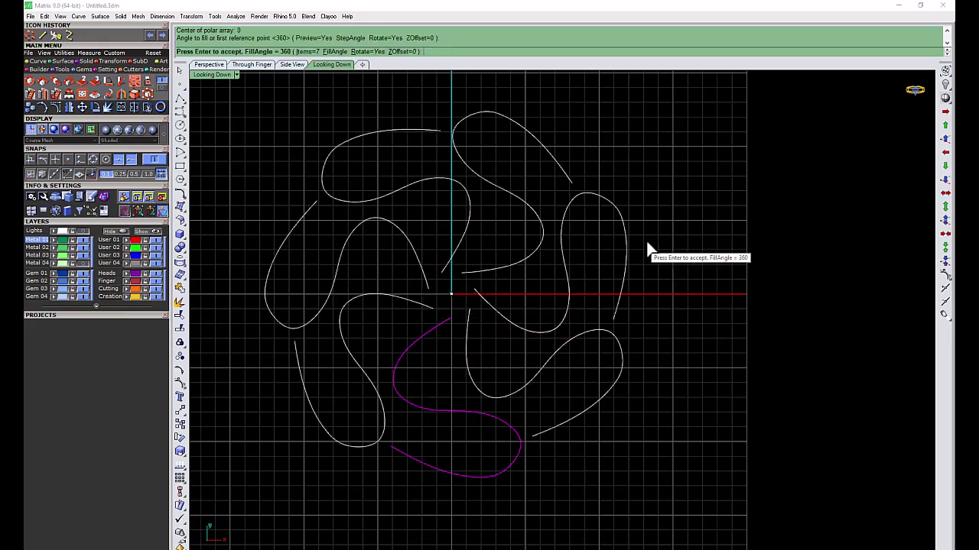
{"action": "left_click", "coordinate": [413, 349]}
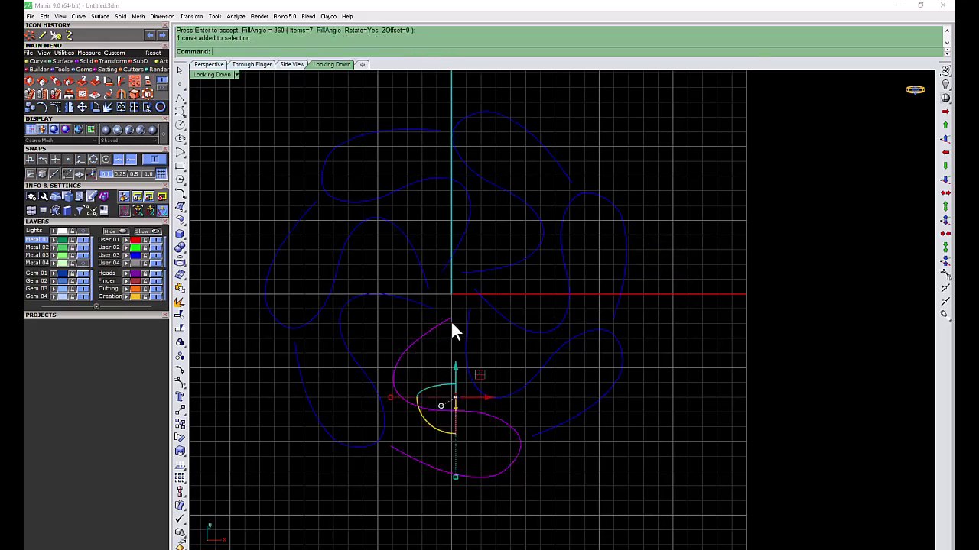
{"action": "left_click", "coordinate": [43, 111]}
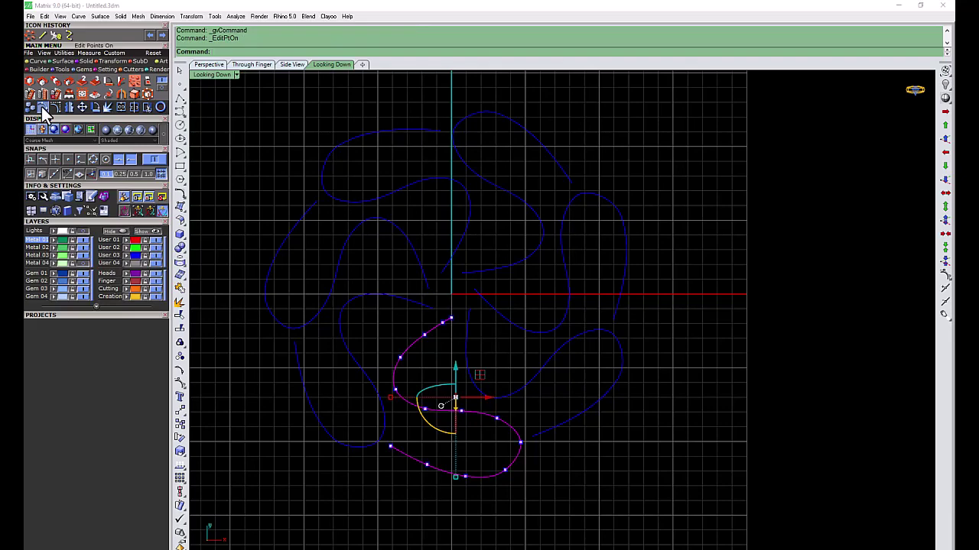
{"action": "key", "text": "Escape"}
{"action": "left_click", "coordinate": [454, 412]}
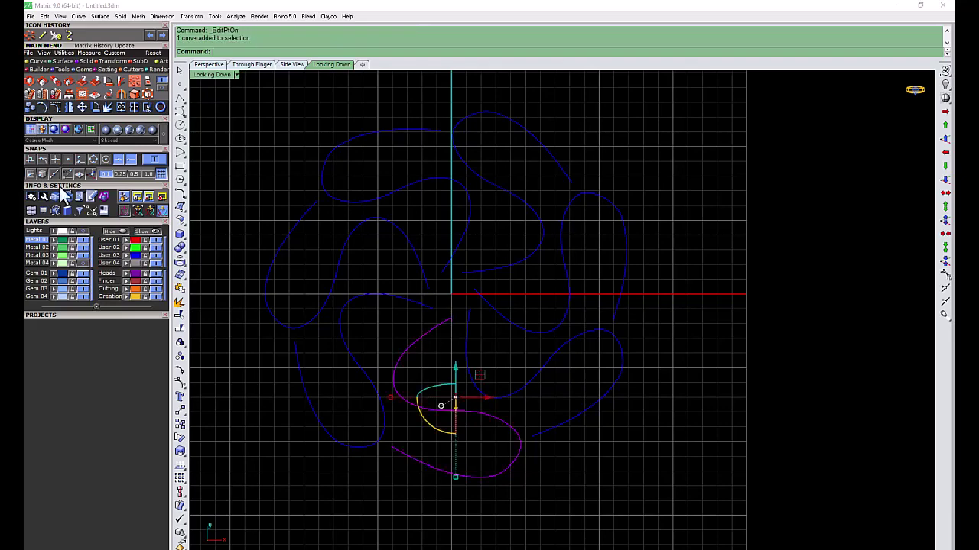
{"action": "left_click", "coordinate": [58, 108]}
Drag the curve's inner points so its end snaps onto the origin
{"action": "scroll", "coordinate": [456, 331], "scroll_direction": "up", "scroll_amount": 3}
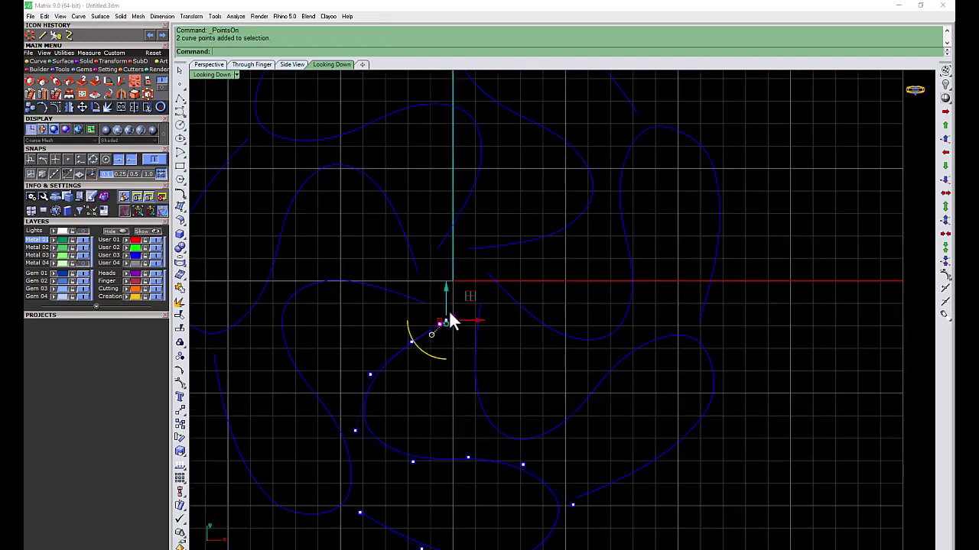
{"action": "left_click_drag", "start_coordinate": [449, 320], "coordinate": [450, 292]}
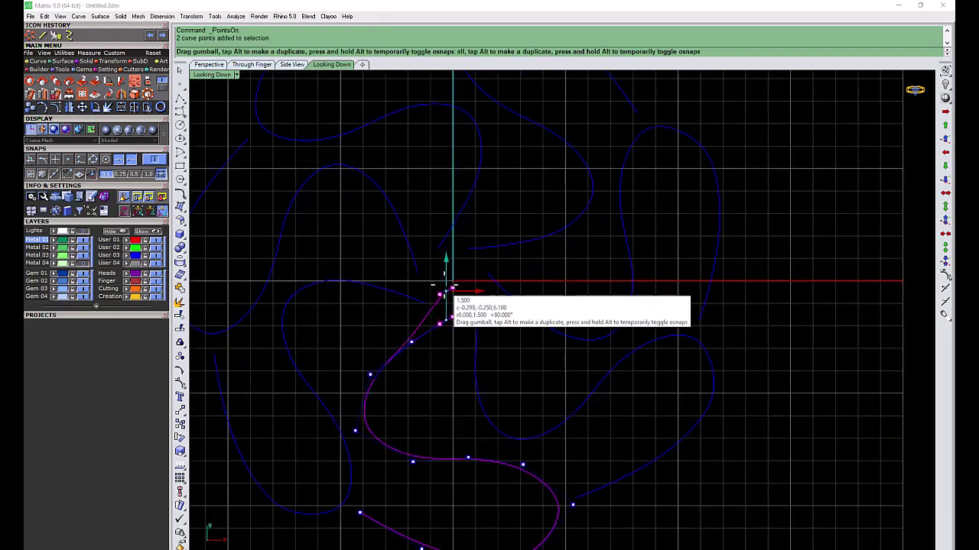
{"action": "scroll", "coordinate": [449, 298], "scroll_direction": "up", "scroll_amount": 3}
{"action": "left_click", "coordinate": [432, 303]}
{"action": "left_click_drag", "start_coordinate": [433, 303], "coordinate": [433, 326]}
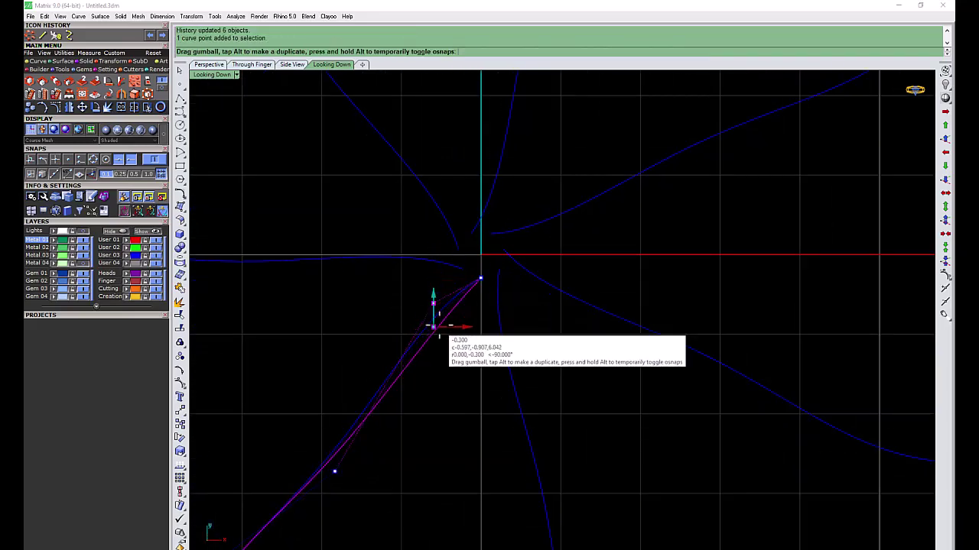
{"action": "left_click", "coordinate": [481, 279]}
{"action": "left_click_drag", "start_coordinate": [481, 278], "coordinate": [480, 255]}
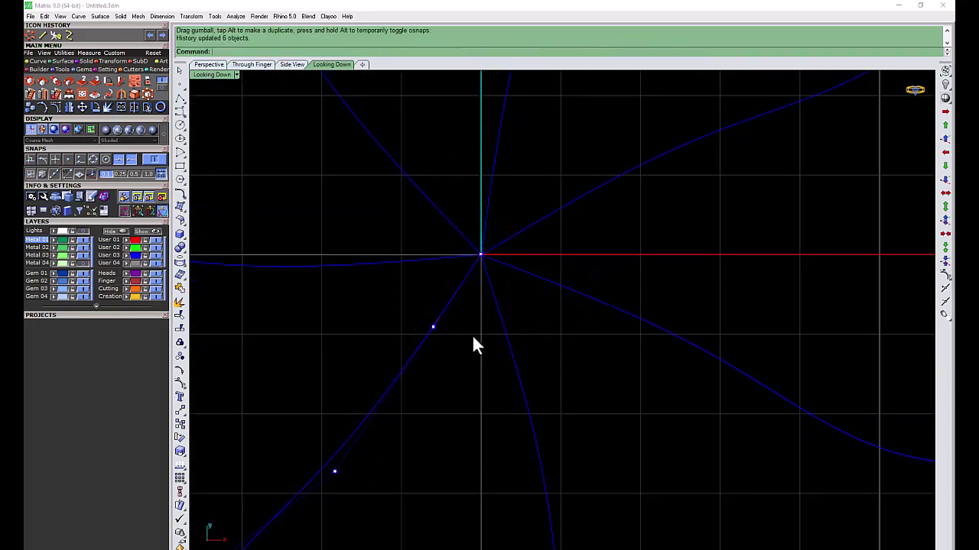
Reshape the petal's outer loop and reselect the original S-curve
{"action": "scroll", "coordinate": [448, 434], "scroll_direction": "down", "scroll_amount": 5}
{"action": "scroll", "coordinate": [416, 365], "scroll_direction": "up", "scroll_amount": 3}
{"action": "scroll", "coordinate": [403, 405], "scroll_direction": "up", "scroll_amount": 2}
{"action": "left_click", "coordinate": [406, 409]}
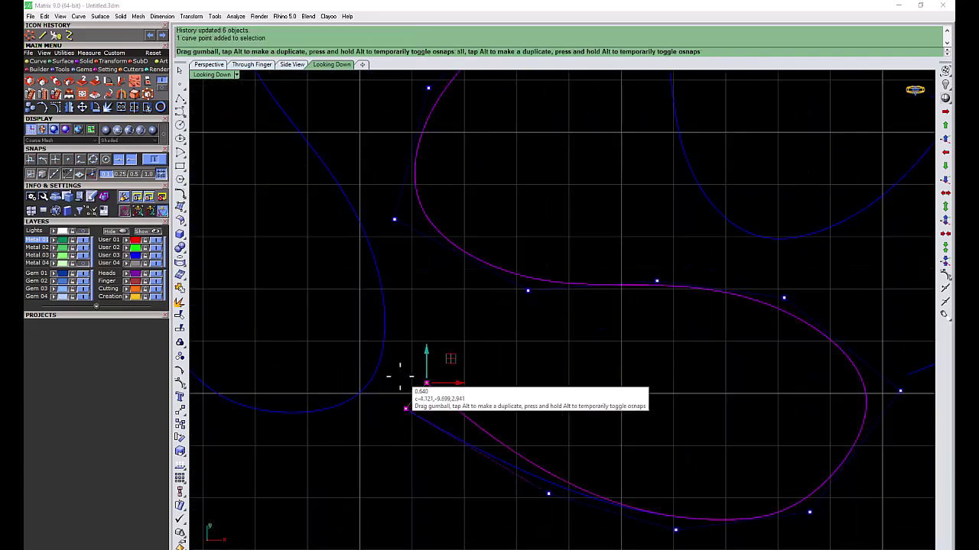
{"action": "left_click_drag", "start_coordinate": [399, 376], "coordinate": [365, 386]}
{"action": "scroll", "coordinate": [451, 356], "scroll_direction": "down", "scroll_amount": 3}
{"action": "scroll", "coordinate": [447, 405], "scroll_direction": "down", "scroll_amount": 3}
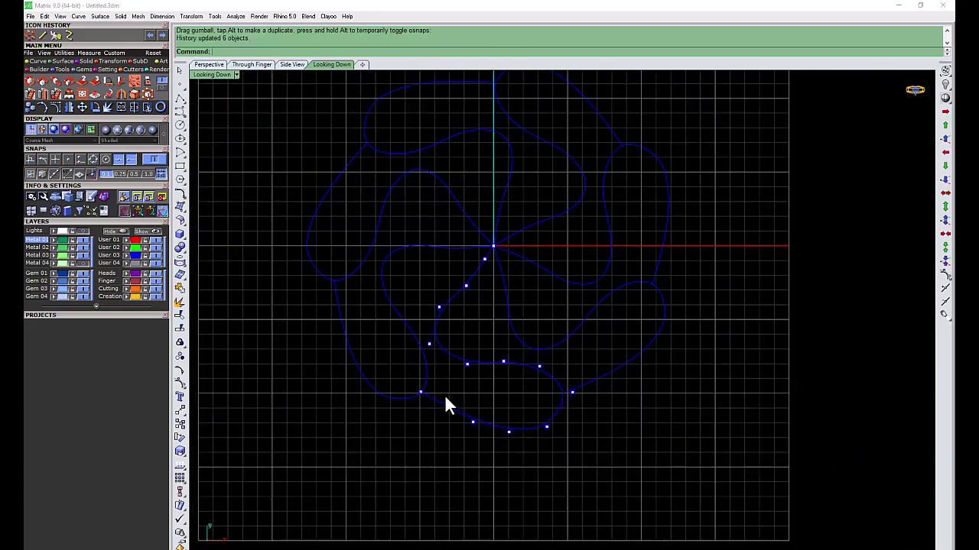
{"action": "left_click", "coordinate": [444, 358]}
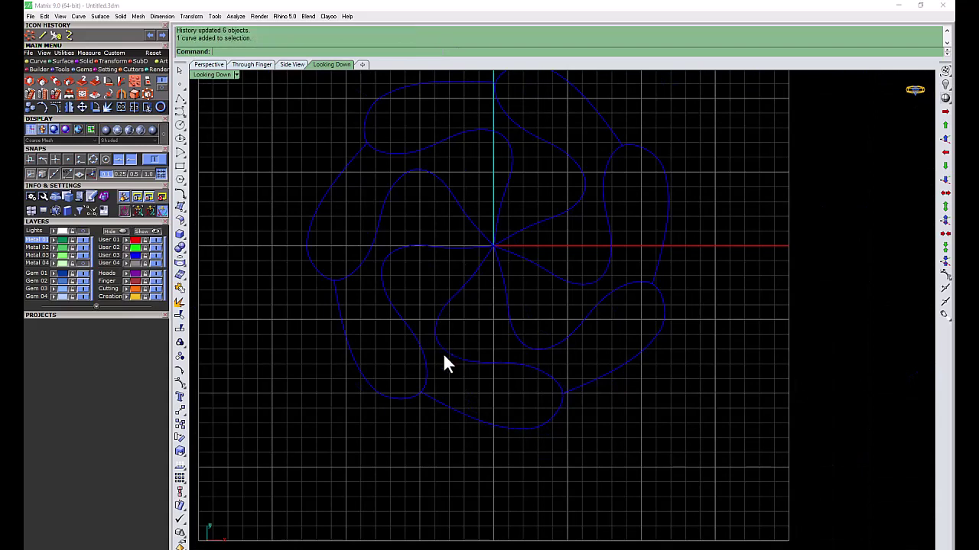
Delete the six arrayed copies, keeping only the original S-curve, and show four views
{"action": "left_click", "coordinate": [344, 294]}
{"action": "left_click", "coordinate": [143, 254]}
{"action": "key", "text": "Delete"}
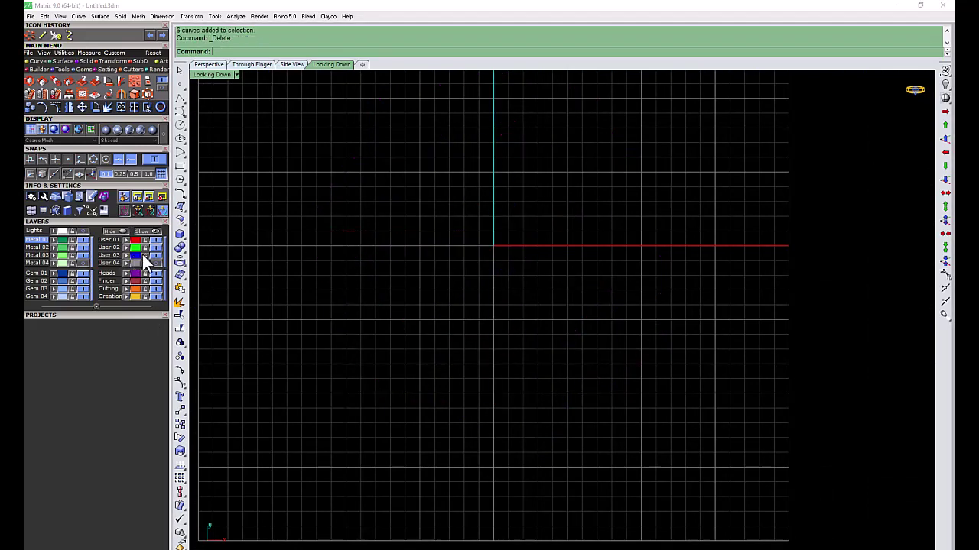
{"action": "left_click", "coordinate": [472, 281]}
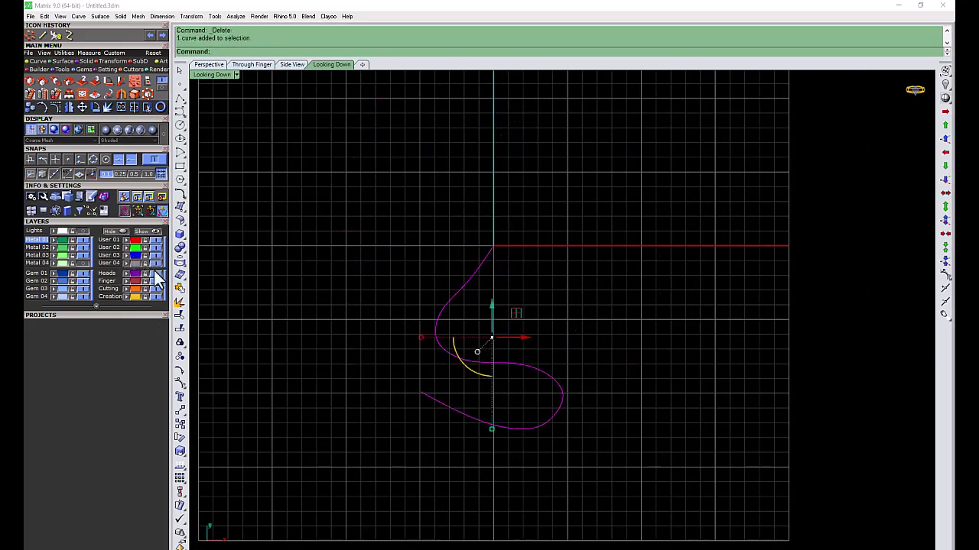
{"action": "left_click", "coordinate": [434, 172]}
{"action": "double_click", "coordinate": [217, 74]}
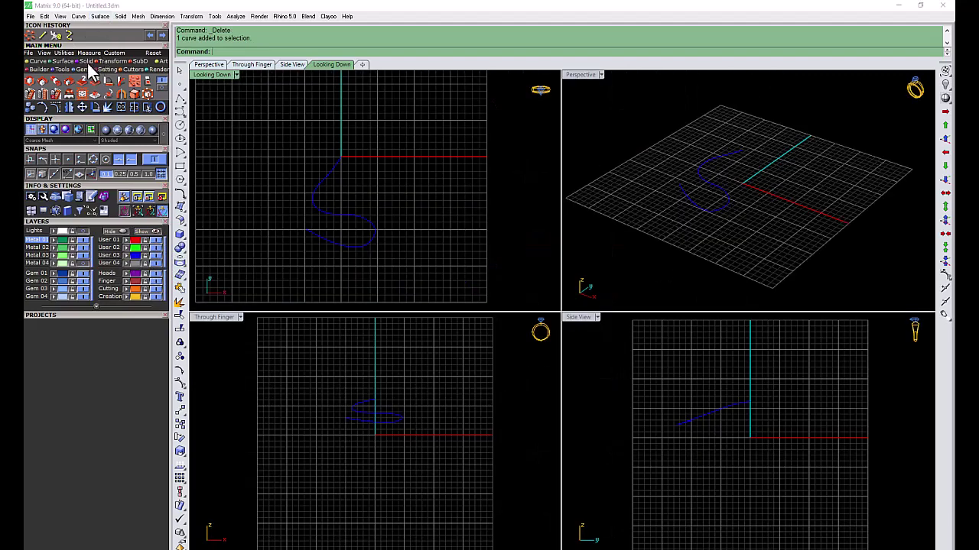
Extrude the S-curve with ToPoint to the origin, forming a cone-shaped petal
{"action": "left_click", "coordinate": [87, 60]}
{"action": "left_click", "coordinate": [151, 81]}
{"action": "left_click", "coordinate": [392, 419]}
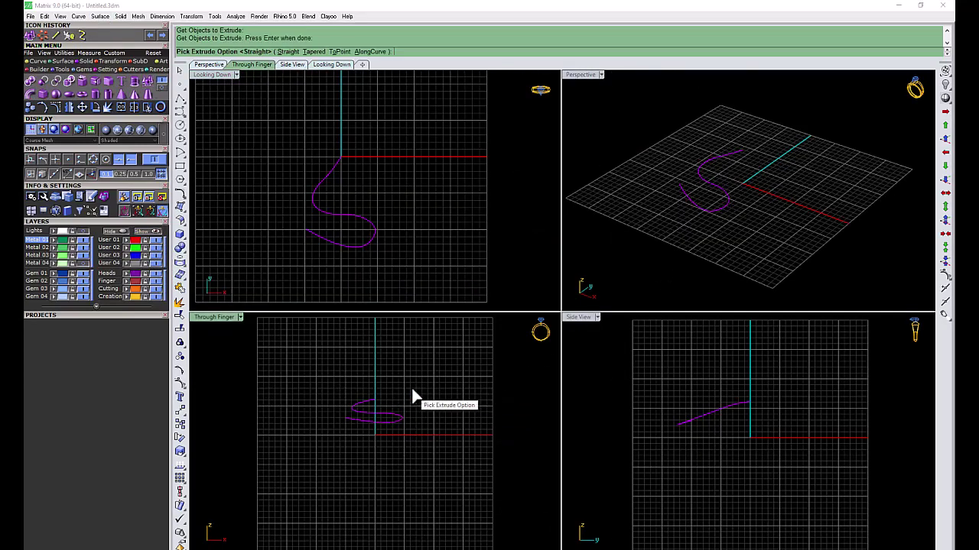
{"action": "key", "text": "Return"}
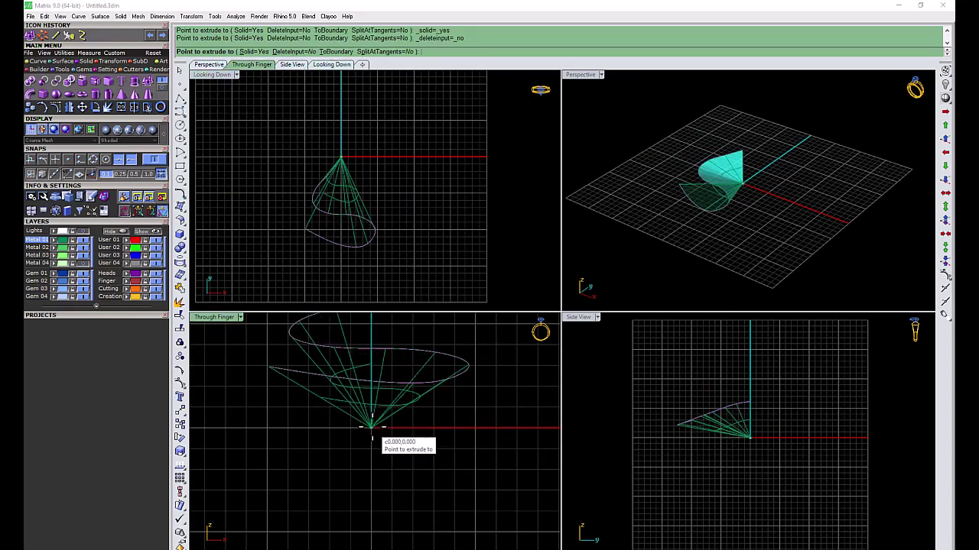
{"action": "left_click", "coordinate": [372, 427]}
{"action": "double_click", "coordinate": [225, 76]}
{"action": "left_click_drag", "start_coordinate": [617, 233], "coordinate": [419, 480]}
Polar-array the cone into seven copies and orbit to inspect the flower
{"action": "left_click", "coordinate": [41, 38]}
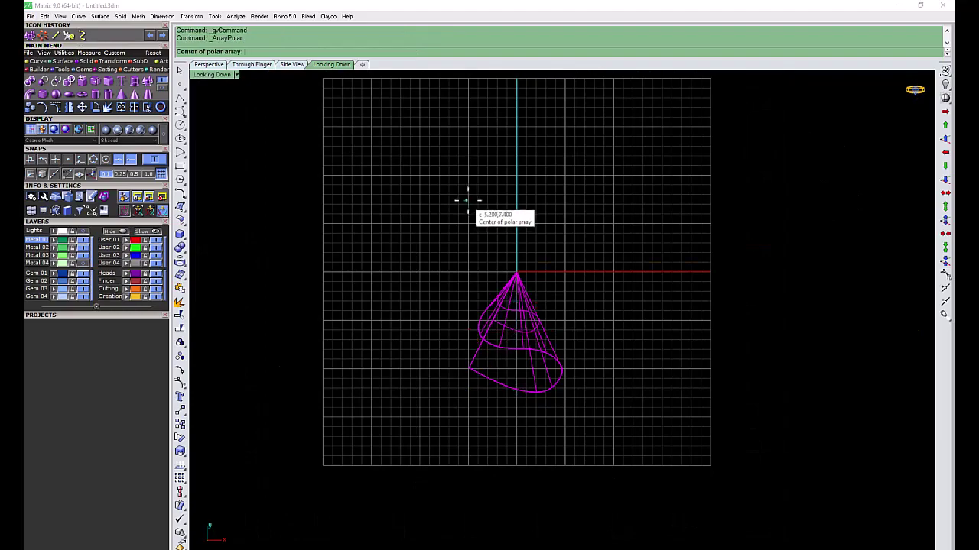
{"action": "key", "text": "Return"}
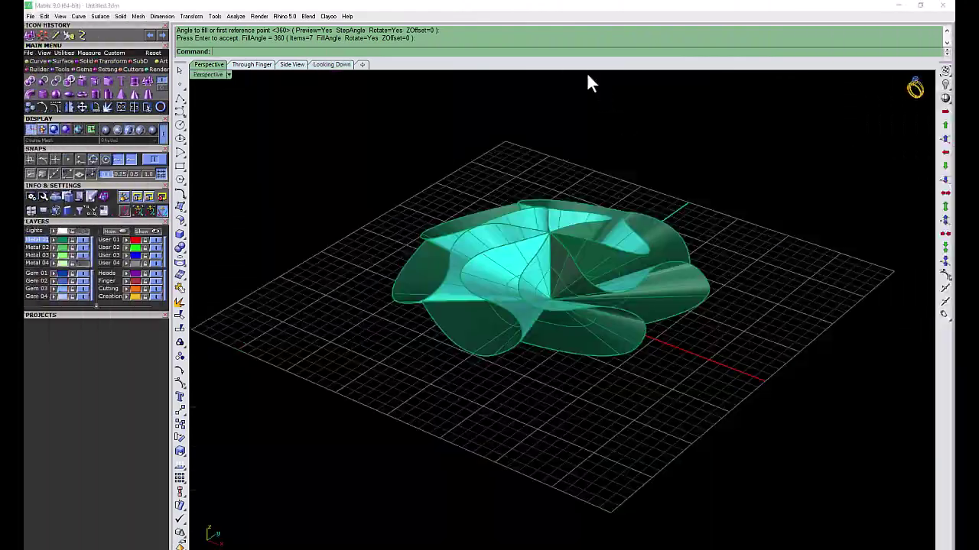
{"action": "right_click_drag", "start_coordinate": [589, 83], "coordinate": [546, 236]}
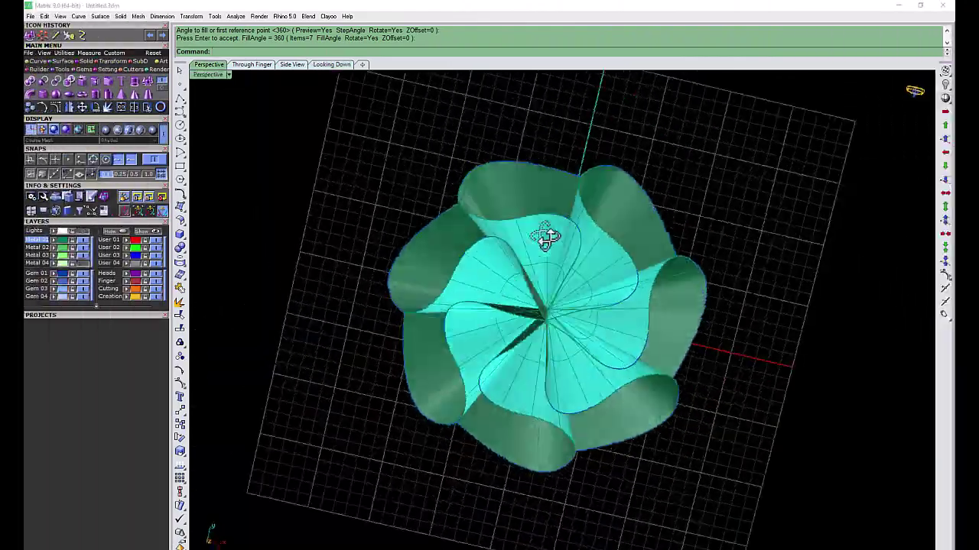
{"action": "scroll", "coordinate": [565, 291], "scroll_direction": "up", "scroll_amount": 5}
{"action": "mouse_move", "coordinate": [565, 291]}
{"action": "right_mouse_down"}
{"action": "mouse_move", "coordinate": [520, 197]}
{"action": "mouse_move", "coordinate": [535, 354]}
{"action": "mouse_move", "coordinate": [492, 277]}
{"action": "mouse_move", "coordinate": [598, 157]}
{"action": "mouse_move", "coordinate": [590, 343]}
{"action": "mouse_move", "coordinate": [451, 369]}
{"action": "mouse_move", "coordinate": [558, 221]}
{"action": "mouse_move", "coordinate": [594, 357]}
{"action": "mouse_move", "coordinate": [590, 283]}
{"action": "mouse_move", "coordinate": [506, 304]}
{"action": "mouse_move", "coordinate": [507, 376]}
{"action": "mouse_move", "coordinate": [529, 262]}
{"action": "mouse_move", "coordinate": [564, 299]}
{"action": "mouse_move", "coordinate": [575, 359]}
{"action": "right_mouse_up"}
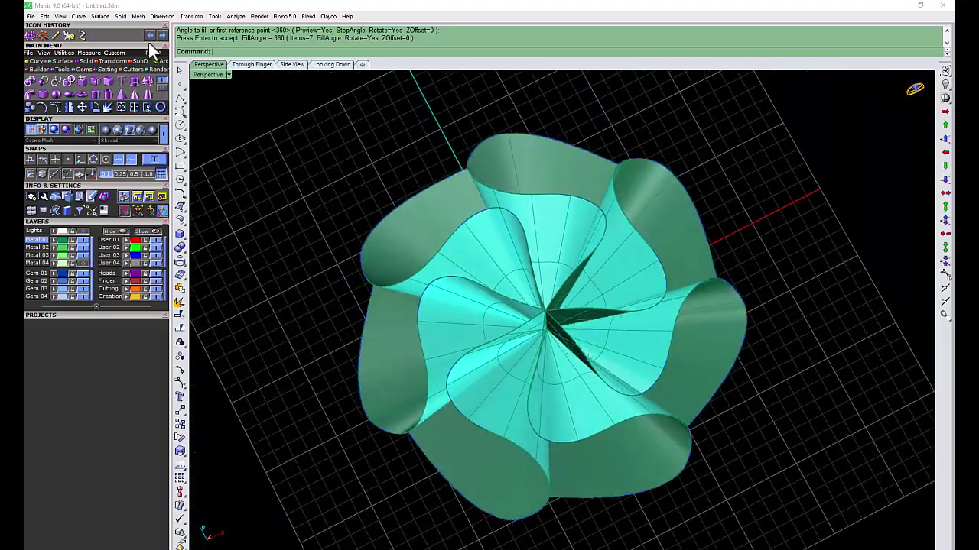
Undo the cone array in the top view and select the remaining cone
{"action": "key", "text": "ctrl+shift+Tab"}
{"action": "right_click_drag", "start_coordinate": [505, 348], "coordinate": [493, 352]}
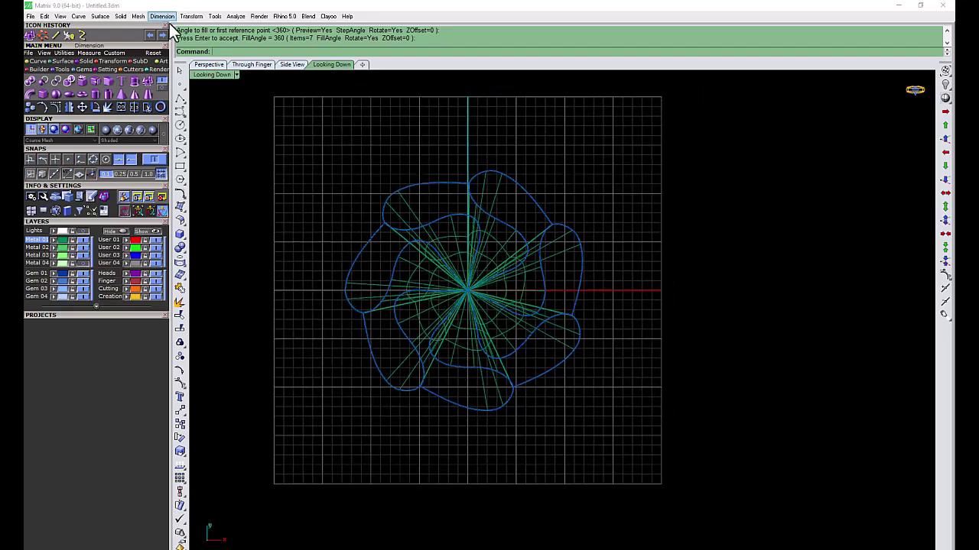
{"action": "key", "text": "ctrl+z"}
{"action": "scroll", "coordinate": [467, 352], "scroll_direction": "up", "scroll_amount": 3}
{"action": "left_click", "coordinate": [506, 390]}
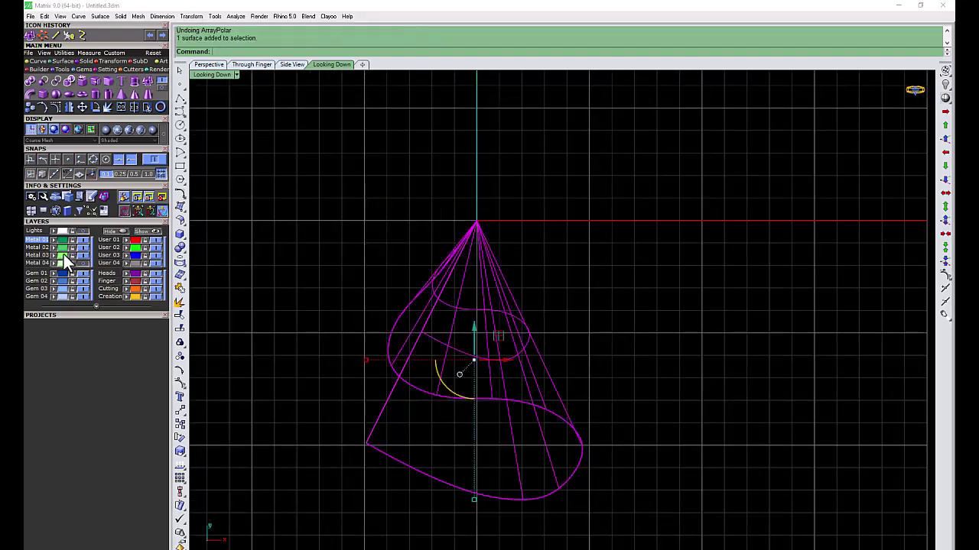
Create UV curves from the cone and its base curve, laying the surface flat above the centre
{"action": "left_click", "coordinate": [271, 252]}
{"action": "scroll", "coordinate": [474, 377], "scroll_direction": "down", "scroll_amount": 3}
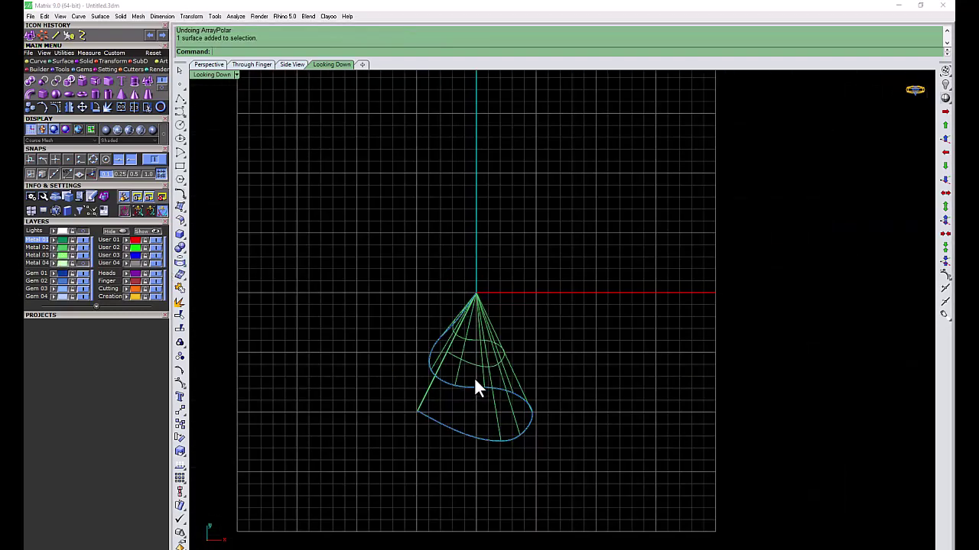
{"action": "left_click", "coordinate": [481, 376]}
{"action": "left_click", "coordinate": [38, 60]}
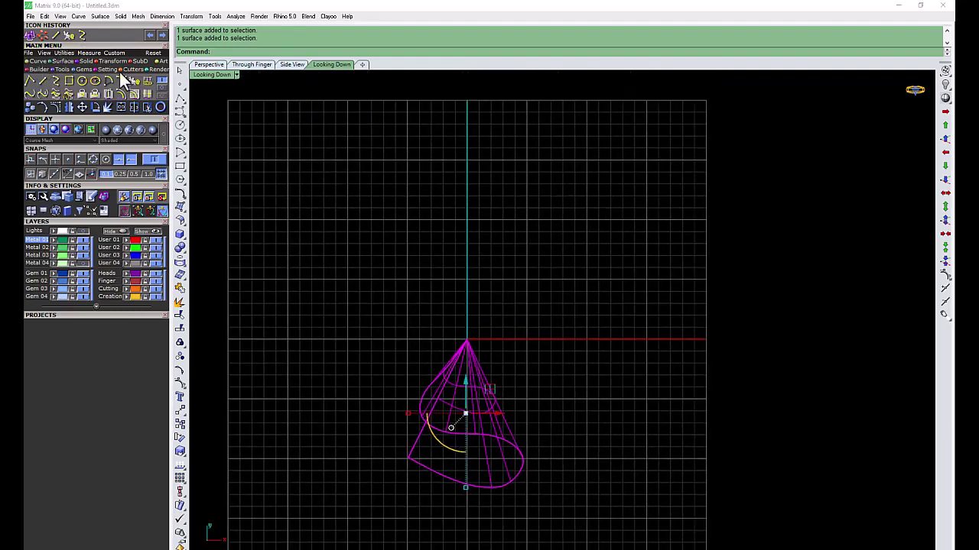
{"action": "left_click", "coordinate": [67, 81]}
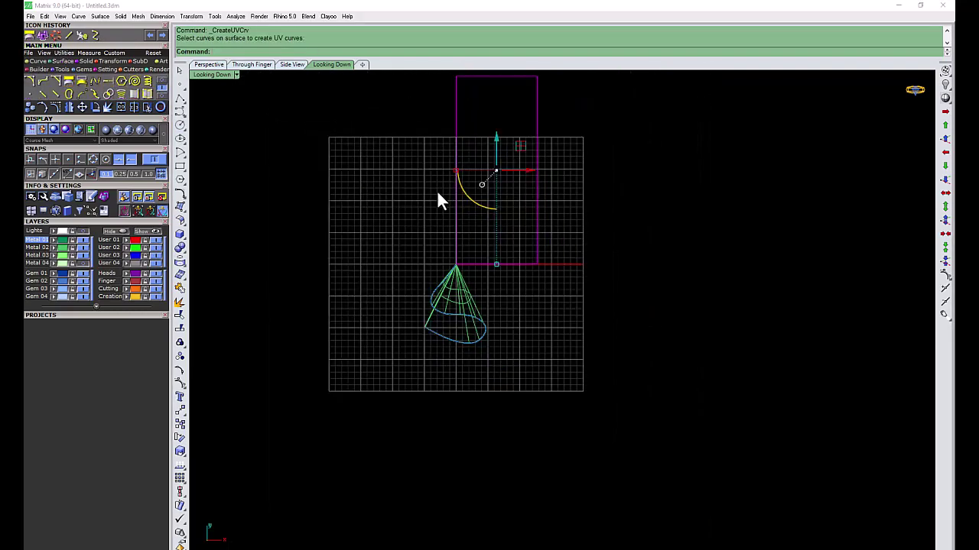
{"action": "left_click_drag", "start_coordinate": [458, 409], "coordinate": [352, 468]}
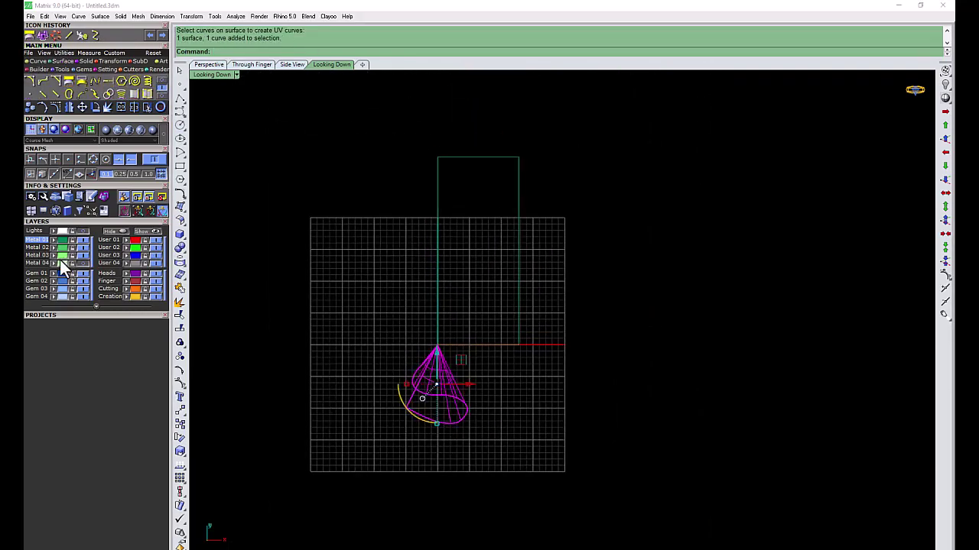
{"action": "key", "text": "Delete"}
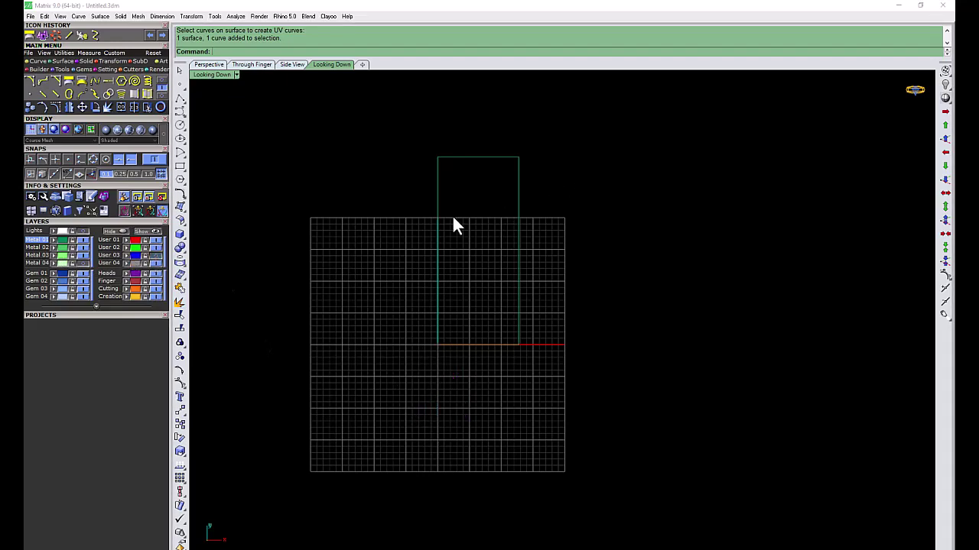
Paste the wavy line pattern above the grid and move it to the left
{"action": "left_click", "coordinate": [83, 264]}
{"action": "scroll", "coordinate": [444, 261], "scroll_direction": "up", "scroll_amount": 3}
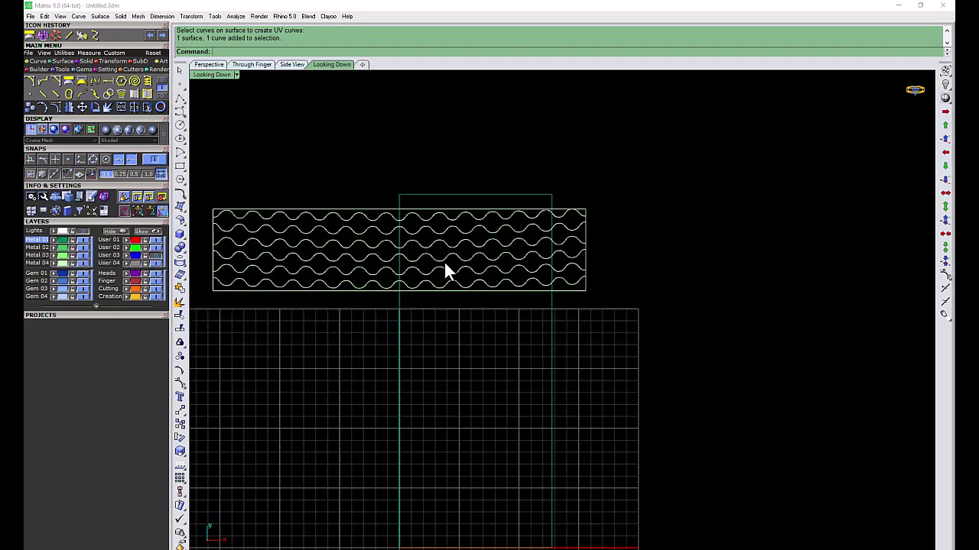
{"action": "left_click", "coordinate": [336, 264]}
{"action": "scroll", "coordinate": [339, 287], "scroll_direction": "down", "scroll_amount": 2}
{"action": "right_click_drag", "start_coordinate": [339, 287], "coordinate": [525, 263]}
{"action": "left_click_drag", "start_coordinate": [524, 262], "coordinate": [363, 262]}
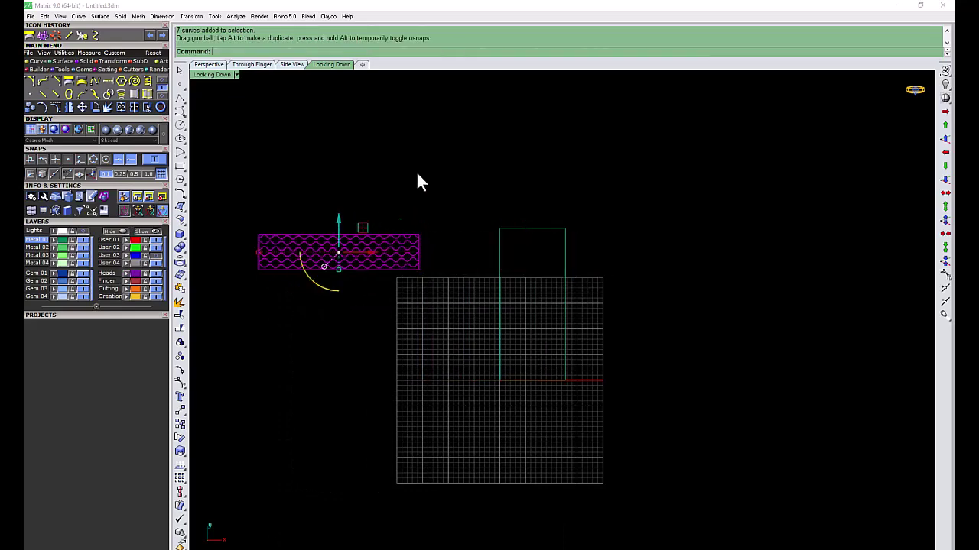
{"action": "left_click", "coordinate": [459, 267]}
Centre the bottom pair of wave curves on the grid
{"action": "scroll", "coordinate": [459, 268], "scroll_direction": "up", "scroll_amount": 2}
{"action": "left_click", "coordinate": [377, 231]}
{"action": "left_click", "coordinate": [373, 273]}
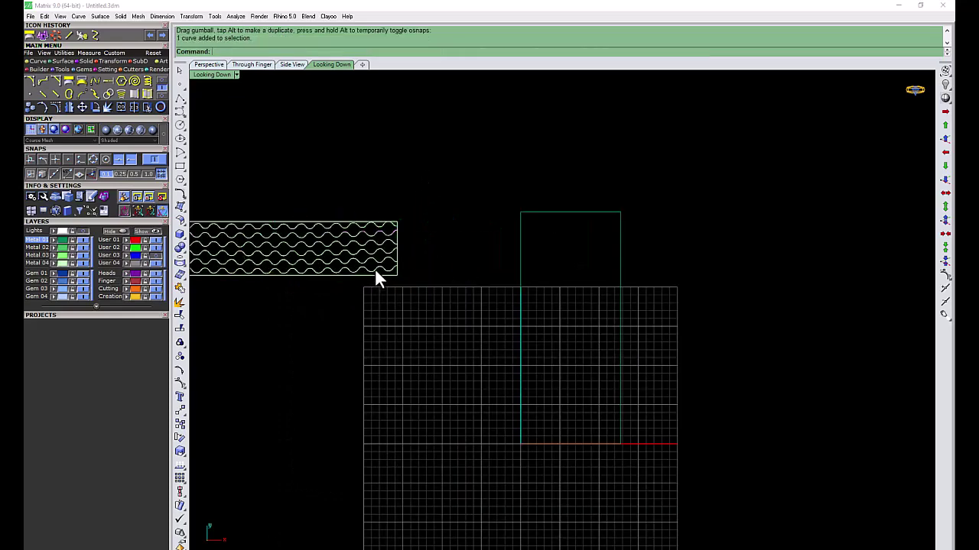
{"action": "left_click", "coordinate": [375, 269]}
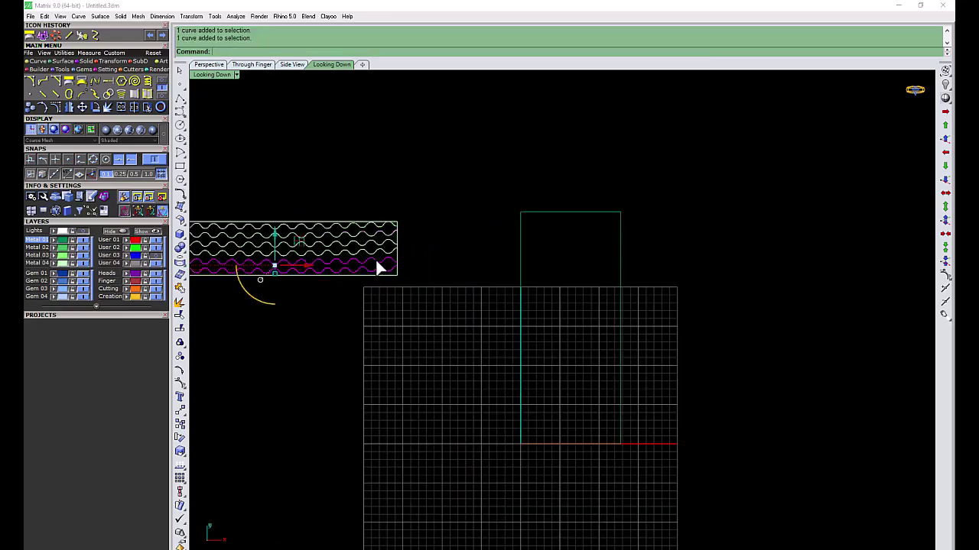
{"action": "key", "text": "Return"}
{"action": "scroll", "coordinate": [505, 451], "scroll_direction": "up", "scroll_amount": 3}
{"action": "scroll", "coordinate": [459, 471], "scroll_direction": "down", "scroll_amount": 2}
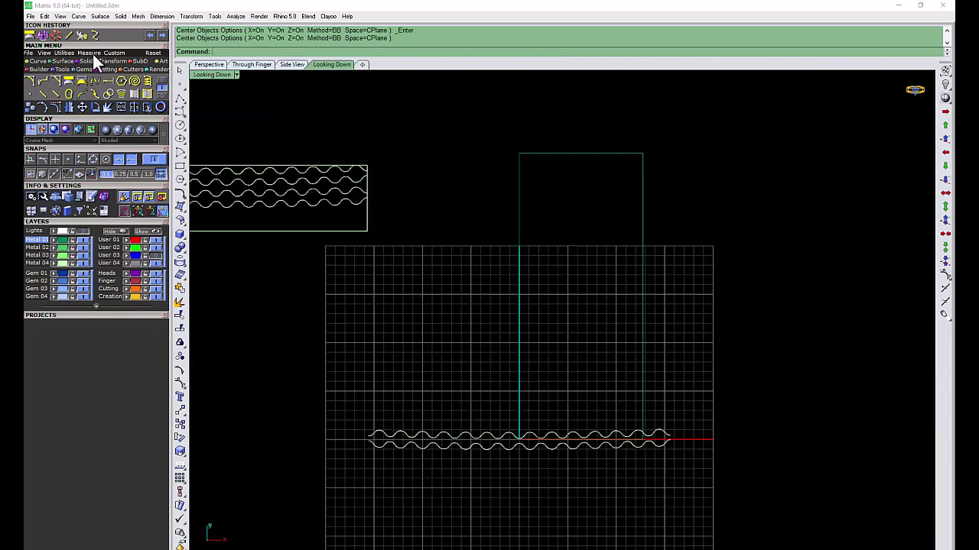
Rebuild the wave curve with 15 control points, degree 3
{"action": "left_click", "coordinate": [137, 81]}
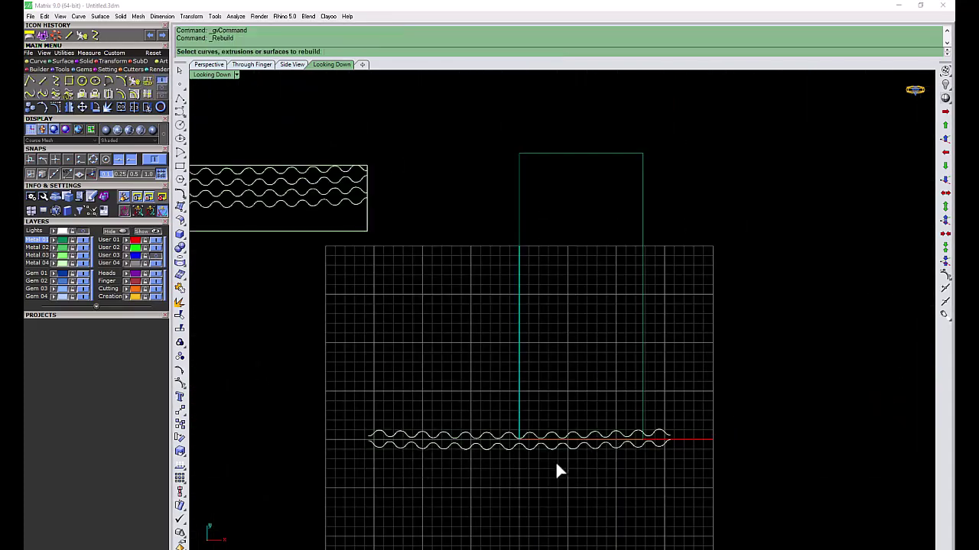
{"action": "left_click", "coordinate": [462, 438]}
{"action": "key", "text": "Return"}
{"action": "type", "text": "150"}
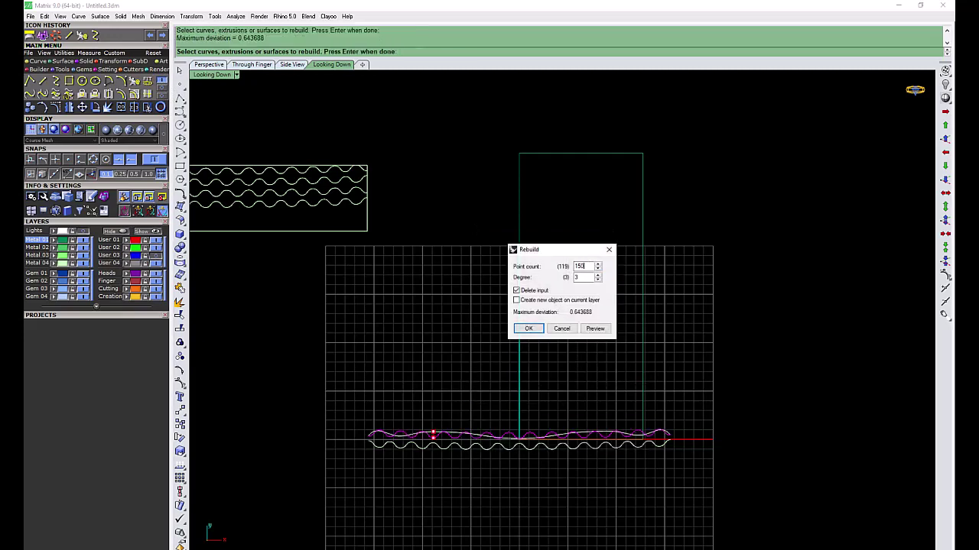
{"action": "key", "text": "Return"}
{"action": "key", "text": "Return"}
{"action": "key", "text": "Return"}
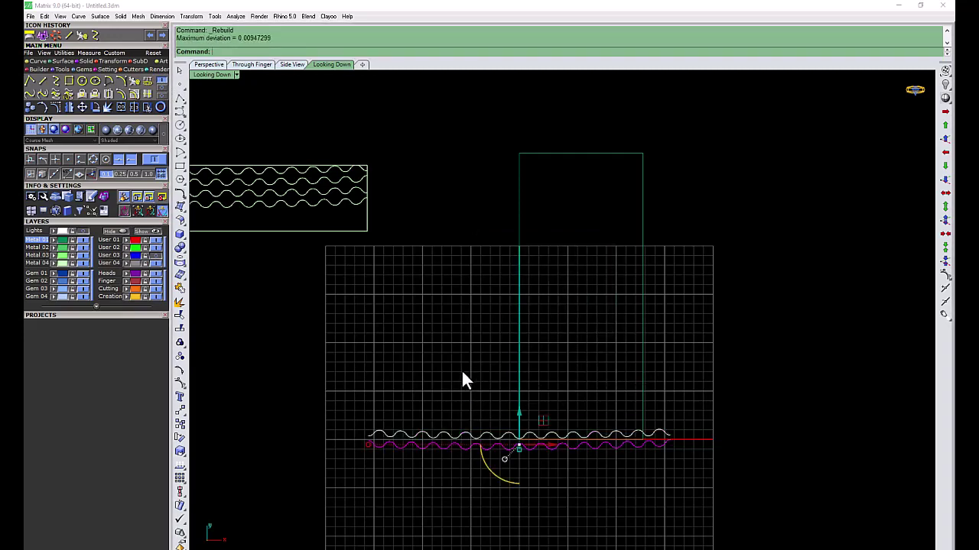
{"action": "left_click", "coordinate": [459, 448]}
{"action": "left_click", "coordinate": [473, 446]}
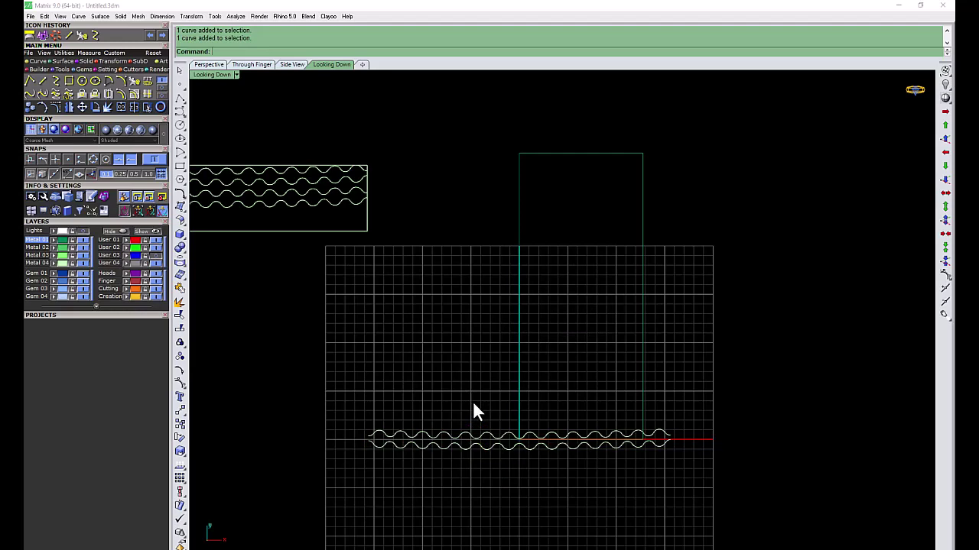
Rotate both wave curves 90° so they stand upright
{"action": "left_click_drag", "start_coordinate": [459, 433], "coordinate": [331, 493]}
{"action": "left_click", "coordinate": [487, 462]}
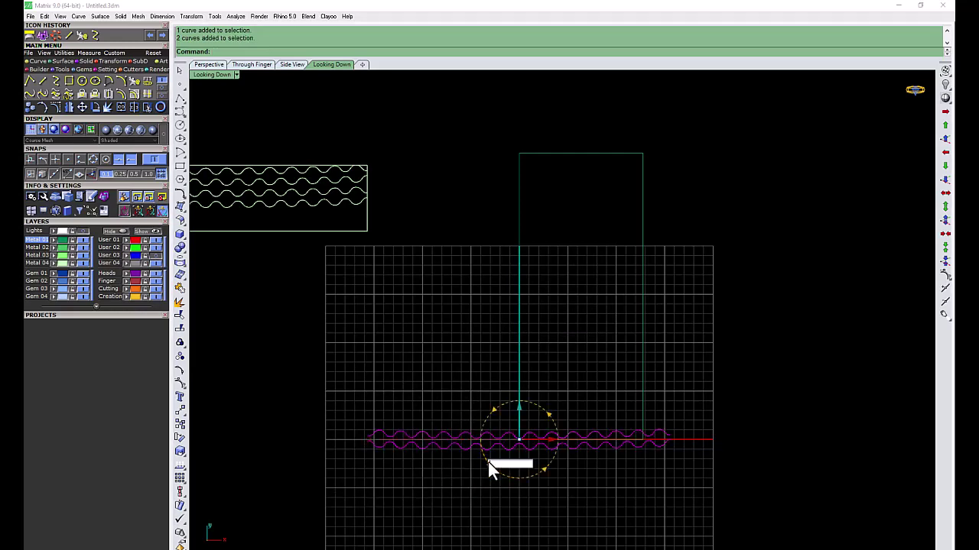
{"action": "type", "text": "90"}
{"action": "key", "text": "Return"}
{"action": "key", "text": "Escape"}
Centre the UV rectangle on the origin, undoing a trial shift
{"action": "left_click", "coordinate": [642, 242]}
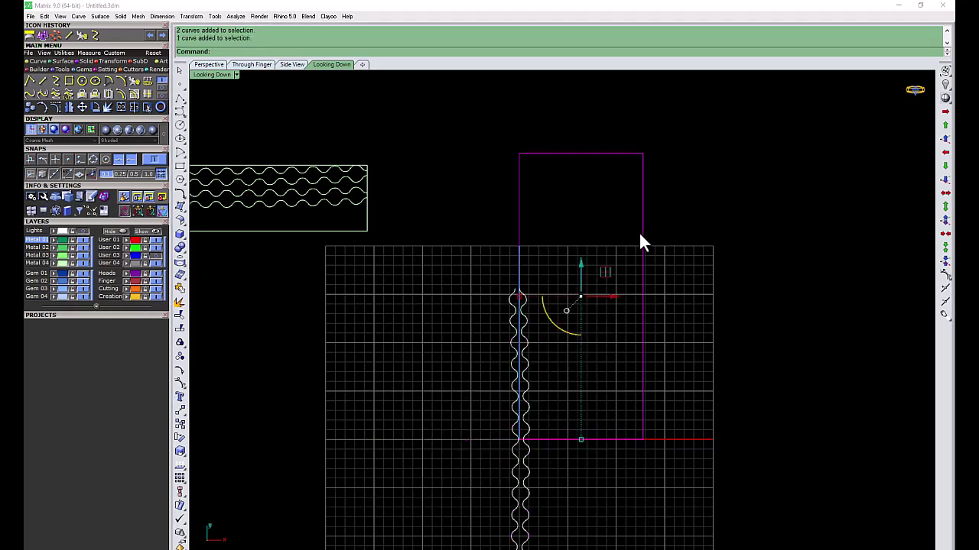
{"action": "key", "text": "ctrl+shift+c"}
{"action": "scroll", "coordinate": [532, 394], "scroll_direction": "up", "scroll_amount": 2}
{"action": "scroll", "coordinate": [516, 379], "scroll_direction": "up", "scroll_amount": 2}
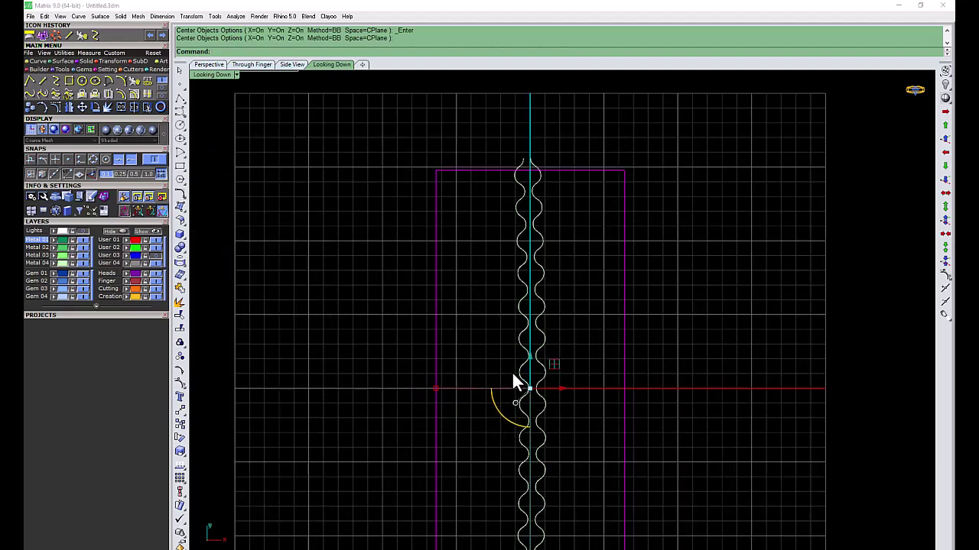
{"action": "mouse_move", "coordinate": [529, 389]}
{"action": "left_mouse_down"}
{"action": "mouse_move", "coordinate": [550, 389]}
{"action": "mouse_move", "coordinate": [495, 388]}
{"action": "left_mouse_up"}
{"action": "left_click", "coordinate": [150, 36]}
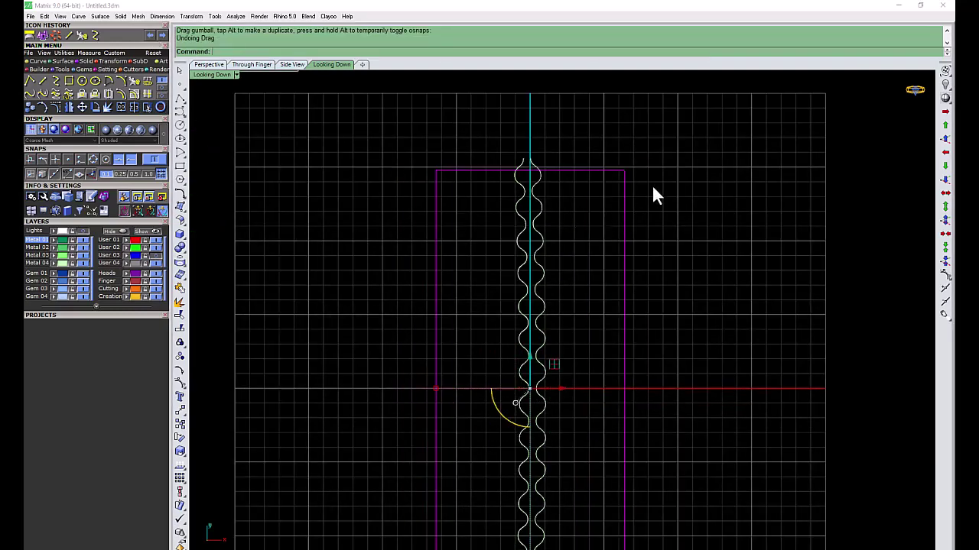
{"action": "scroll", "coordinate": [497, 384], "scroll_direction": "down", "scroll_amount": 2}
{"action": "scroll", "coordinate": [546, 339], "scroll_direction": "up", "scroll_amount": 2}
Move the wave curves left and down 14.8 units inside the rectangle
{"action": "left_click_drag", "start_coordinate": [546, 339], "coordinate": [457, 356]}
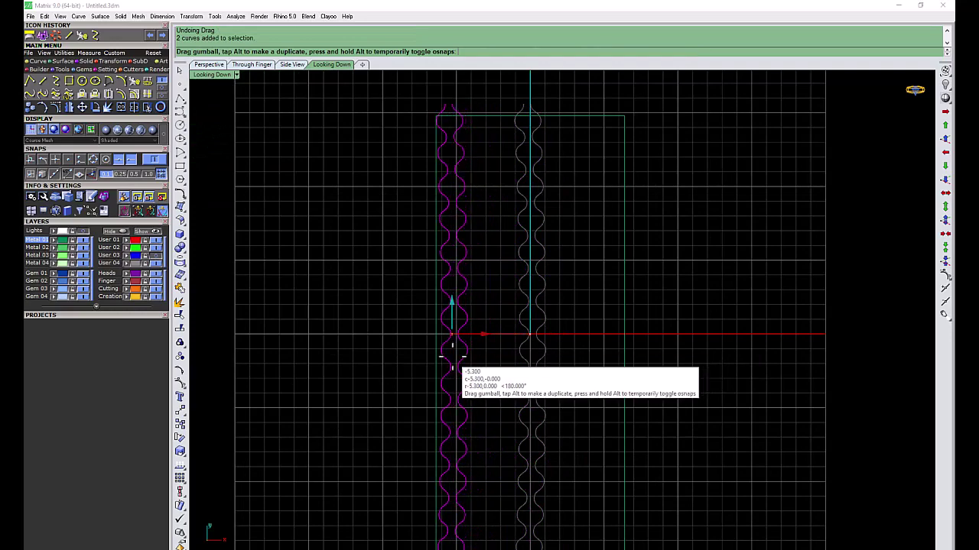
{"action": "scroll", "coordinate": [489, 356], "scroll_direction": "down", "scroll_amount": 2}
{"action": "scroll", "coordinate": [464, 430], "scroll_direction": "up", "scroll_amount": 4}
{"action": "left_click_drag", "start_coordinate": [464, 430], "coordinate": [465, 401]}
{"action": "scroll", "coordinate": [524, 359], "scroll_direction": "down", "scroll_amount": 2}
{"action": "scroll", "coordinate": [497, 336], "scroll_direction": "up", "scroll_amount": 4}
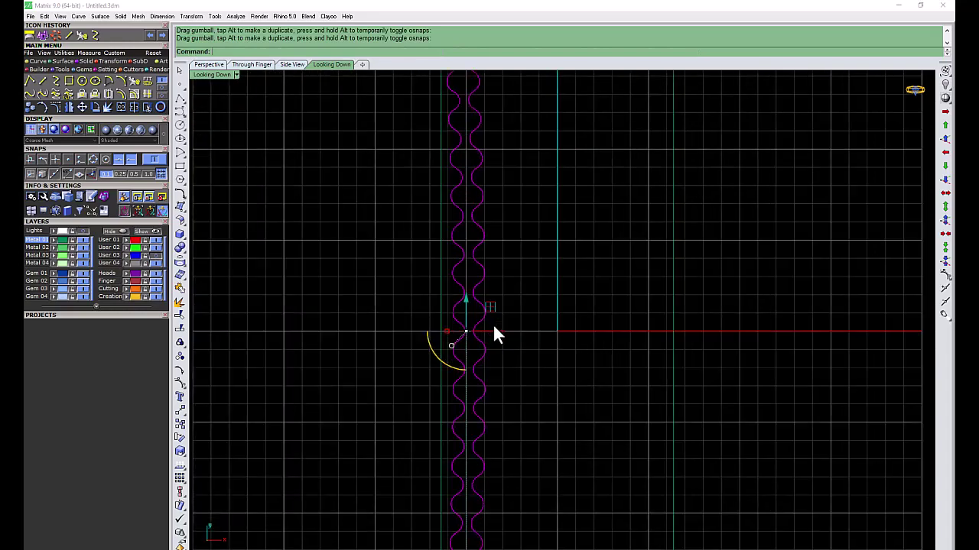
Place a copy of the wave-curve pair beside the originals to the right
{"action": "left_click_drag", "start_coordinate": [495, 334], "coordinate": [509, 343]}
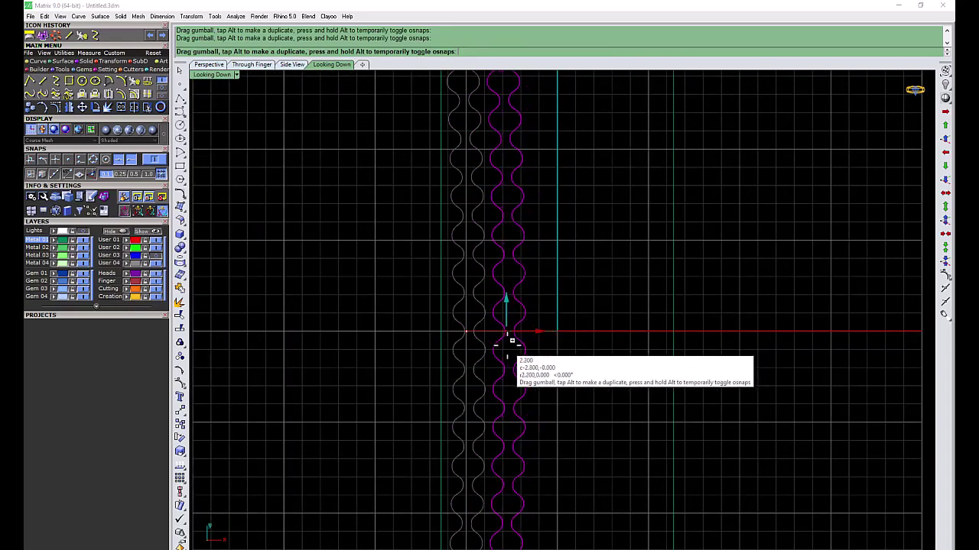
{"action": "left_click_drag", "start_coordinate": [510, 342], "coordinate": [509, 344]}
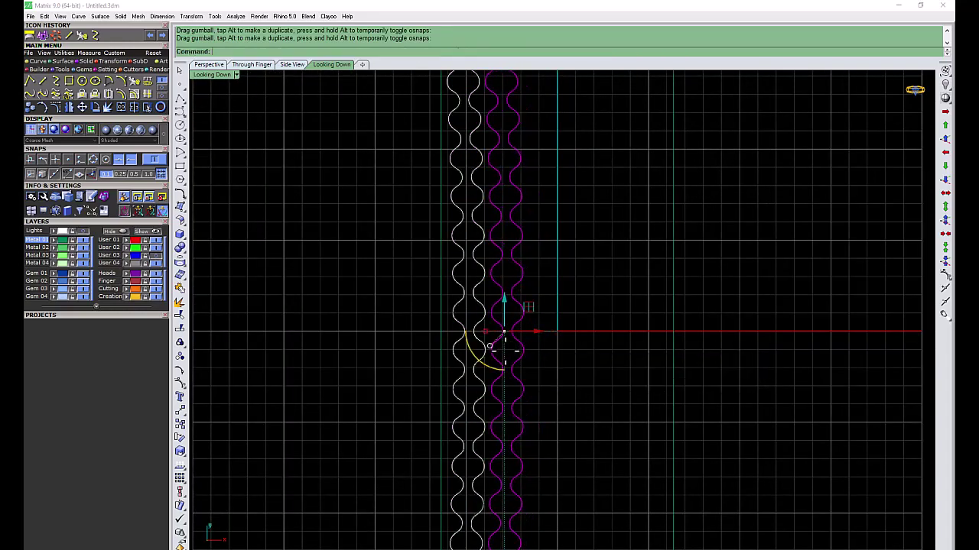
{"action": "scroll", "coordinate": [501, 386], "scroll_direction": "down", "scroll_amount": 2}
{"action": "left_click_drag", "start_coordinate": [495, 388], "coordinate": [447, 403]}
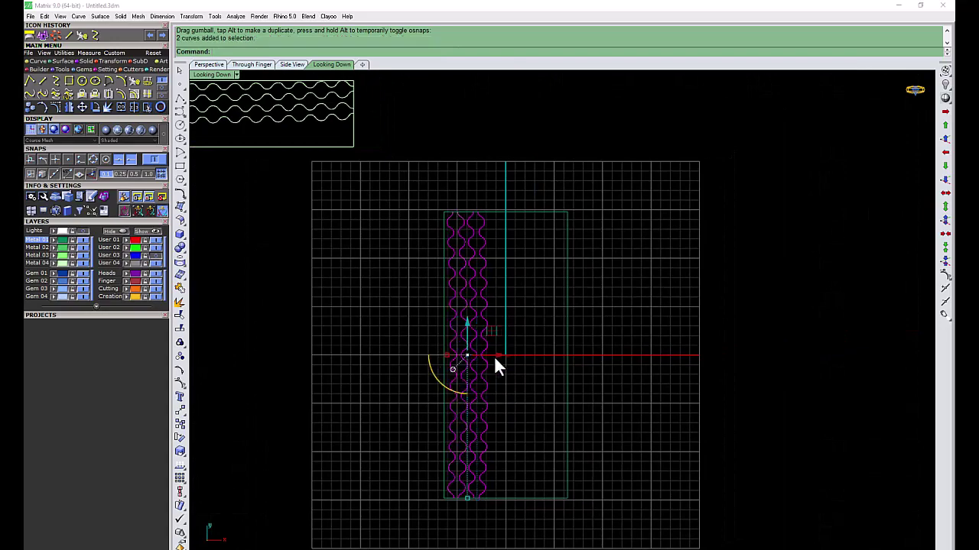
Copy the curves to the right and shift them 4.8 units right
{"action": "scroll", "coordinate": [494, 356], "scroll_direction": "up", "scroll_amount": 3}
{"action": "mouse_move", "coordinate": [463, 352]}
{"action": "left_mouse_down"}
{"action": "mouse_move", "coordinate": [530, 354]}
{"action": "mouse_move", "coordinate": [523, 365]}
{"action": "left_mouse_up"}
{"action": "right_click_drag", "start_coordinate": [609, 346], "coordinate": [485, 354]}
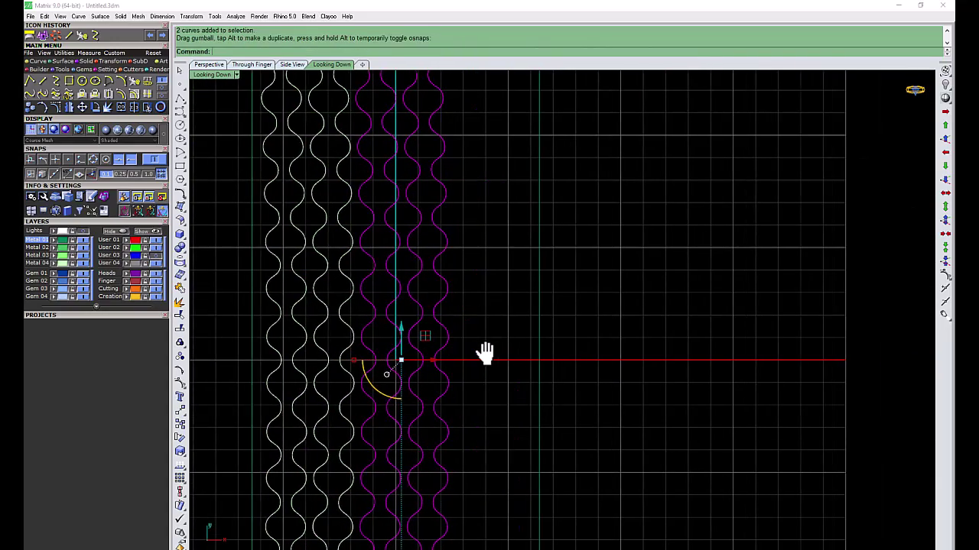
{"action": "mouse_move", "coordinate": [449, 364]}
{"action": "left_mouse_down"}
{"action": "mouse_move", "coordinate": [508, 363]}
{"action": "mouse_move", "coordinate": [498, 367]}
{"action": "left_mouse_up"}
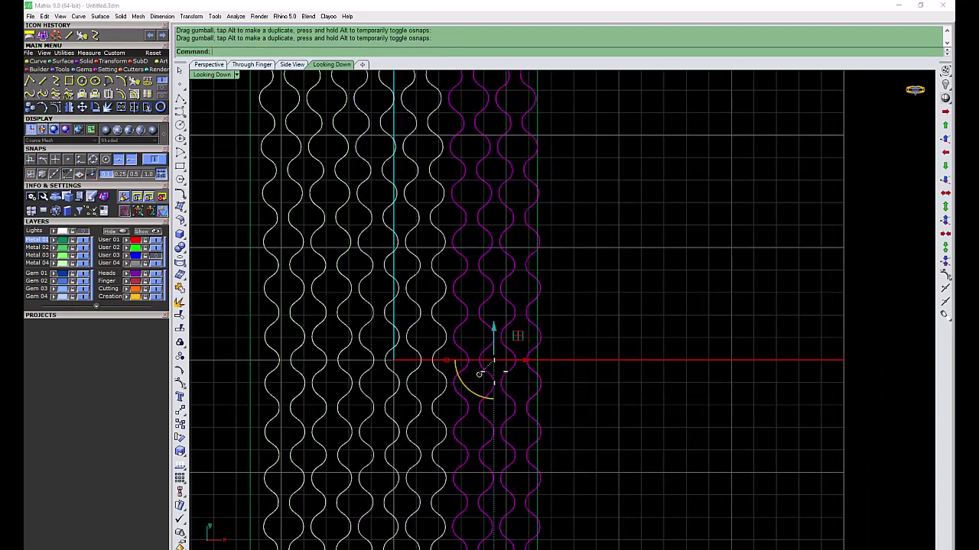
Select eight more wave curves and move them 6.1 units left
{"action": "left_click", "coordinate": [436, 337], "text": "shift"}
{"action": "left_click", "coordinate": [413, 332], "text": "shift"}
{"action": "left_click", "coordinate": [389, 329], "text": "shift"}
{"action": "left_click", "coordinate": [364, 326], "text": "shift"}
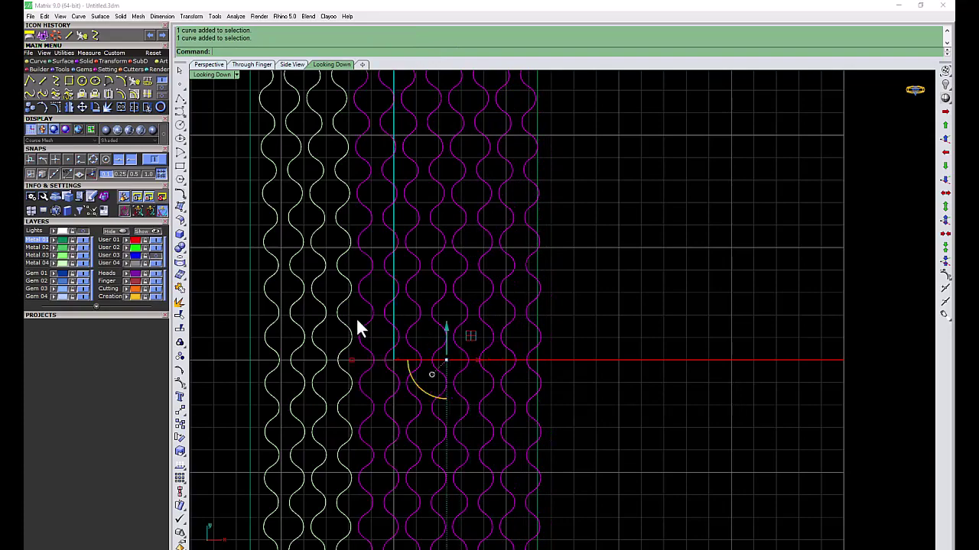
{"action": "left_click", "coordinate": [341, 329], "text": "shift"}
{"action": "left_click", "coordinate": [319, 334], "text": "shift"}
{"action": "left_click", "coordinate": [297, 330], "text": "shift"}
{"action": "left_click", "coordinate": [268, 344], "text": "shift"}
{"action": "mouse_move", "coordinate": [398, 359]}
{"action": "left_mouse_down"}
{"action": "mouse_move", "coordinate": [261, 360]}
{"action": "mouse_move", "coordinate": [400, 369]}
{"action": "mouse_move", "coordinate": [395, 360]}
{"action": "left_mouse_up"}
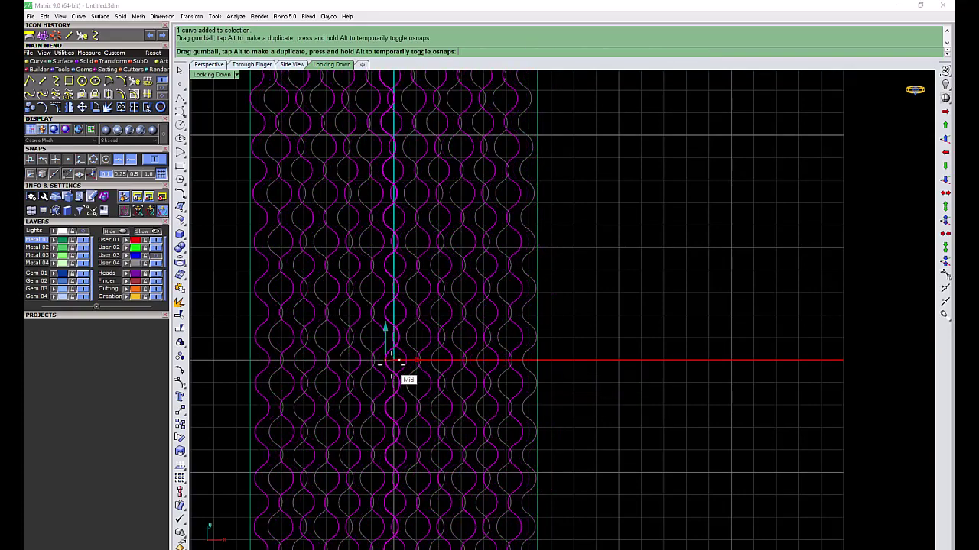
{"action": "key", "text": "Escape"}
Hide the layer holding the upper set of wavy curves
{"action": "scroll", "coordinate": [474, 395], "scroll_direction": "down", "scroll_amount": 3}
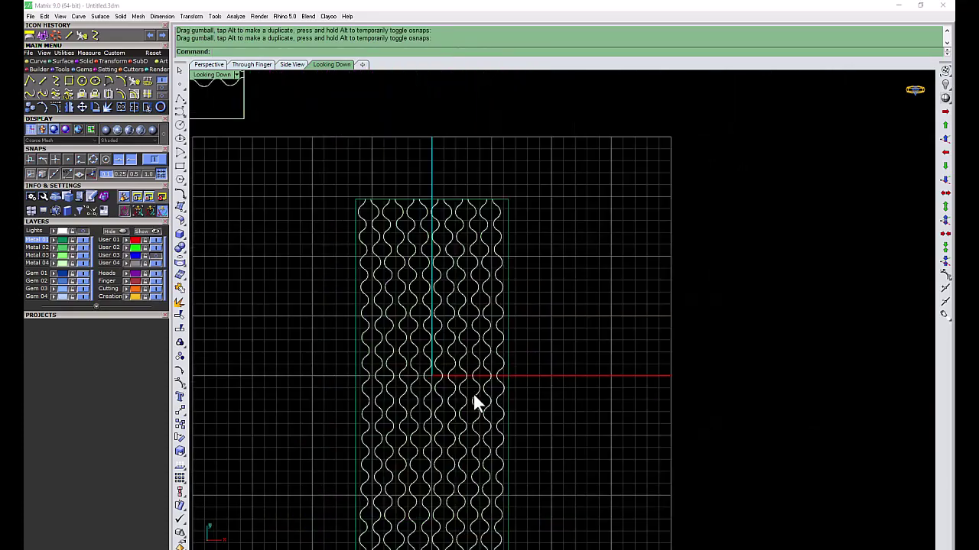
{"action": "scroll", "coordinate": [473, 395], "scroll_direction": "down", "scroll_amount": 2}
{"action": "scroll", "coordinate": [465, 377], "scroll_direction": "down", "scroll_amount": 2}
{"action": "left_click_drag", "start_coordinate": [452, 175], "coordinate": [250, 284]}
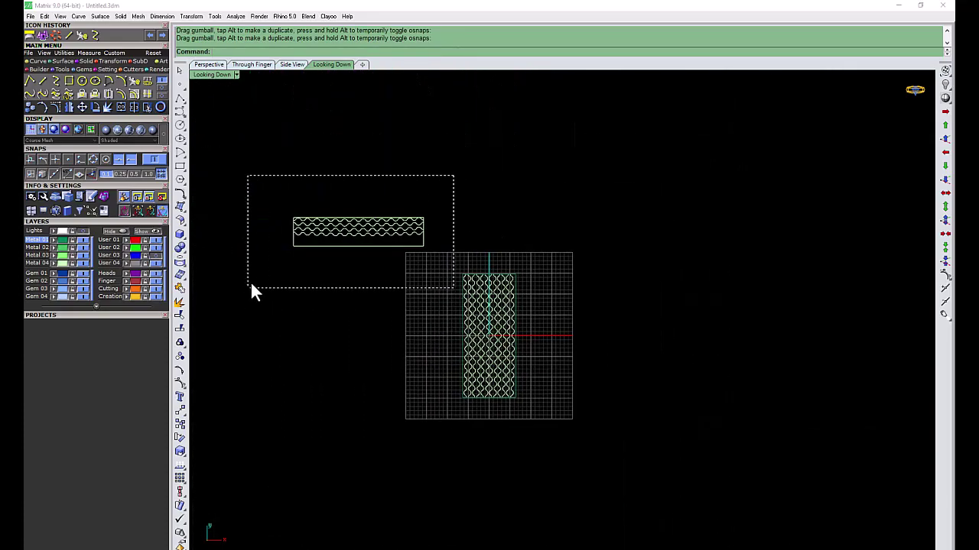
{"action": "left_click", "coordinate": [82, 258]}
Move all 13 wavy lattice curves up off the grid
{"action": "scroll", "coordinate": [509, 334], "scroll_direction": "up", "scroll_amount": 2}
{"action": "scroll", "coordinate": [509, 335], "scroll_direction": "down", "scroll_amount": 2}
{"action": "left_click_drag", "start_coordinate": [597, 247], "coordinate": [367, 456]}
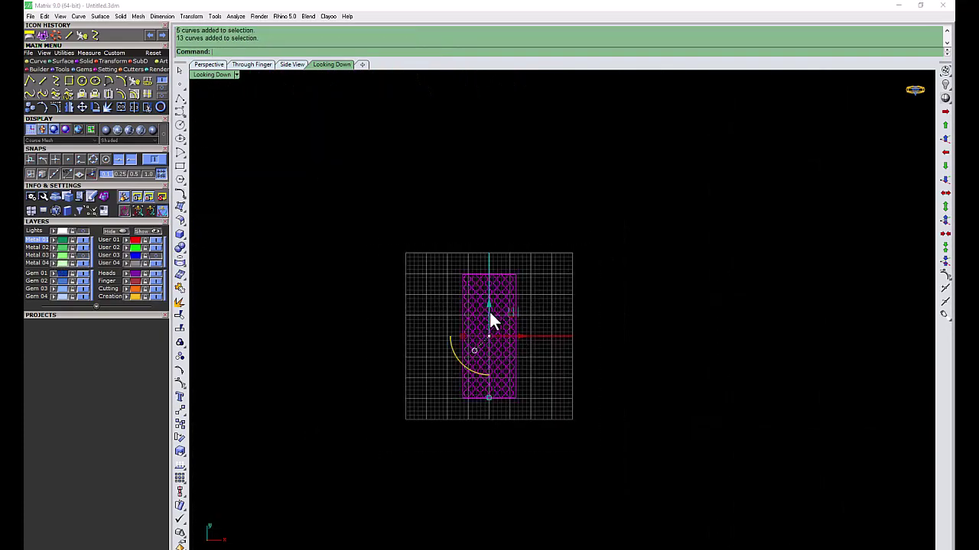
{"action": "left_click_drag", "start_coordinate": [489, 312], "coordinate": [490, 146]}
{"action": "key", "text": "Escape"}
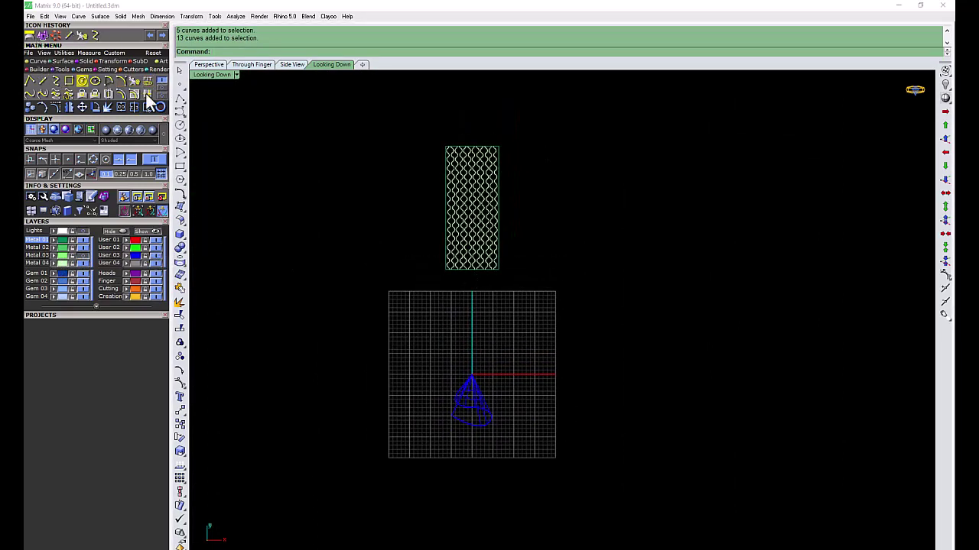
Wrap the flat wavy curves onto the cone surface with ApplyCrv
{"action": "right_click", "coordinate": [70, 90]}
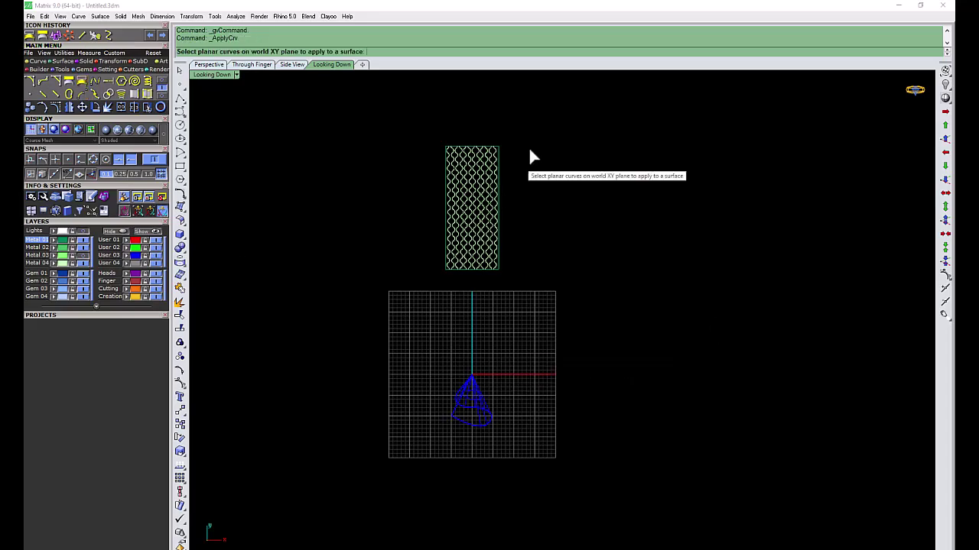
{"action": "left_click_drag", "start_coordinate": [528, 146], "coordinate": [436, 279]}
{"action": "key", "text": "Return"}
{"action": "left_click", "coordinate": [487, 410]}
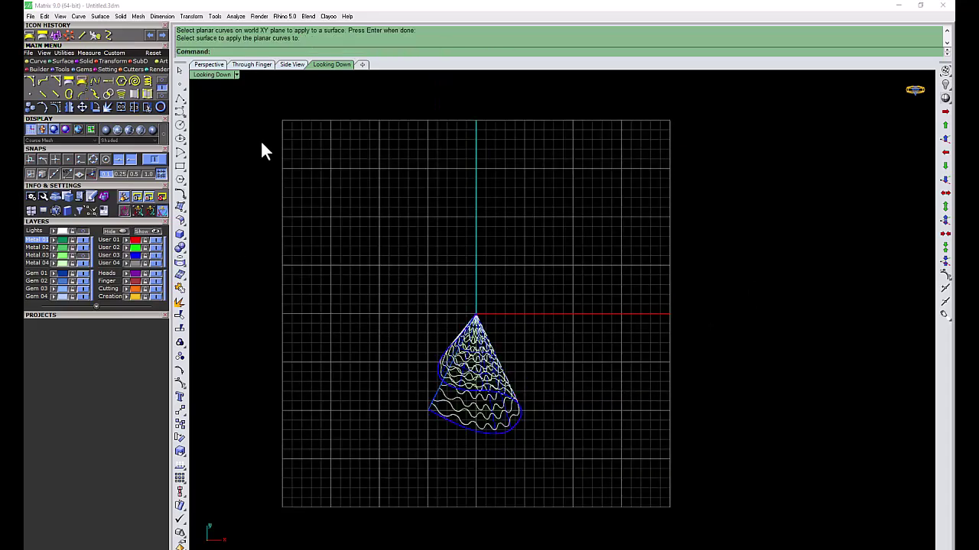
Hide the flat chain pattern and view the wrapped cone in 3D
{"action": "scroll", "coordinate": [442, 322], "scroll_direction": "down", "scroll_amount": 3}
{"action": "scroll", "coordinate": [442, 322], "scroll_direction": "down", "scroll_amount": 3}
{"action": "left_click_drag", "start_coordinate": [520, 131], "coordinate": [391, 266]}
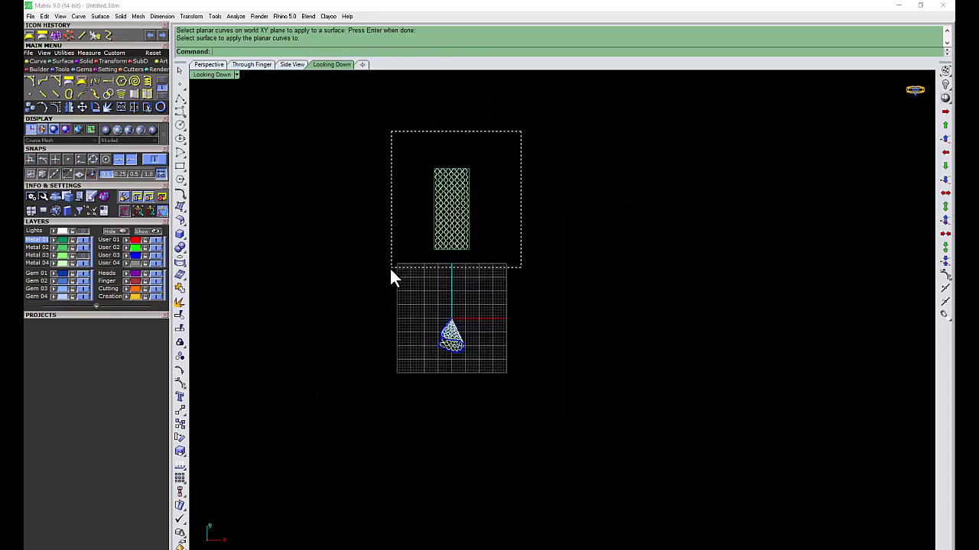
{"action": "left_click", "coordinate": [83, 263]}
{"action": "left_click", "coordinate": [91, 269]}
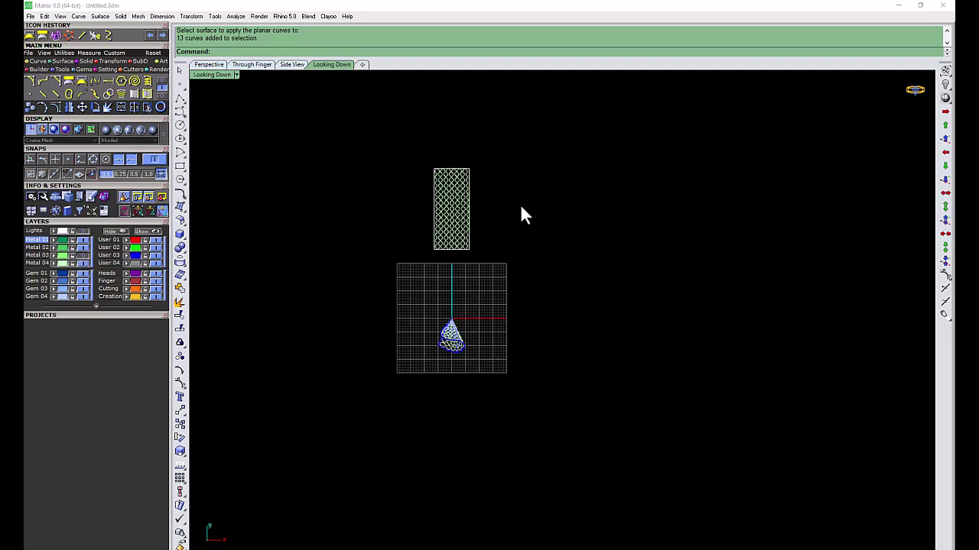
{"action": "left_click_drag", "start_coordinate": [518, 142], "coordinate": [386, 260]}
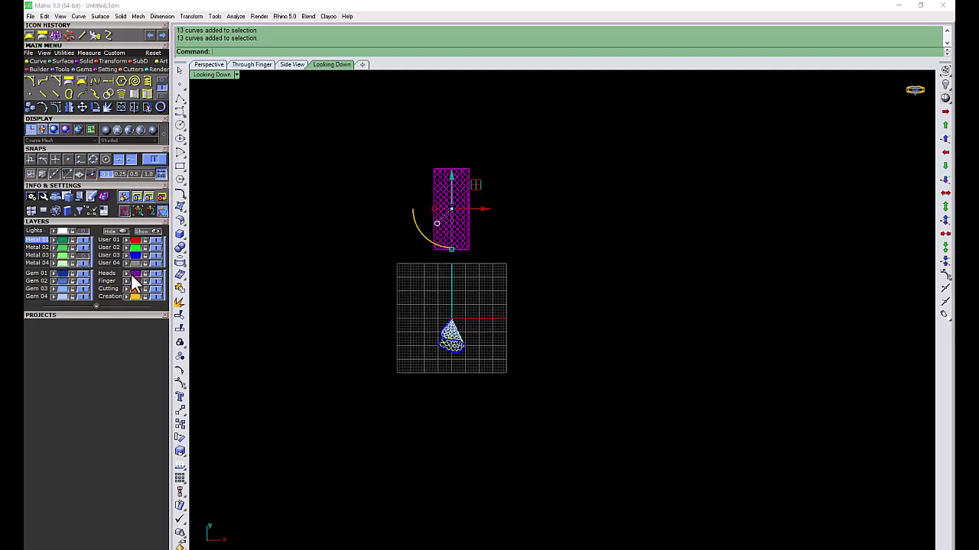
{"action": "left_click", "coordinate": [90, 255]}
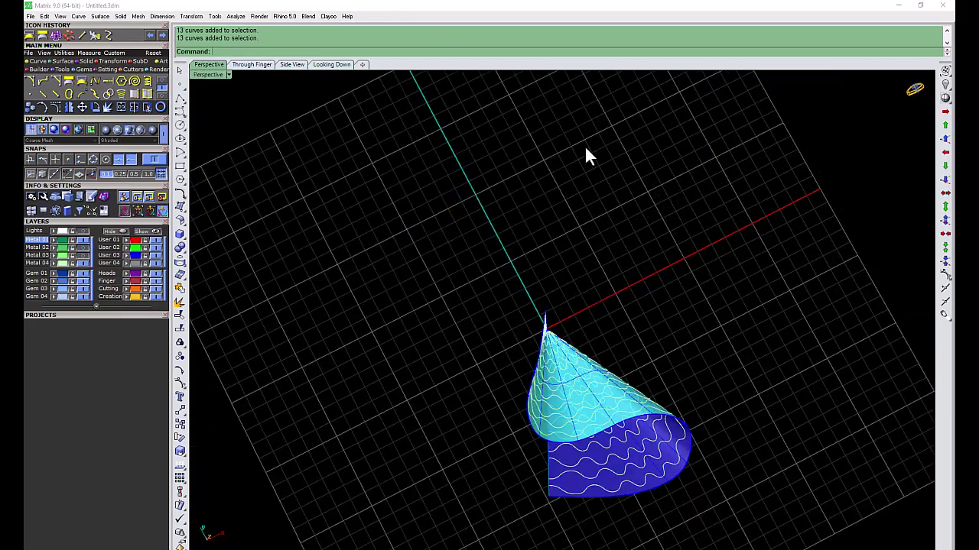
{"action": "mouse_move", "coordinate": [584, 146]}
{"action": "right_mouse_down"}
{"action": "mouse_move", "coordinate": [492, 242]}
{"action": "mouse_move", "coordinate": [587, 186]}
{"action": "mouse_move", "coordinate": [559, 372]}
{"action": "mouse_move", "coordinate": [474, 367]}
{"action": "mouse_move", "coordinate": [483, 183]}
{"action": "right_mouse_up"}
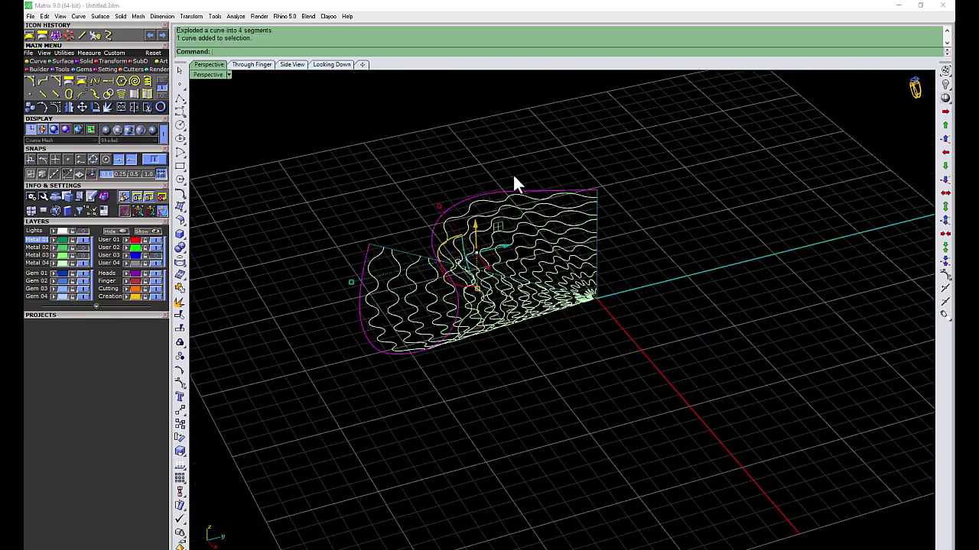
Pipe the outer outline curve with radius 0.25 and round caps
{"action": "key", "text": "Escape"}
{"action": "left_click", "coordinate": [80, 60]}
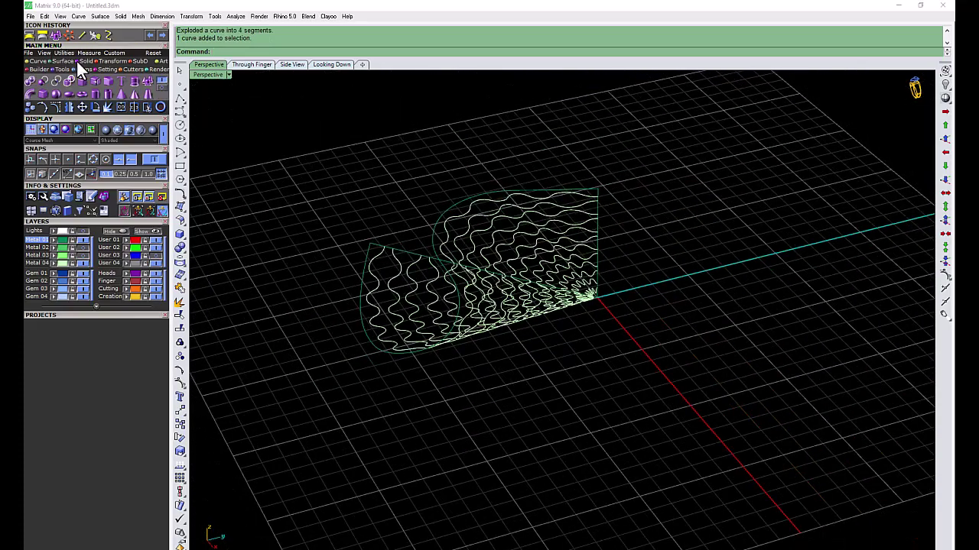
{"action": "left_click", "coordinate": [31, 93]}
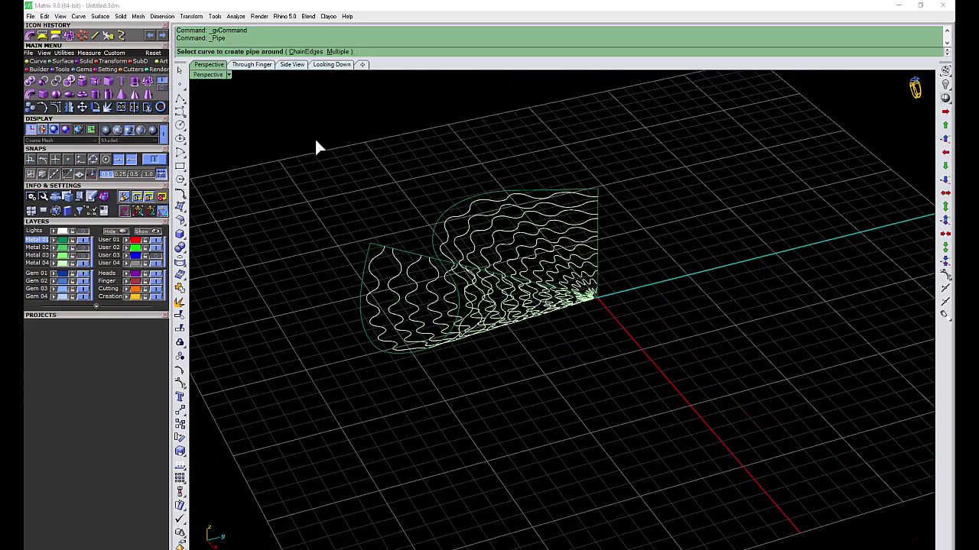
{"action": "left_click", "coordinate": [430, 230]}
{"action": "type", "text": "0.2"}
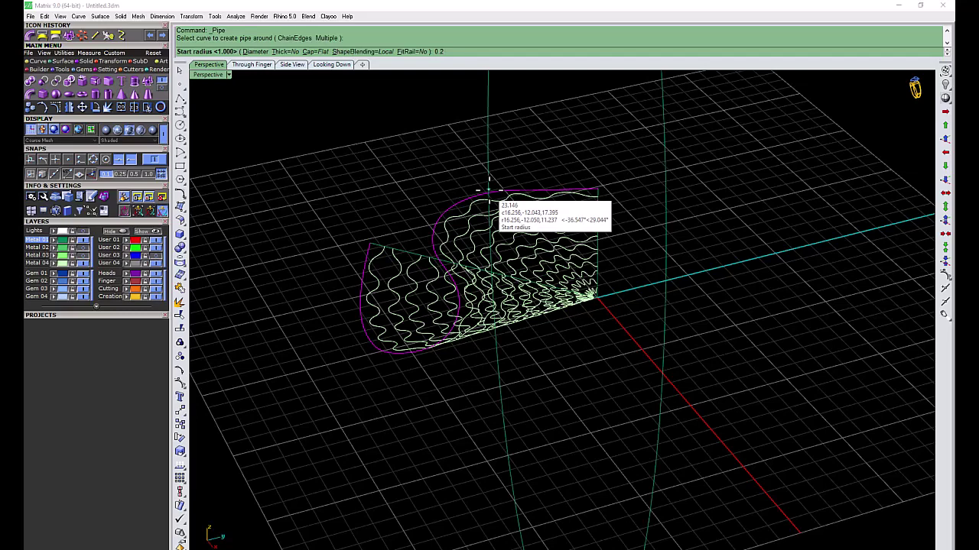
{"action": "key", "text": "Return"}
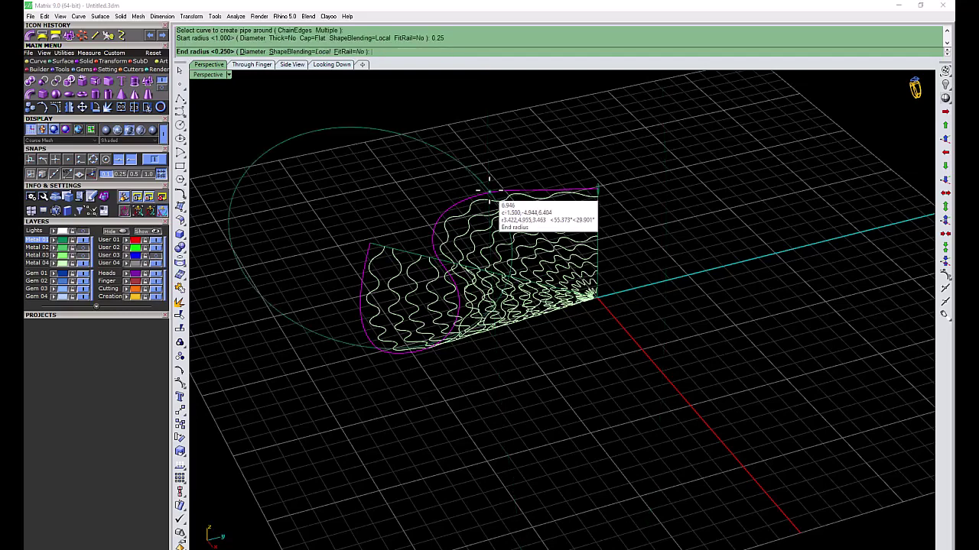
{"action": "key", "text": "Return"}
{"action": "key", "text": "ctrl+z"}
{"action": "key", "text": "Return"}
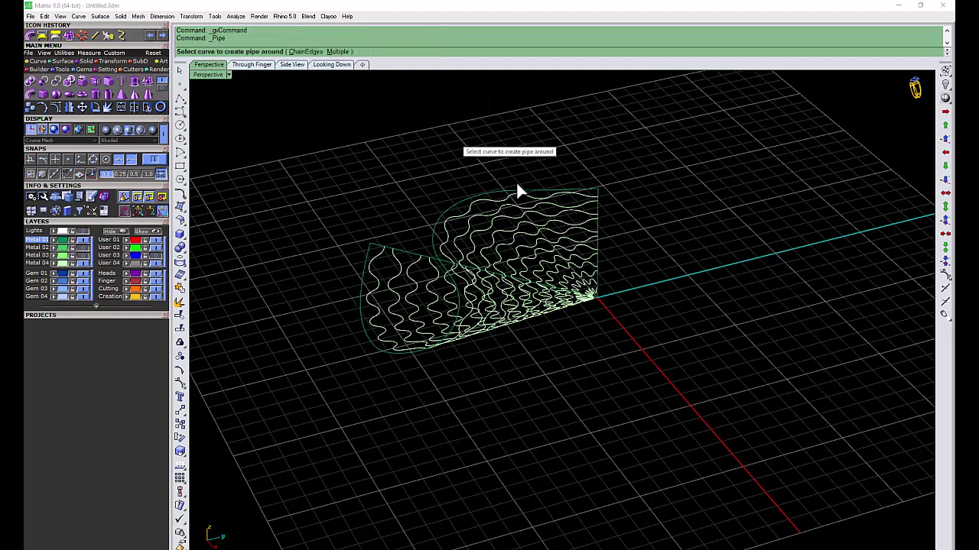
{"action": "left_click", "coordinate": [517, 192]}
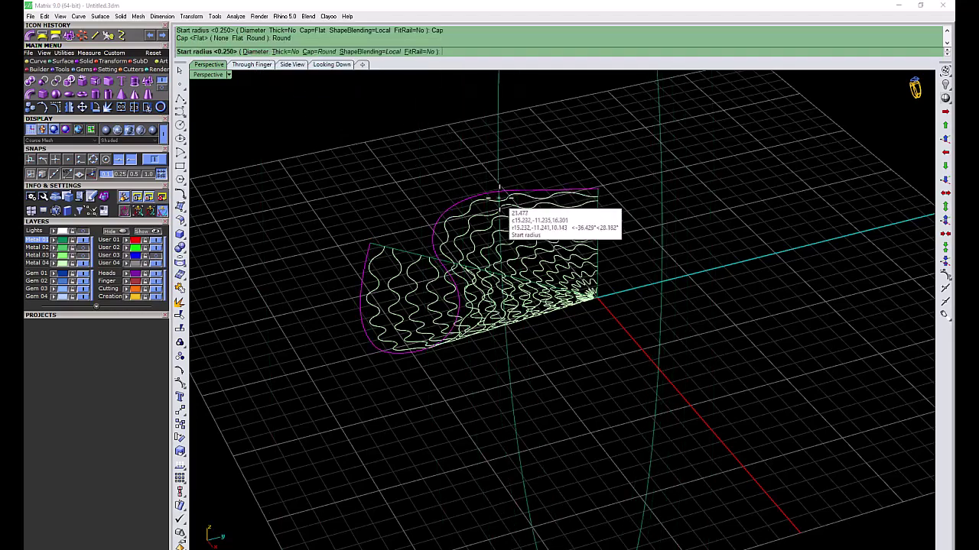
{"action": "key", "text": "Return"}
{"action": "key", "text": "Return"}
{"action": "scroll", "coordinate": [602, 229], "scroll_direction": "up", "scroll_amount": 3}
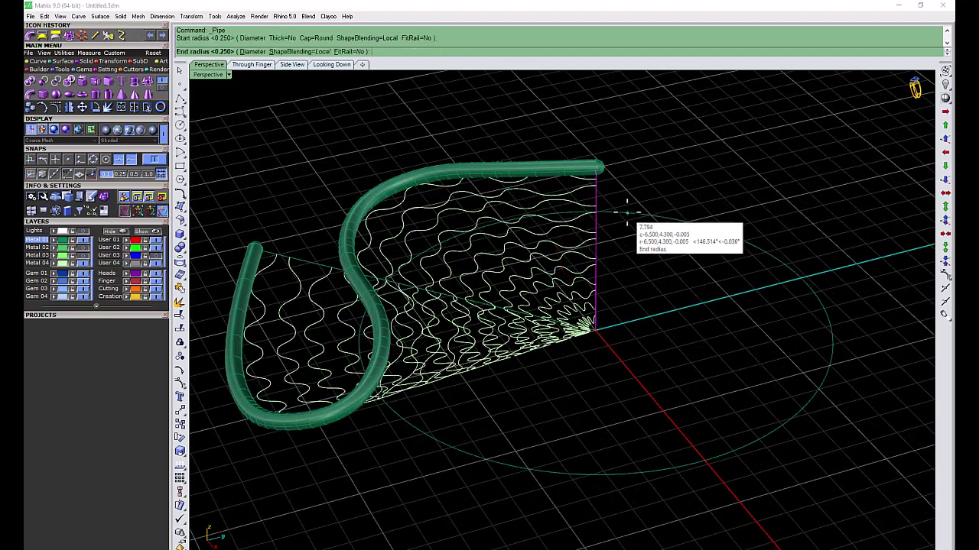
Pipe the top edge curve with the same 0.25 round-capped pipe
{"action": "key", "text": "Return"}
{"action": "left_click", "coordinate": [299, 264]}
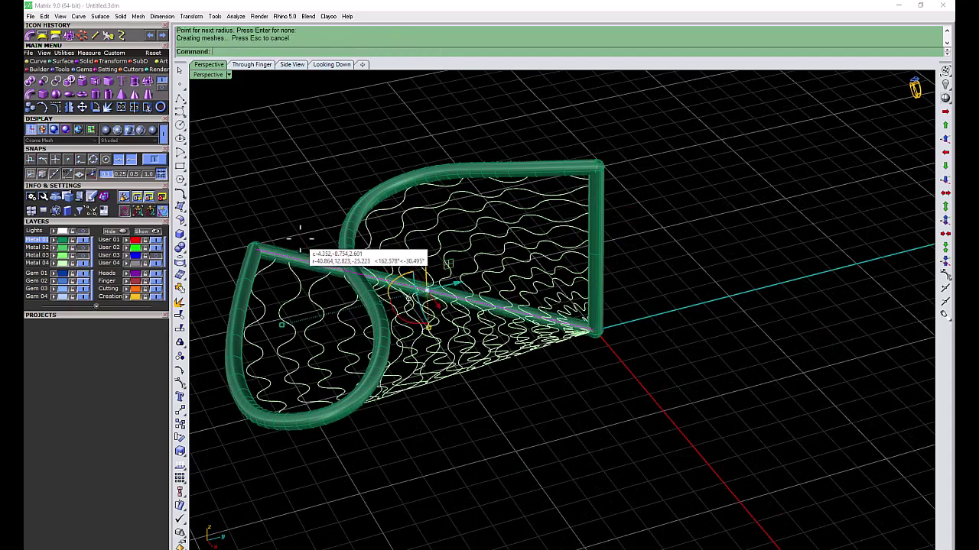
{"action": "key", "text": "Return"}
{"action": "scroll", "coordinate": [500, 207], "scroll_direction": "up", "scroll_amount": 3}
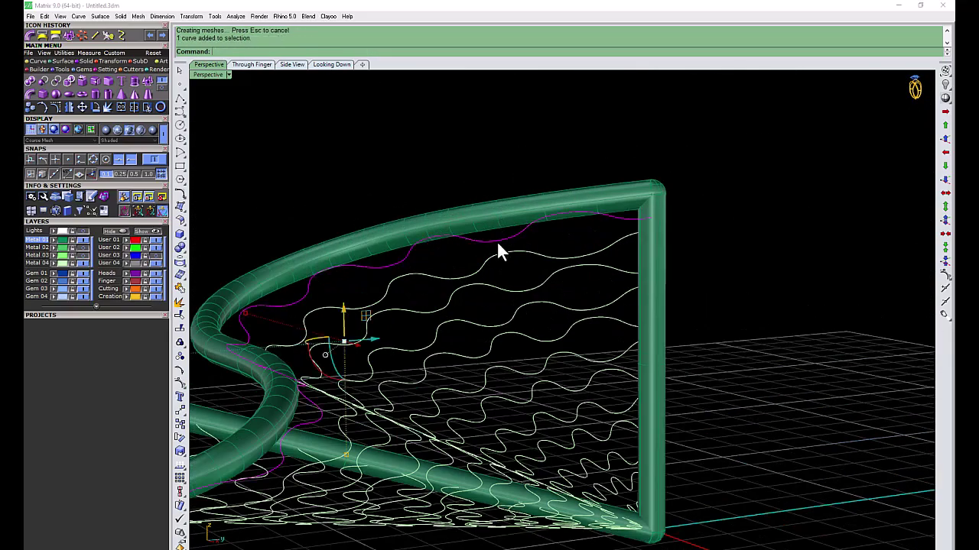
Pipe the first wavy curves, tapering the radius from 0.18 to 0.1
{"action": "key", "text": "Return"}
{"action": "type", "text": "0.1"}
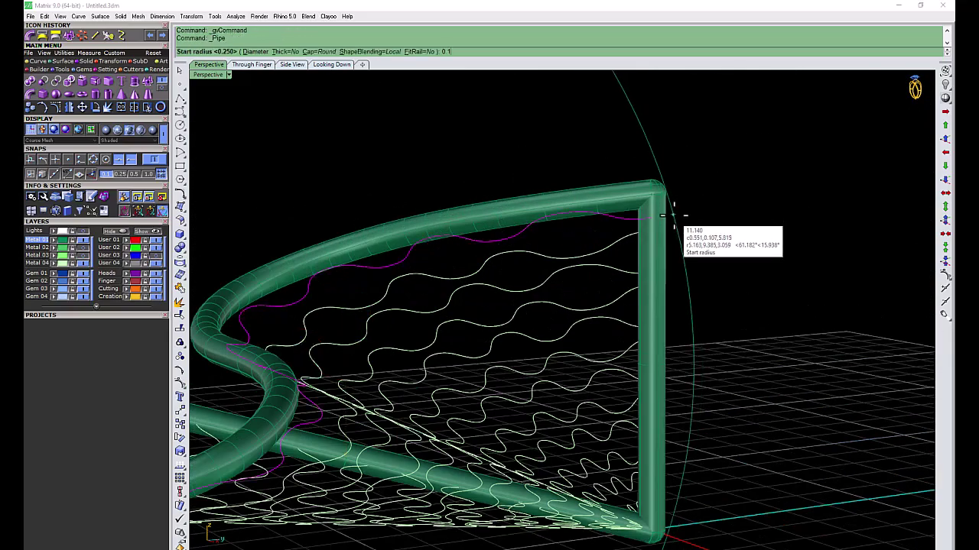
{"action": "type", "text": "8"}
{"action": "key", "text": "Return"}
{"action": "key", "text": "Return"}
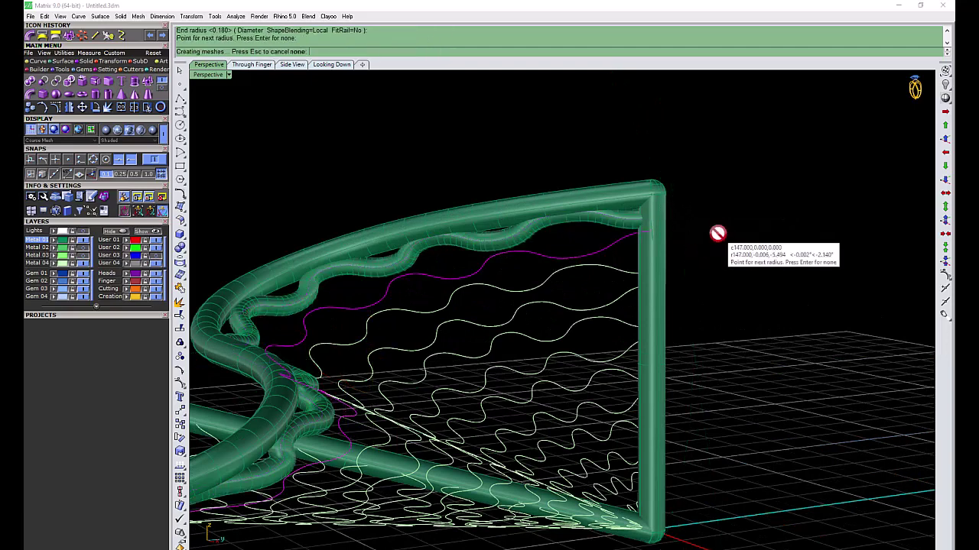
{"action": "key", "text": "Return"}
{"action": "key", "text": "Escape"}
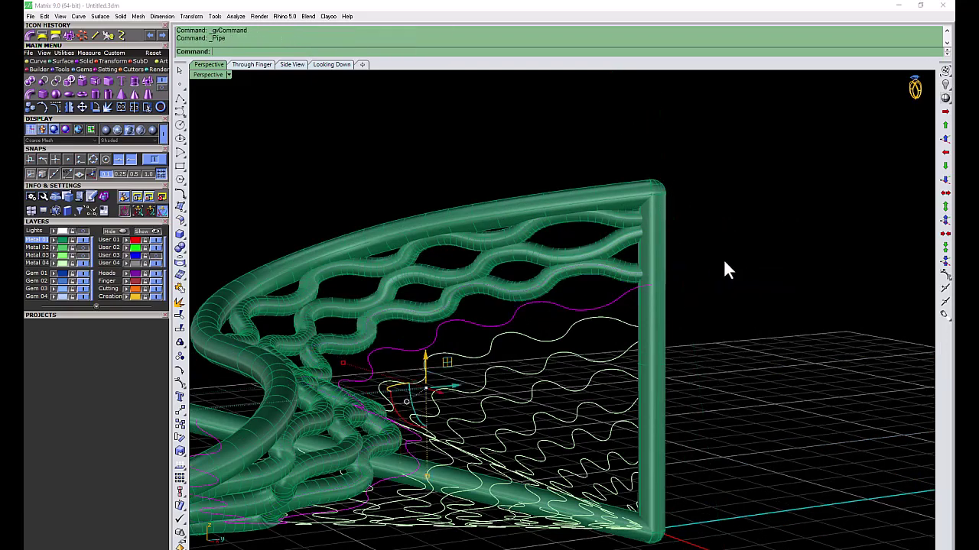
{"action": "key", "text": "Return"}
{"action": "key", "text": "Return"}
{"action": "left_click", "coordinate": [634, 328]}
{"action": "key", "text": "Return"}
{"action": "key", "text": "Return"}
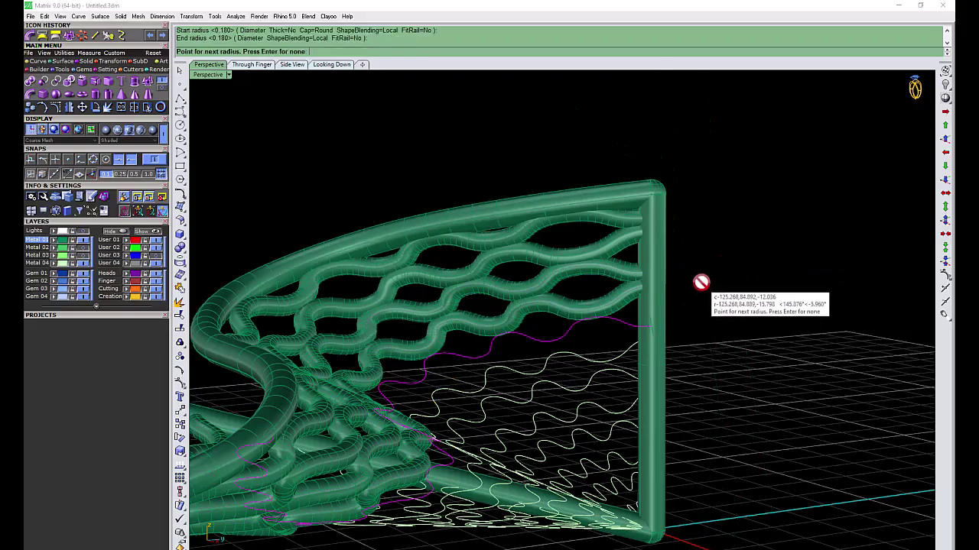
{"action": "scroll", "coordinate": [701, 282], "scroll_direction": "down", "scroll_amount": 3}
{"action": "scroll", "coordinate": [699, 284], "scroll_direction": "down", "scroll_amount": 2}
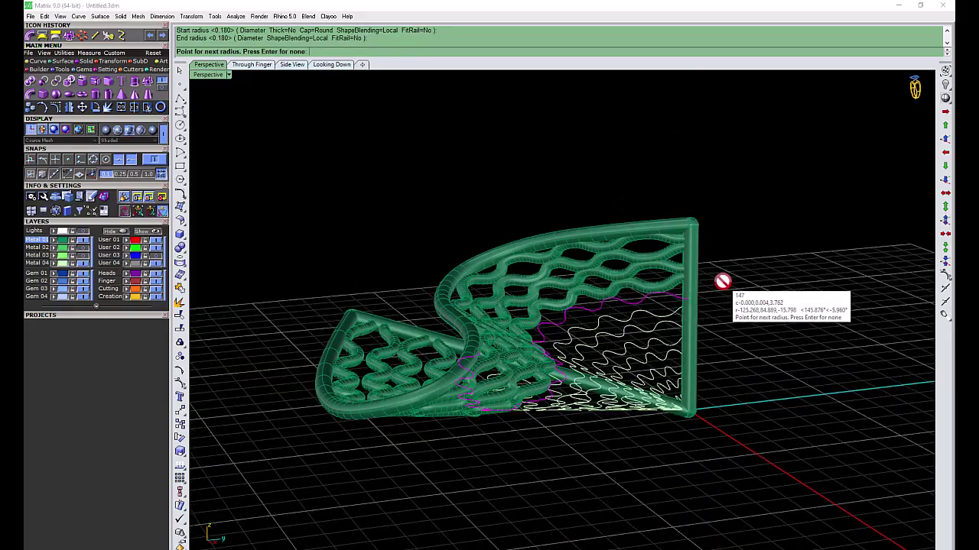
{"action": "key", "text": "Return"}
Pipe the remaining wavy curves with the same 0.18 to 0.1 taper
{"action": "mouse_move", "coordinate": [700, 318]}
{"action": "right_mouse_down"}
{"action": "mouse_move", "coordinate": [563, 349]}
{"action": "mouse_move", "coordinate": [553, 295]}
{"action": "mouse_move", "coordinate": [437, 360]}
{"action": "mouse_move", "coordinate": [489, 397]}
{"action": "mouse_move", "coordinate": [570, 372]}
{"action": "mouse_move", "coordinate": [634, 283]}
{"action": "right_mouse_up"}
{"action": "scroll", "coordinate": [664, 350], "scroll_direction": "up", "scroll_amount": 5}
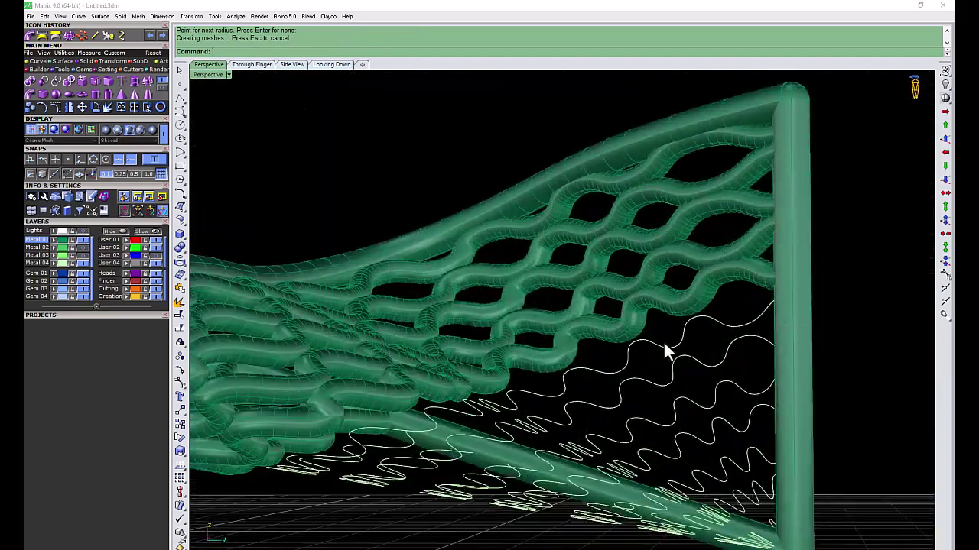
{"action": "key", "text": "Return"}
{"action": "left_click", "coordinate": [664, 340]}
{"action": "key", "text": "Return"}
{"action": "scroll", "coordinate": [666, 383], "scroll_direction": "down", "scroll_amount": 3}
{"action": "scroll", "coordinate": [669, 378], "scroll_direction": "up", "scroll_amount": 3}
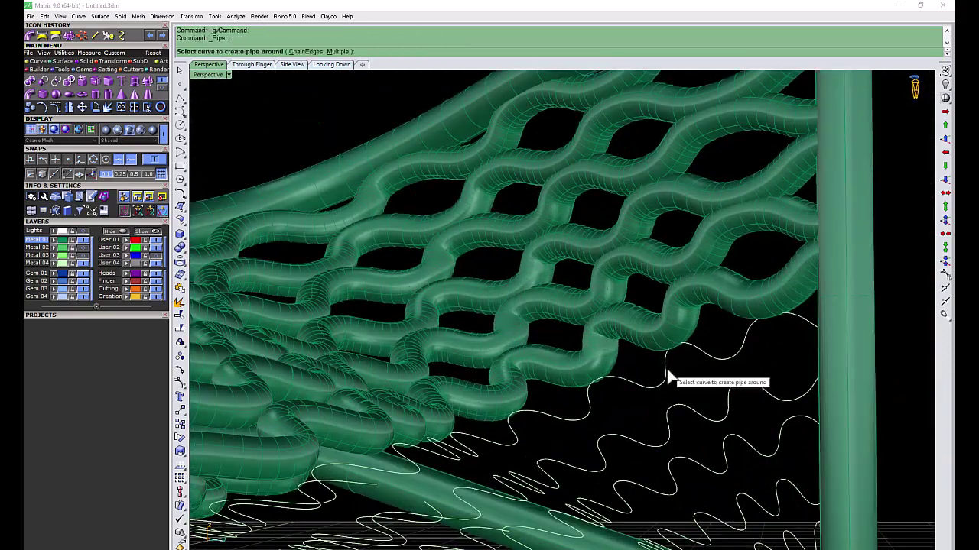
{"action": "scroll", "coordinate": [664, 371], "scroll_direction": "up", "scroll_amount": 2}
{"action": "key", "text": "Return"}
{"action": "scroll", "coordinate": [666, 405], "scroll_direction": "down", "scroll_amount": 3}
{"action": "scroll", "coordinate": [673, 394], "scroll_direction": "up", "scroll_amount": 3}
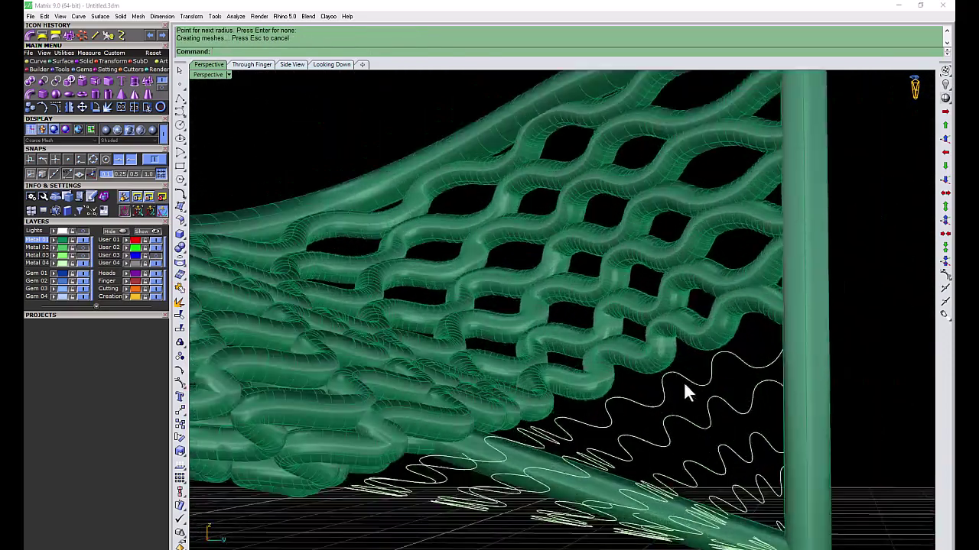
{"action": "key", "text": "Return"}
{"action": "type", "text": "0.1"}
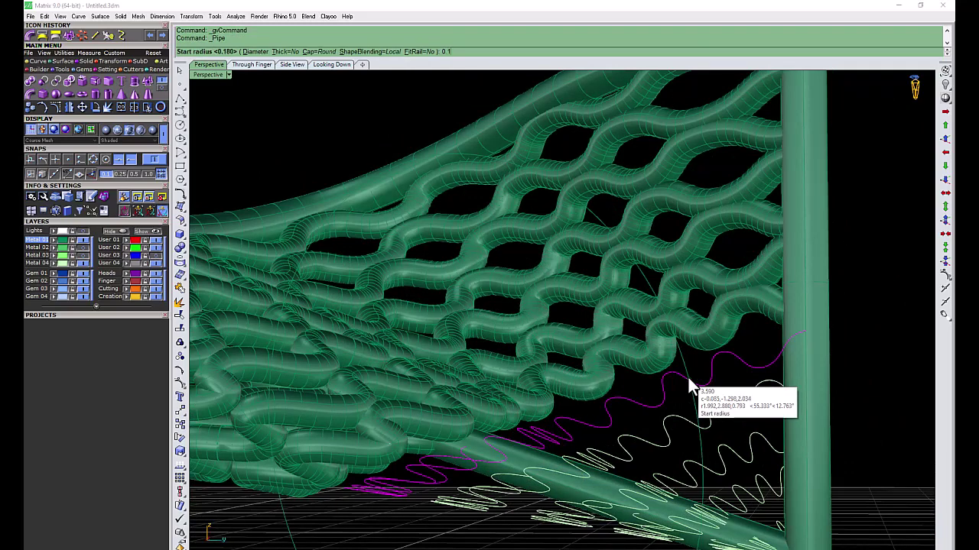
{"action": "key", "text": "Return"}
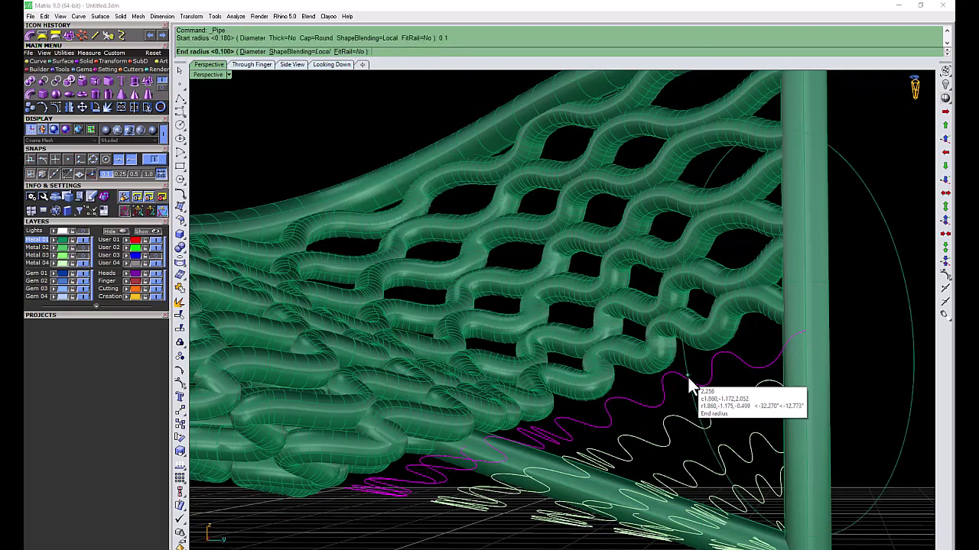
{"action": "key", "text": "Return"}
{"action": "key", "text": "Return"}
{"action": "left_click", "coordinate": [727, 417]}
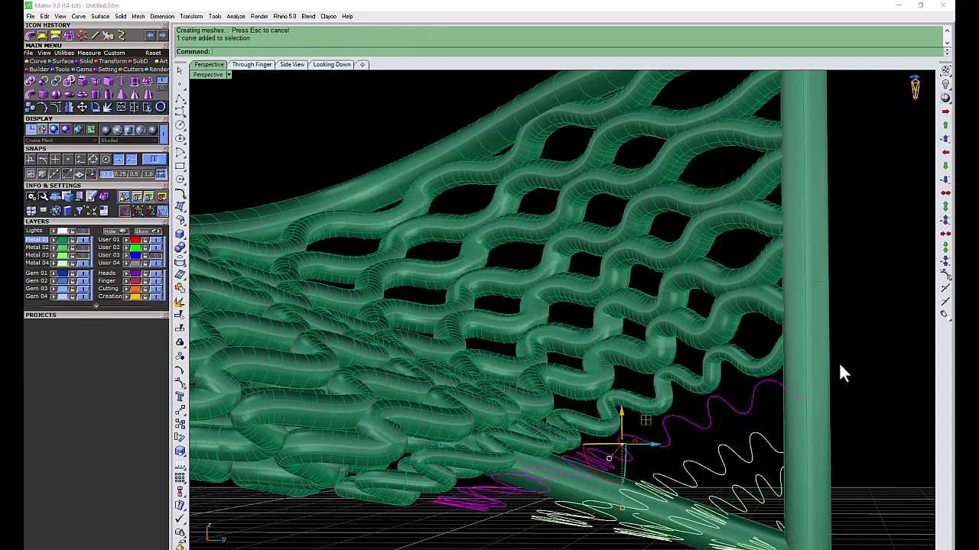
{"action": "key", "text": "Return"}
{"action": "key", "text": "Return"}
{"action": "key", "text": "Return"}
Inspect the piped net from several angles and select the whole lattice petal
{"action": "scroll", "coordinate": [726, 417], "scroll_direction": "up", "scroll_amount": 2}
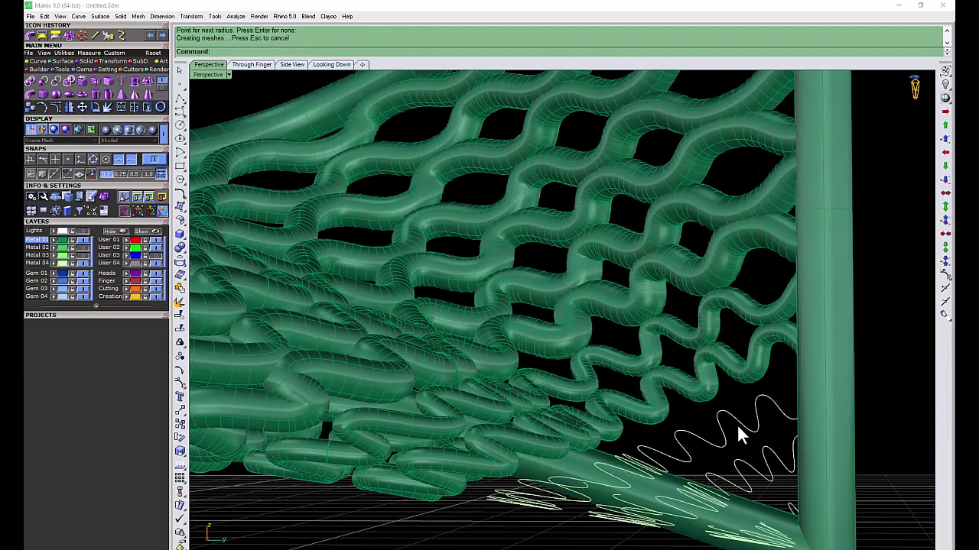
{"action": "left_click", "coordinate": [743, 413]}
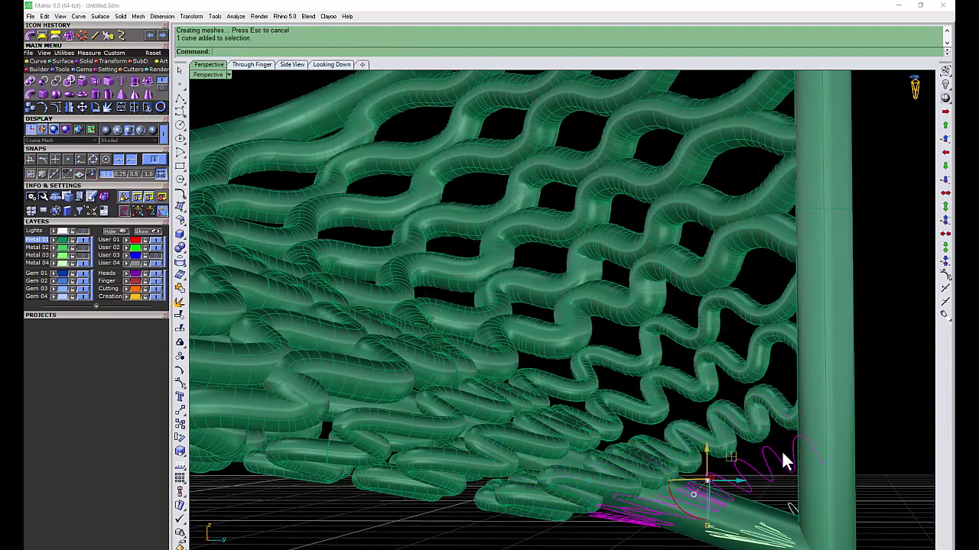
{"action": "scroll", "coordinate": [784, 455], "scroll_direction": "down", "scroll_amount": 5}
{"action": "mouse_move", "coordinate": [697, 444]}
{"action": "right_mouse_down"}
{"action": "mouse_move", "coordinate": [808, 310]}
{"action": "mouse_move", "coordinate": [775, 459]}
{"action": "right_mouse_up"}
{"action": "scroll", "coordinate": [764, 435], "scroll_direction": "up", "scroll_amount": 5}
{"action": "mouse_move", "coordinate": [753, 415]}
{"action": "right_mouse_down"}
{"action": "mouse_move", "coordinate": [640, 434]}
{"action": "mouse_move", "coordinate": [710, 373]}
{"action": "mouse_move", "coordinate": [520, 397]}
{"action": "right_mouse_up"}
{"action": "scroll", "coordinate": [640, 434], "scroll_direction": "down", "scroll_amount": 5}
{"action": "left_click", "coordinate": [64, 239]}
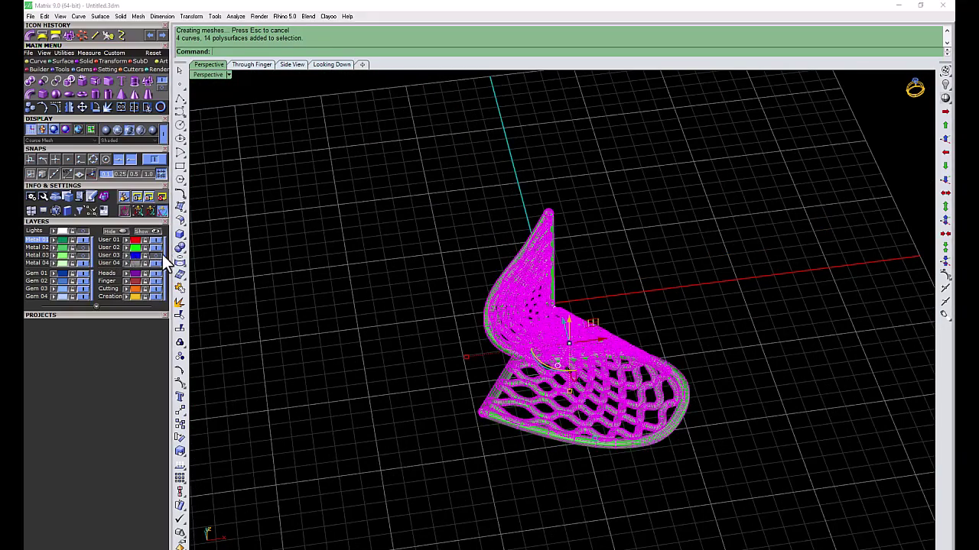
Hide the tubes and delete the leftover construction curves
{"action": "key", "text": "Delete"}
{"action": "left_click_drag", "start_coordinate": [359, 483], "coordinate": [339, 467]}
{"action": "key", "text": "Delete"}
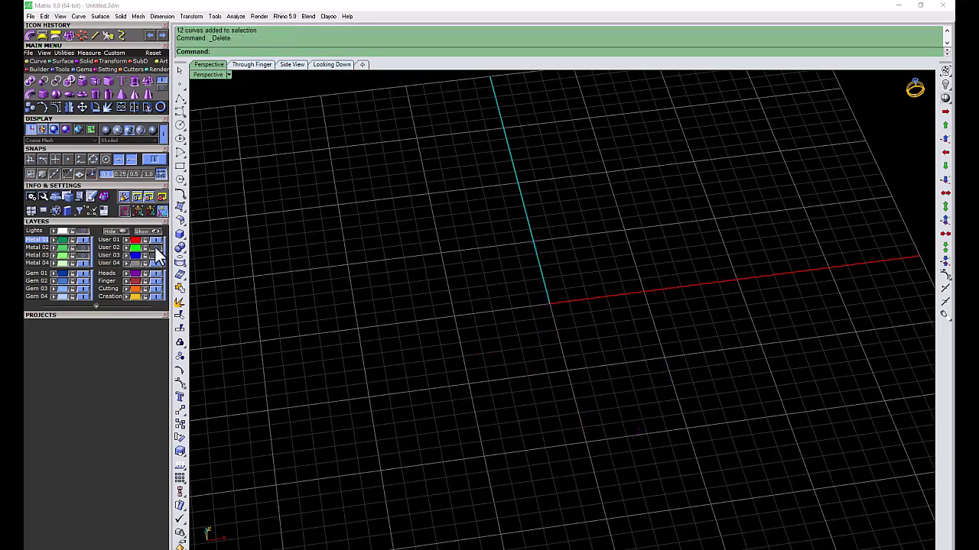
{"action": "mouse_move", "coordinate": [475, 321]}
{"action": "right_mouse_down"}
{"action": "mouse_move", "coordinate": [589, 232]}
{"action": "mouse_move", "coordinate": [350, 134]}
{"action": "right_mouse_up"}
Polar-array the lattice petal in the top view into 7 copies over 360°
{"action": "double_click", "coordinate": [217, 72]}
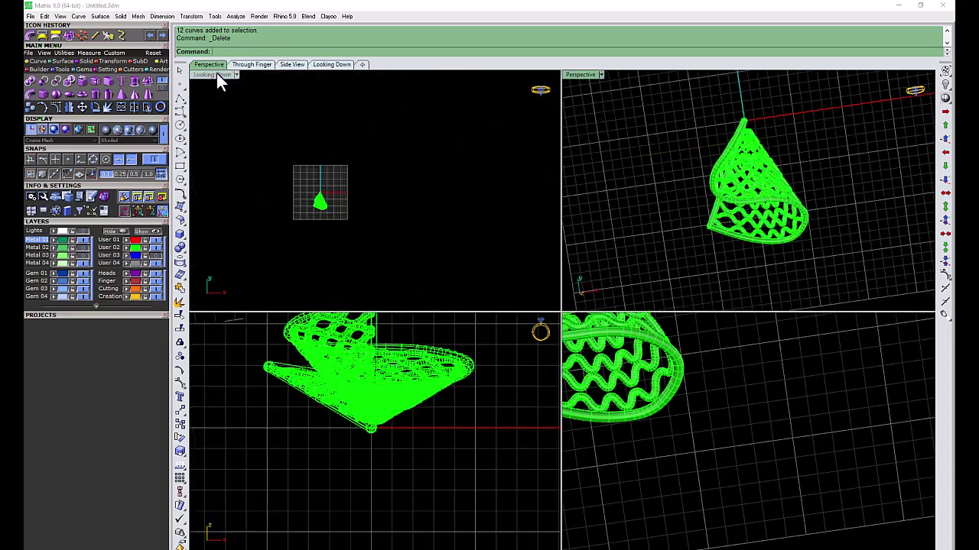
{"action": "double_click", "coordinate": [212, 76]}
{"action": "left_click_drag", "start_coordinate": [546, 214], "coordinate": [323, 295]}
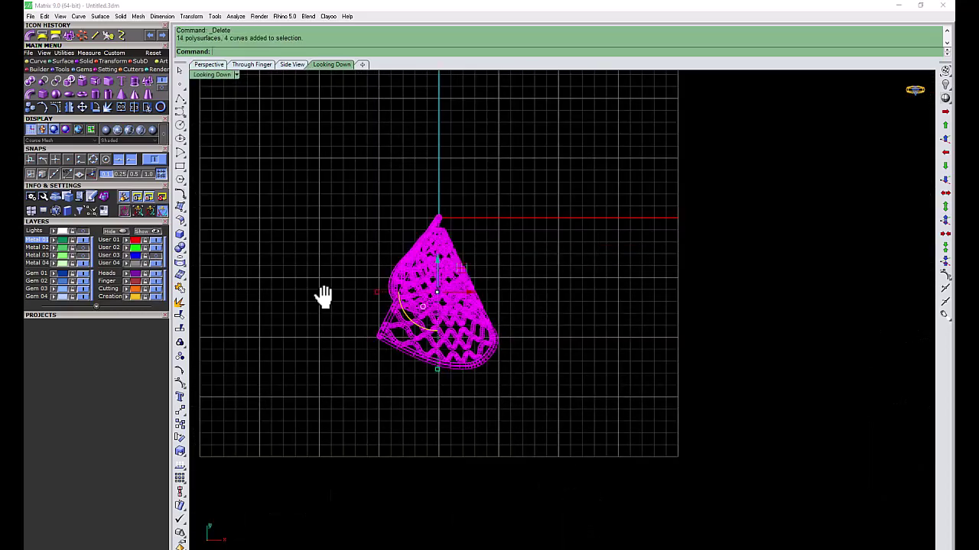
{"action": "left_click", "coordinate": [83, 36]}
{"action": "key", "text": "Return"}
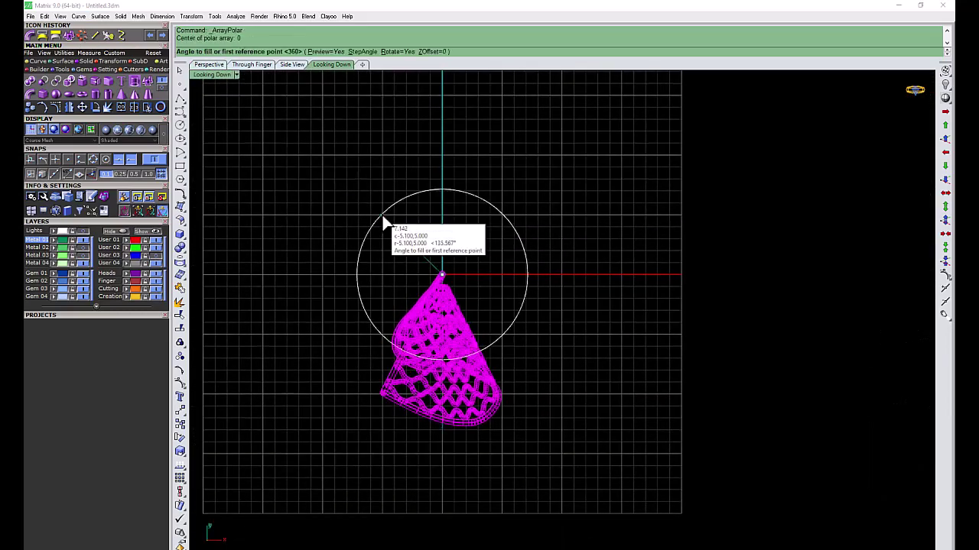
{"action": "key", "text": "Return"}
{"action": "key", "text": "Return"}
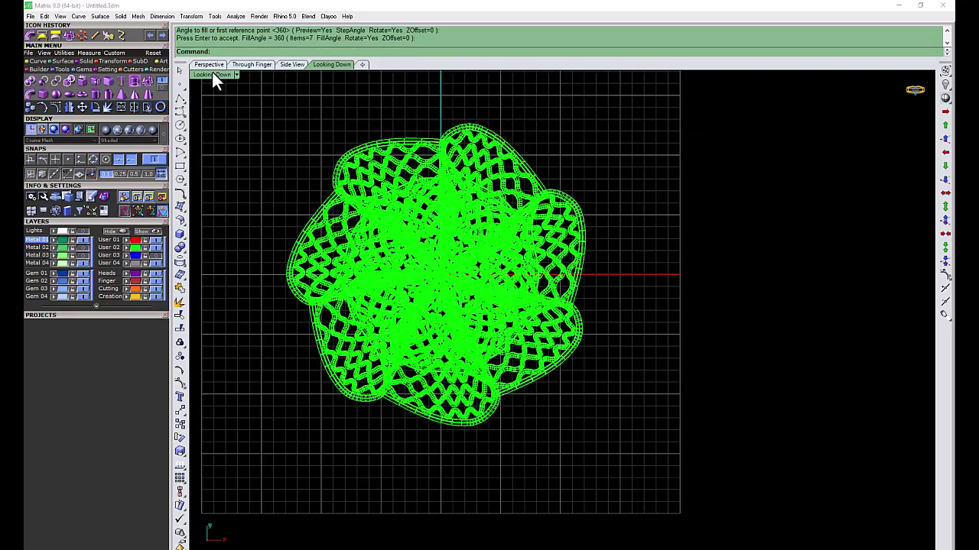
{"action": "key", "text": "ctrl+a"}
{"action": "key", "text": "Escape"}
Set the Perspective view to Plastic display and view the whole flower head
{"action": "double_click", "coordinate": [212, 74]}
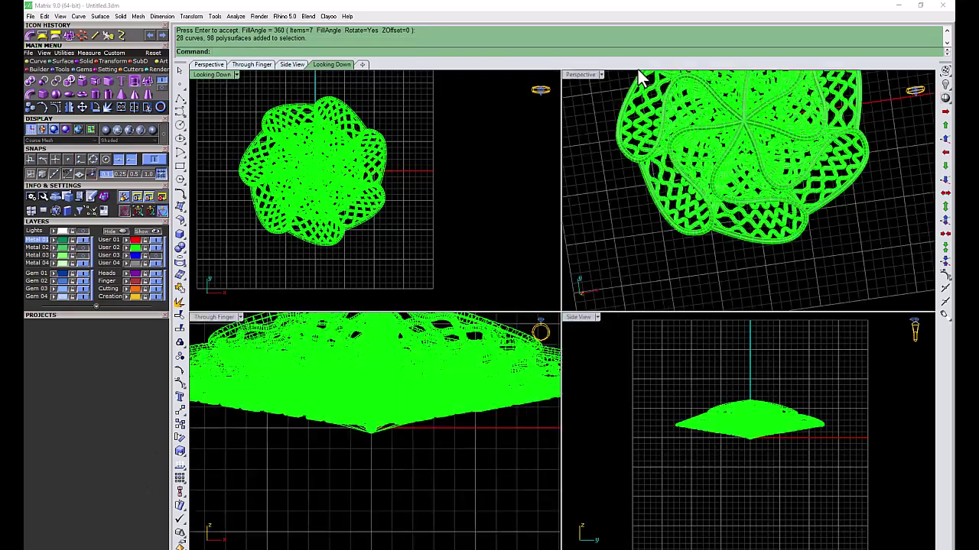
{"action": "left_click", "coordinate": [602, 75]}
{"action": "left_click", "coordinate": [647, 256]}
{"action": "double_click", "coordinate": [572, 74]}
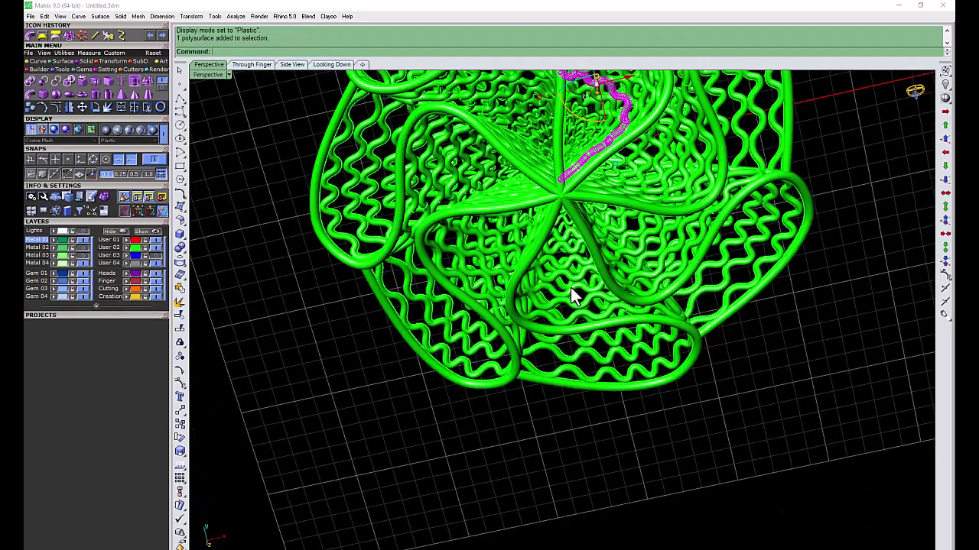
{"action": "mouse_move", "coordinate": [312, 362]}
{"action": "right_mouse_down"}
{"action": "mouse_move", "coordinate": [409, 195]}
{"action": "mouse_move", "coordinate": [481, 212]}
{"action": "mouse_move", "coordinate": [463, 367]}
{"action": "mouse_move", "coordinate": [490, 282]}
{"action": "mouse_move", "coordinate": [509, 278]}
{"action": "mouse_move", "coordinate": [486, 269]}
{"action": "mouse_move", "coordinate": [494, 272]}
{"action": "mouse_move", "coordinate": [374, 134]}
{"action": "right_mouse_up"}
{"action": "scroll", "coordinate": [495, 272], "scroll_direction": "up", "scroll_amount": 3}
{"action": "scroll", "coordinate": [495, 272], "scroll_direction": "up", "scroll_amount": 2}
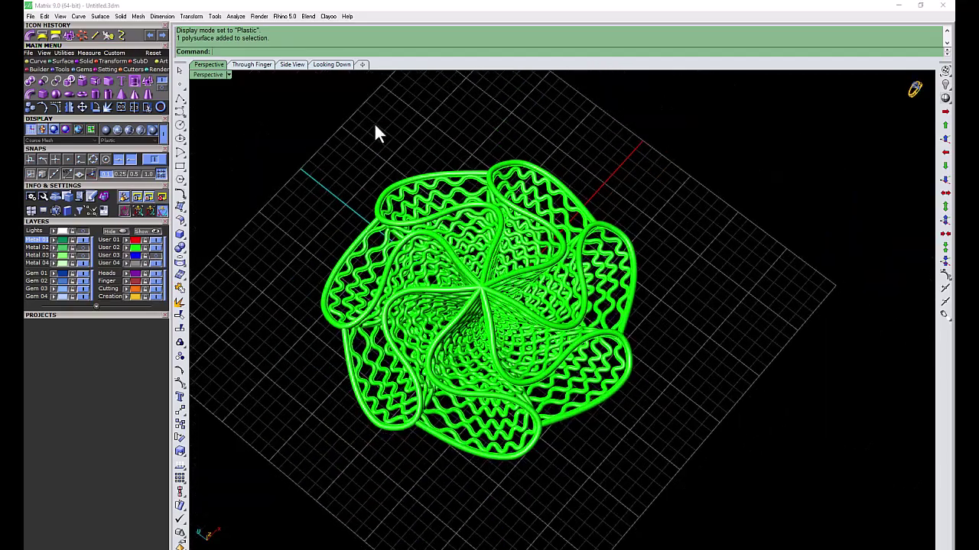
Hide the flower head's layer and create a Euro size 52 ring rail circle
{"action": "left_click", "coordinate": [155, 249]}
{"action": "double_click", "coordinate": [204, 75]}
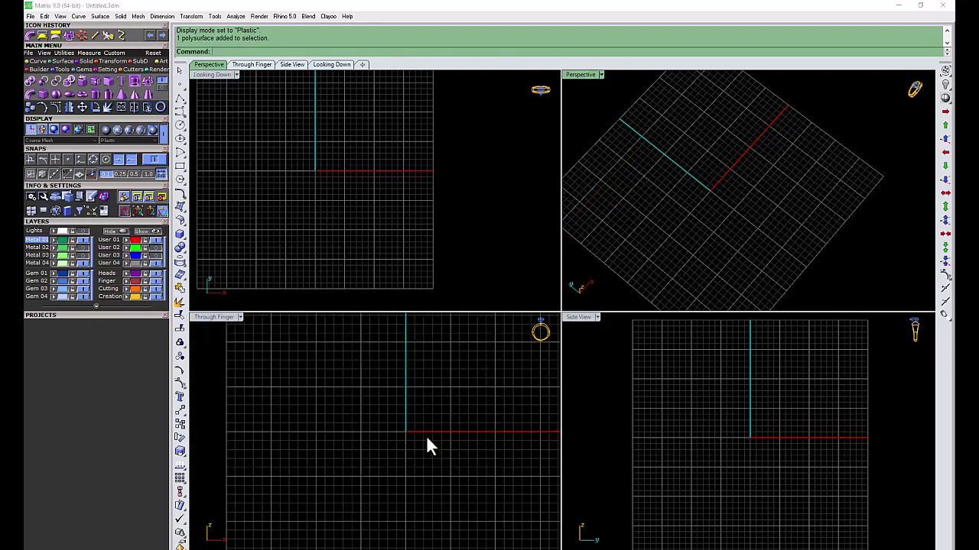
{"action": "left_click", "coordinate": [148, 94]}
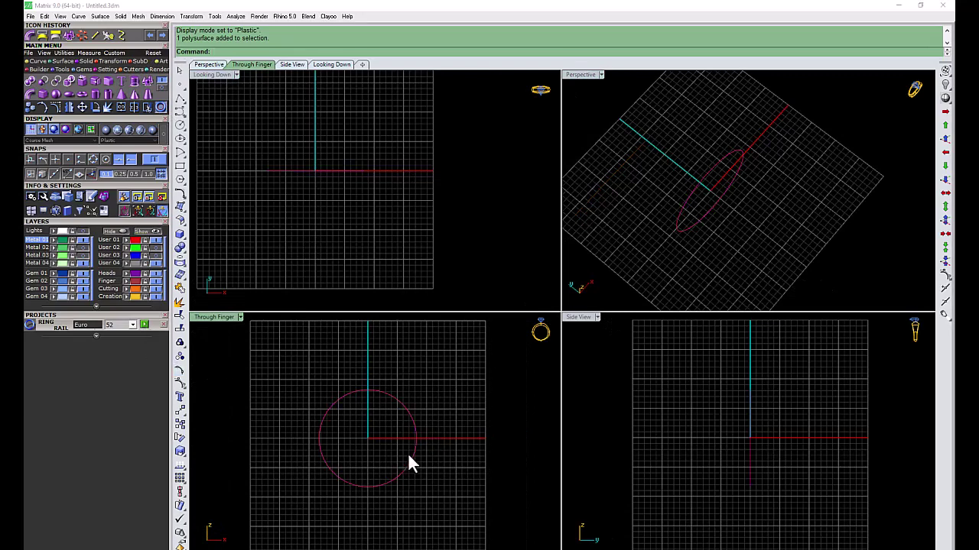
Draw a helper rectangle from the origin in the side view
{"action": "left_click", "coordinate": [34, 61]}
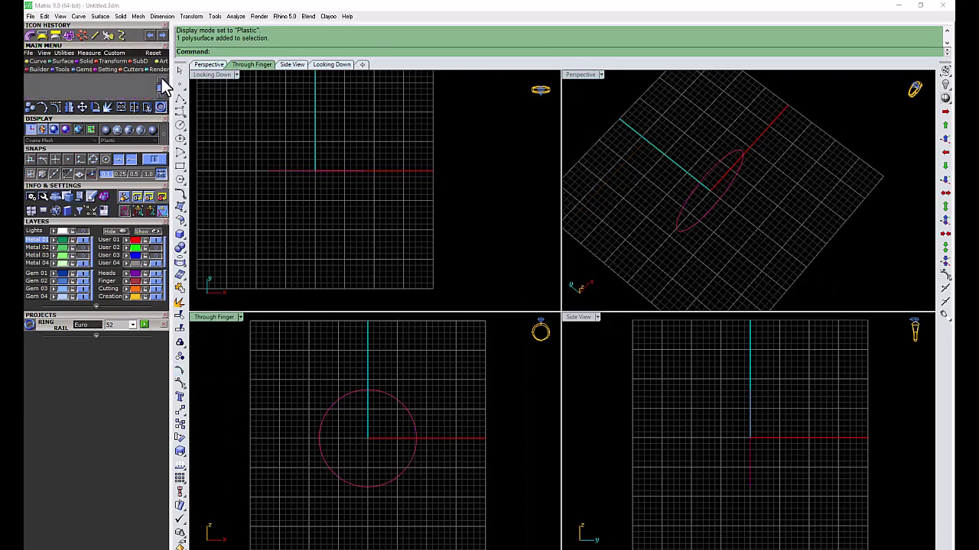
{"action": "left_click", "coordinate": [77, 85]}
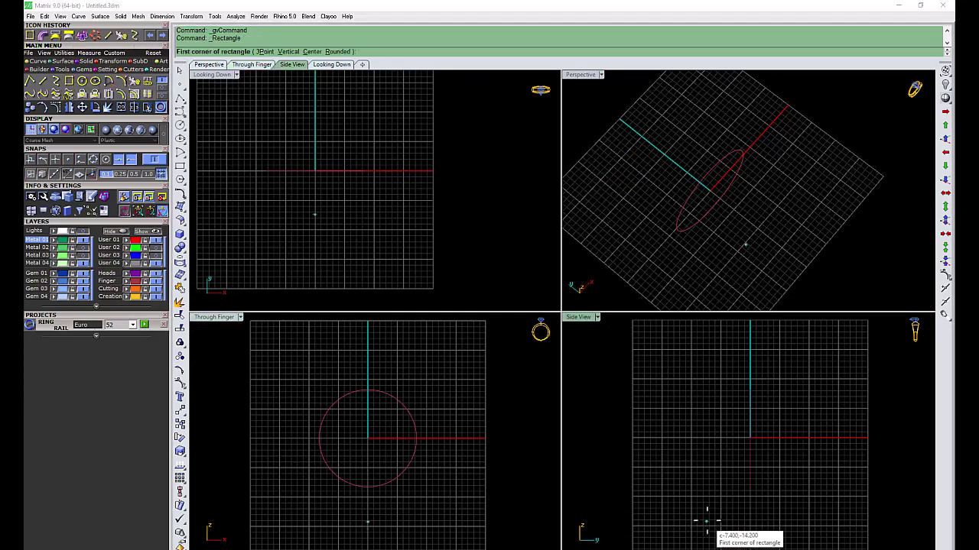
{"action": "type", "text": "0"}
{"action": "key", "text": "Return"}
{"action": "scroll", "coordinate": [845, 434], "scroll_direction": "up", "scroll_amount": 5}
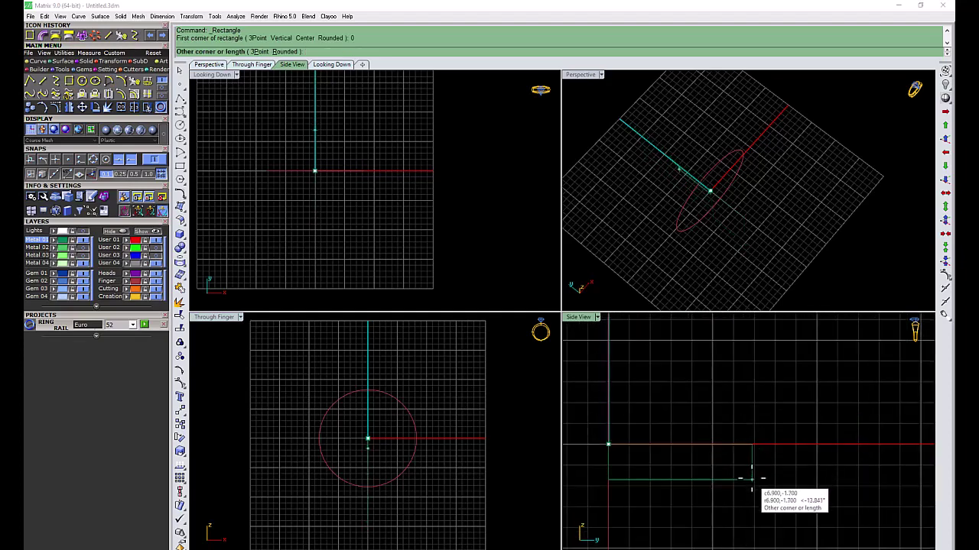
{"action": "left_click", "coordinate": [691, 473]}
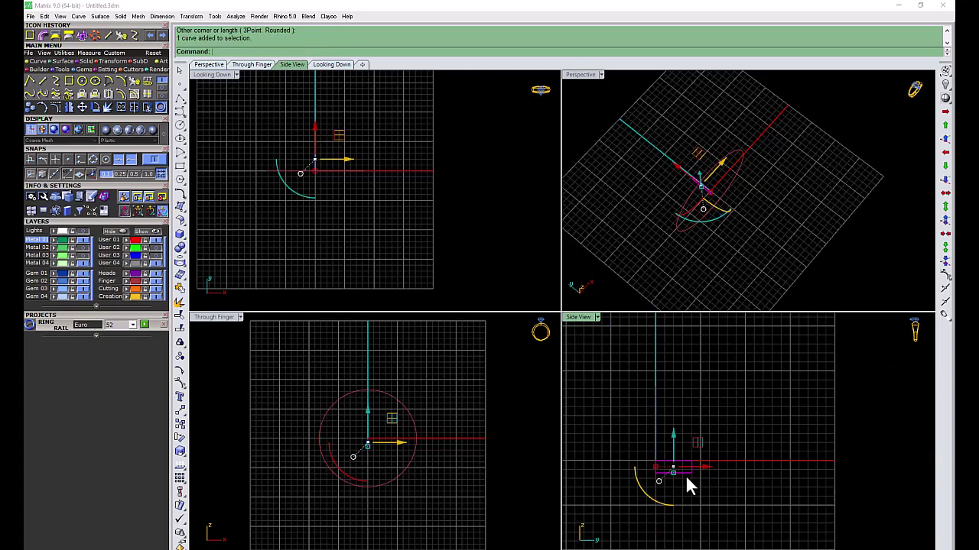
{"action": "key", "text": "Escape"}
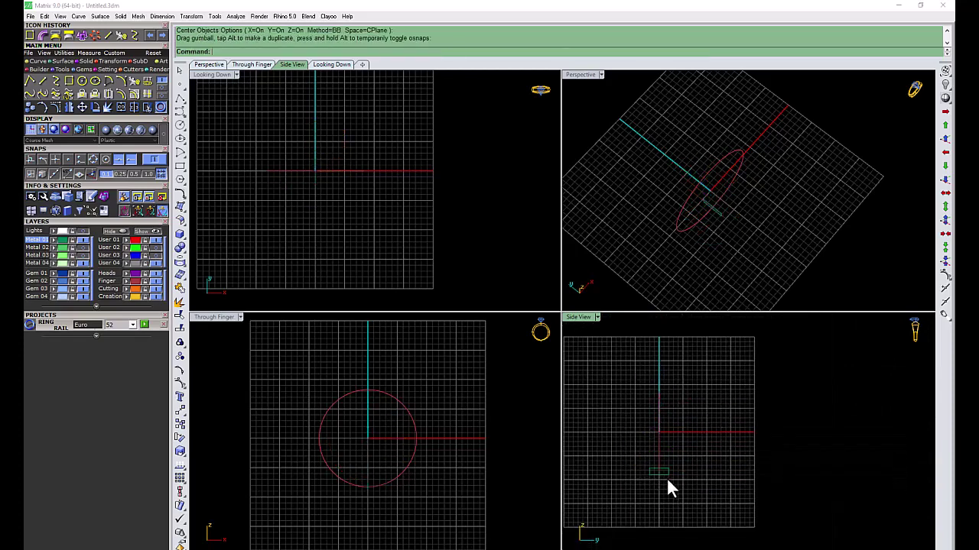
{"action": "scroll", "coordinate": [666, 477], "scroll_direction": "up", "scroll_amount": 5}
{"action": "right_click_drag", "start_coordinate": [690, 464], "coordinate": [704, 456]}
Draw a trial arc across the rectangle's corners, then delete it
{"action": "left_click", "coordinate": [121, 80]}
{"action": "left_click", "coordinate": [637, 446]}
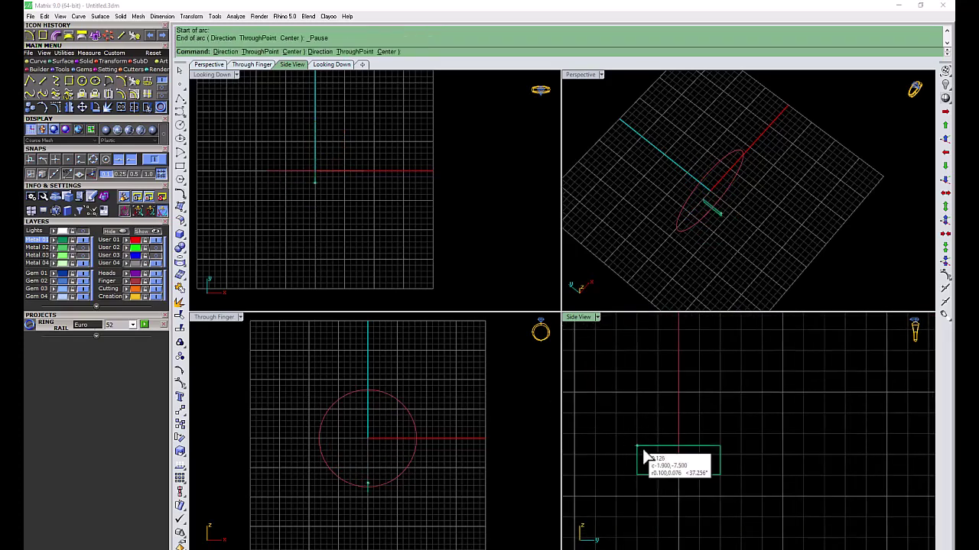
{"action": "left_click", "coordinate": [719, 446]}
{"action": "left_click", "coordinate": [655, 487]}
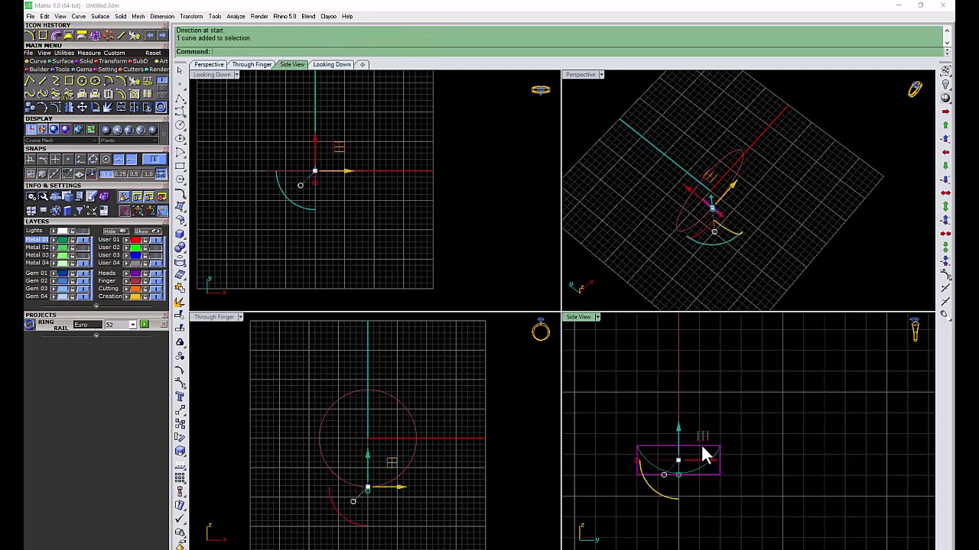
{"action": "scroll", "coordinate": [727, 442], "scroll_direction": "down", "scroll_amount": 5}
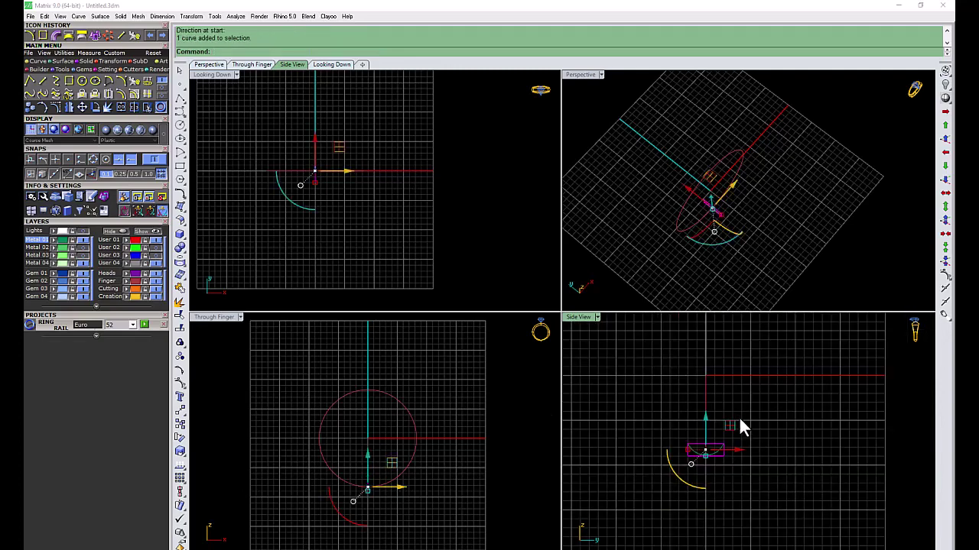
{"action": "key", "text": "Escape"}
{"action": "left_click", "coordinate": [723, 454]}
{"action": "key", "text": "Delete"}
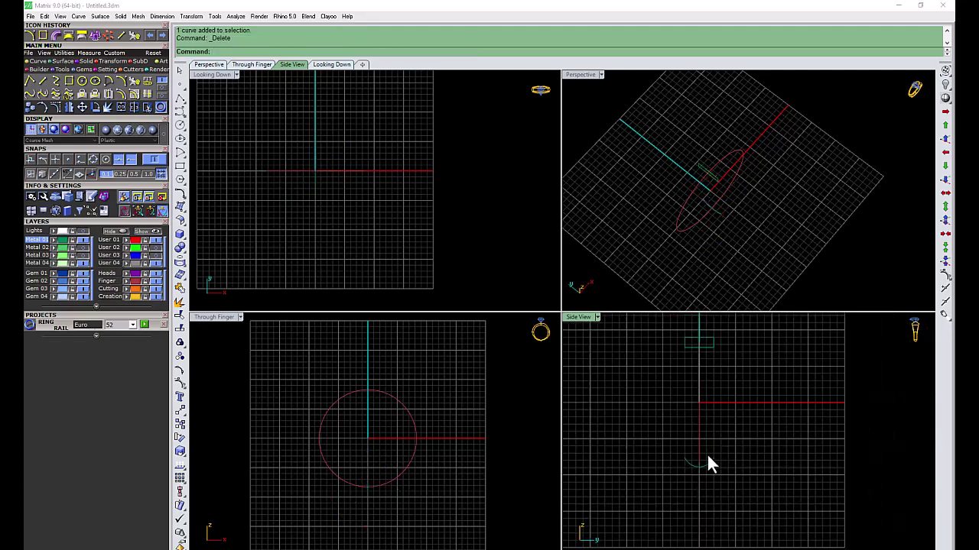
Move the helper rectangle to a new position in the side view
{"action": "scroll", "coordinate": [660, 410], "scroll_direction": "up", "scroll_amount": 3}
{"action": "left_click", "coordinate": [690, 467]}
{"action": "left_click_drag", "start_coordinate": [715, 425], "coordinate": [655, 426]}
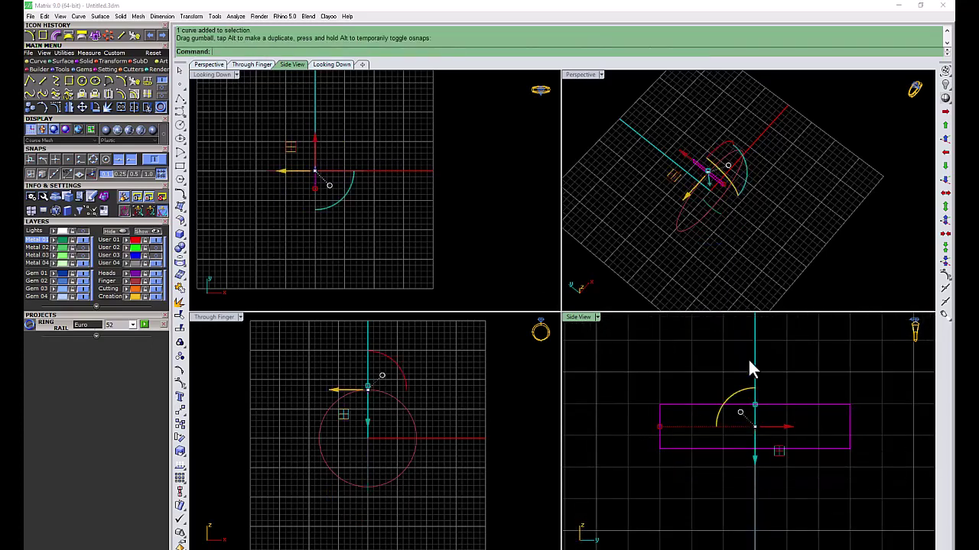
{"action": "key", "text": "Escape"}
{"action": "scroll", "coordinate": [705, 453], "scroll_direction": "down", "scroll_amount": 2}
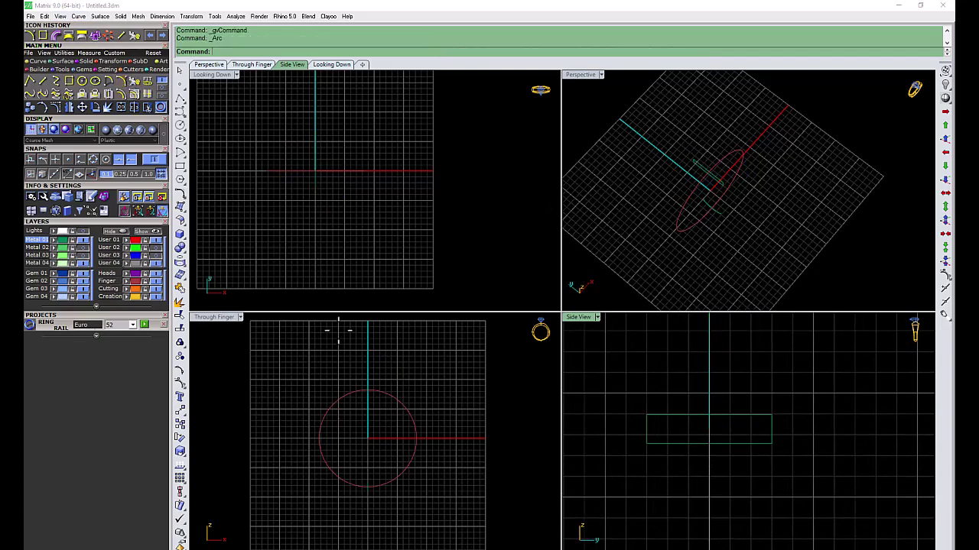
Draw a domed Start-End-Direction arc across the rectangle top, then delete the rectangle
{"action": "left_click", "coordinate": [647, 443]}
{"action": "left_click", "coordinate": [770, 444]}
{"action": "type", "text": "d"}
{"action": "key", "text": "Return"}
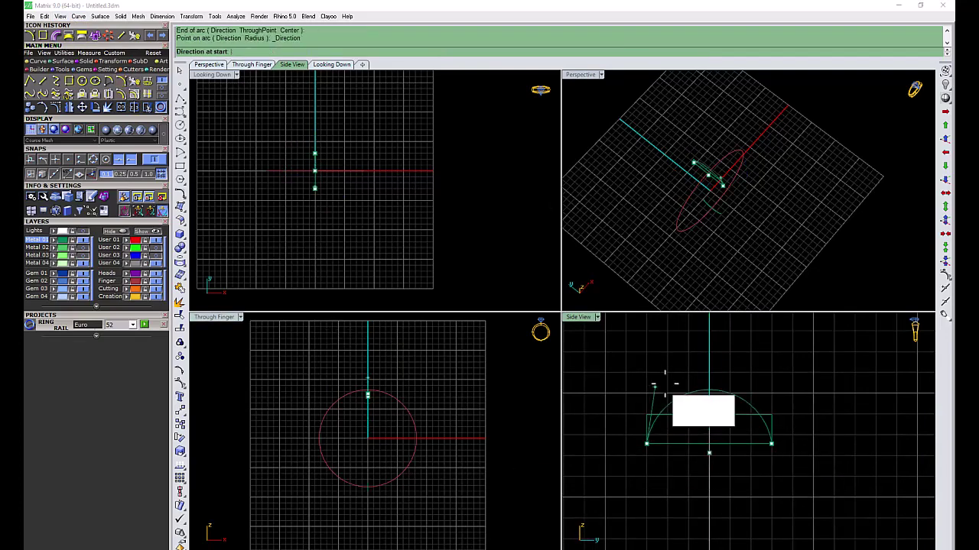
{"action": "left_click", "coordinate": [689, 372]}
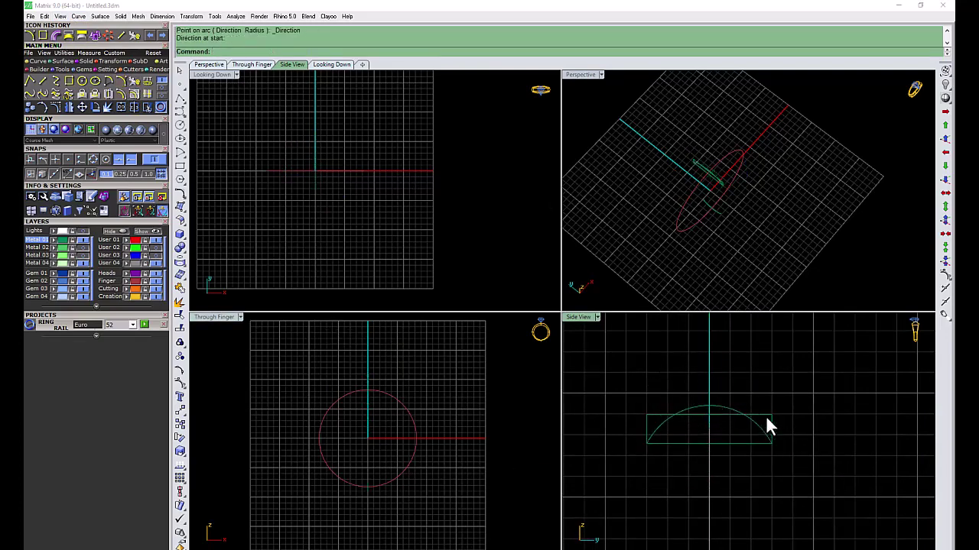
{"action": "left_click", "coordinate": [770, 426]}
{"action": "key", "text": "Delete"}
{"action": "right_click_drag", "start_coordinate": [772, 237], "coordinate": [721, 149]}
{"action": "key", "text": "Return"}
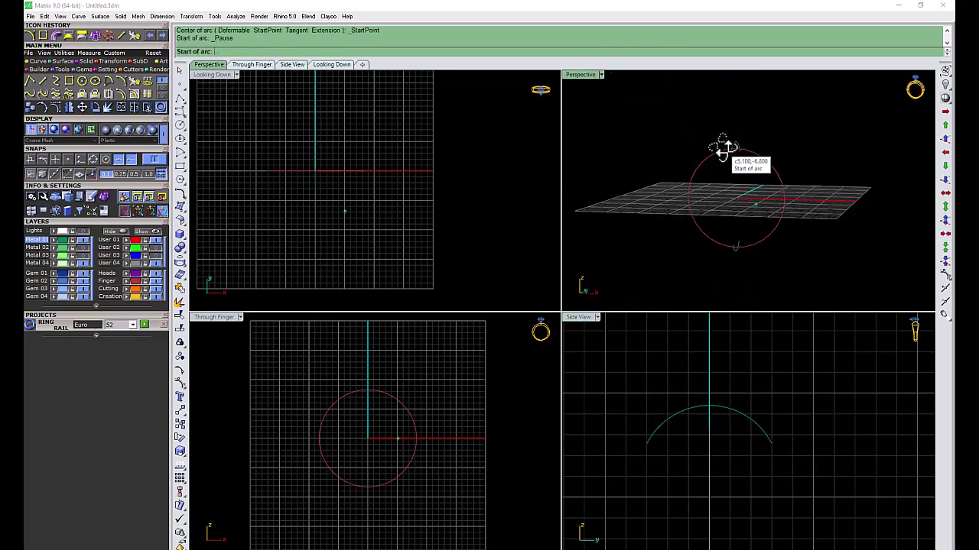
Sweep the arc profile closed around the ring rail to form the domed band
{"action": "left_click", "coordinate": [60, 61]}
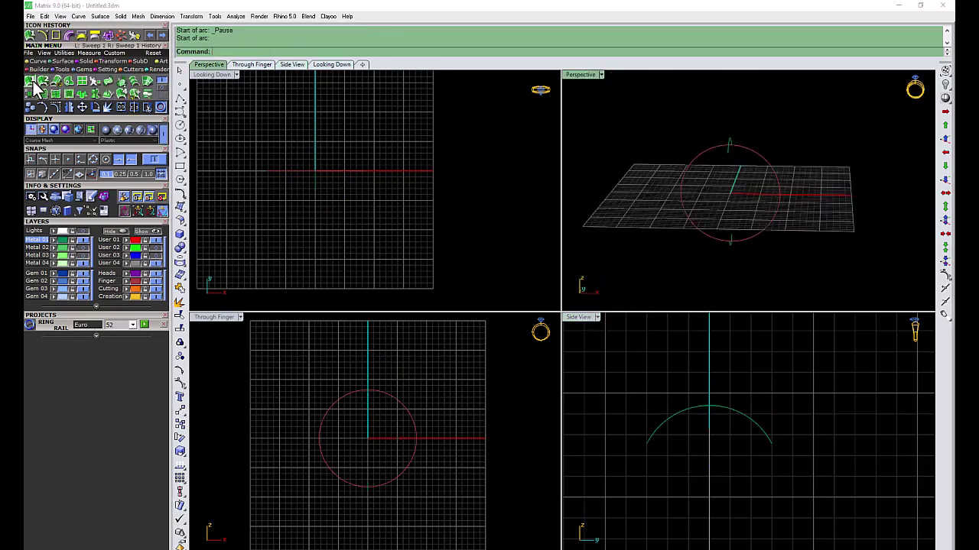
{"action": "left_click", "coordinate": [736, 147]}
{"action": "key", "text": "Return"}
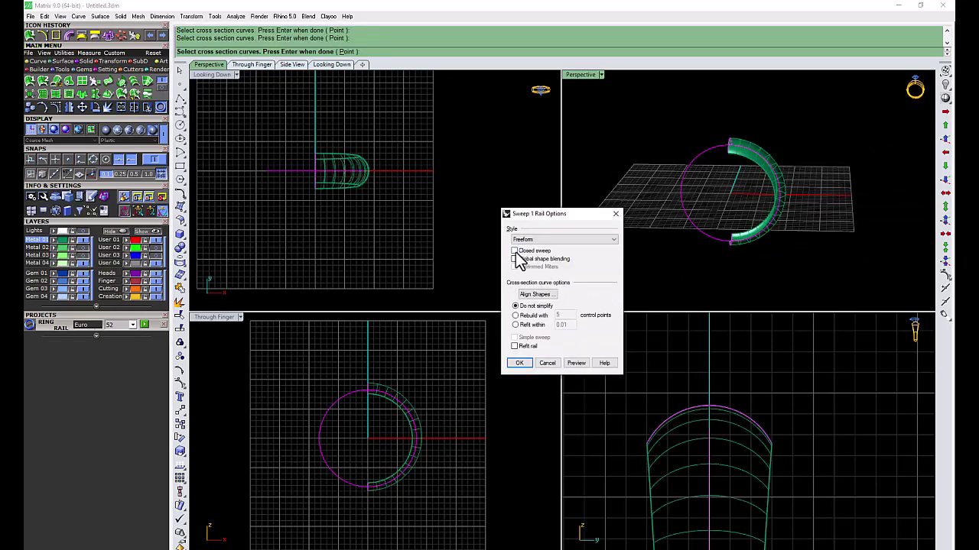
{"action": "left_click", "coordinate": [515, 251]}
{"action": "left_click", "coordinate": [519, 362]}
{"action": "right_click_drag", "start_coordinate": [750, 225], "coordinate": [742, 140]}
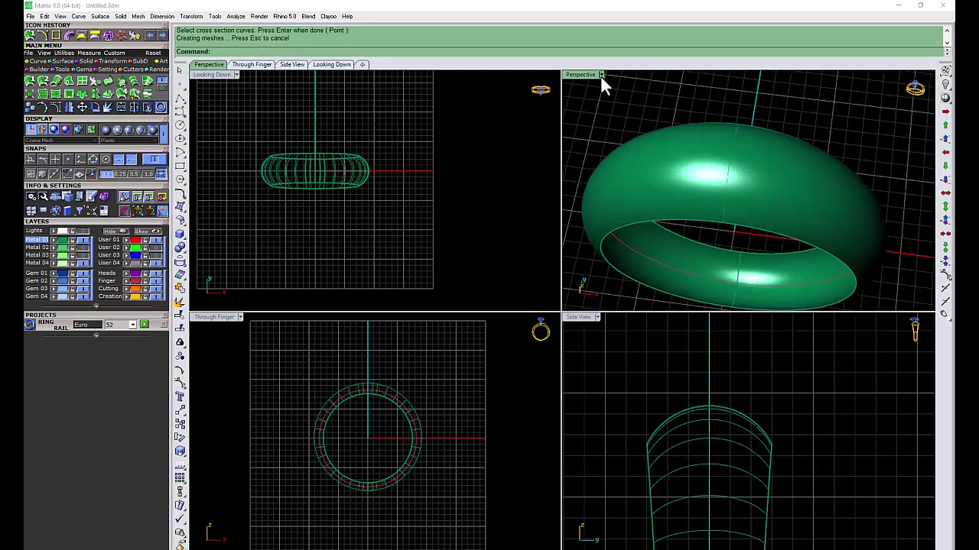
Switch the Perspective view to Shaded and select the ring band
{"action": "left_click", "coordinate": [601, 77]}
{"action": "left_click", "coordinate": [634, 77]}
{"action": "left_click", "coordinate": [351, 174]}
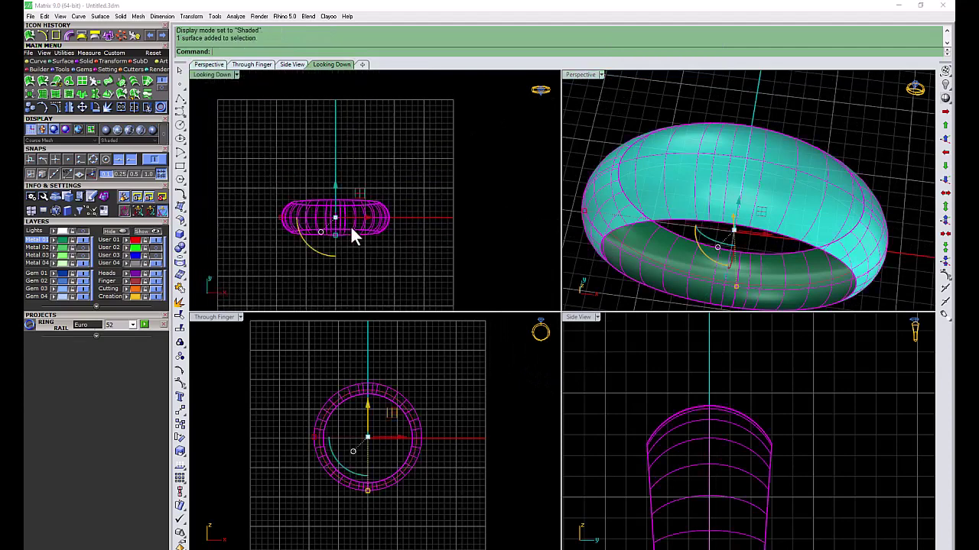
Create the band's flat UV outline, hide the ring, and center the rectangle
{"action": "left_click", "coordinate": [94, 35]}
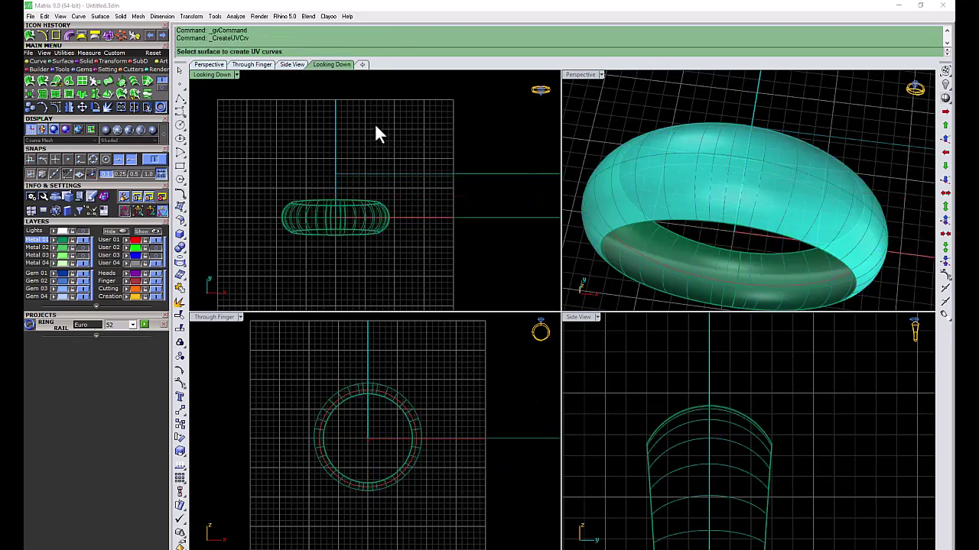
{"action": "scroll", "coordinate": [337, 229], "scroll_direction": "down", "scroll_amount": 2}
{"action": "scroll", "coordinate": [351, 221], "scroll_direction": "down", "scroll_amount": 3}
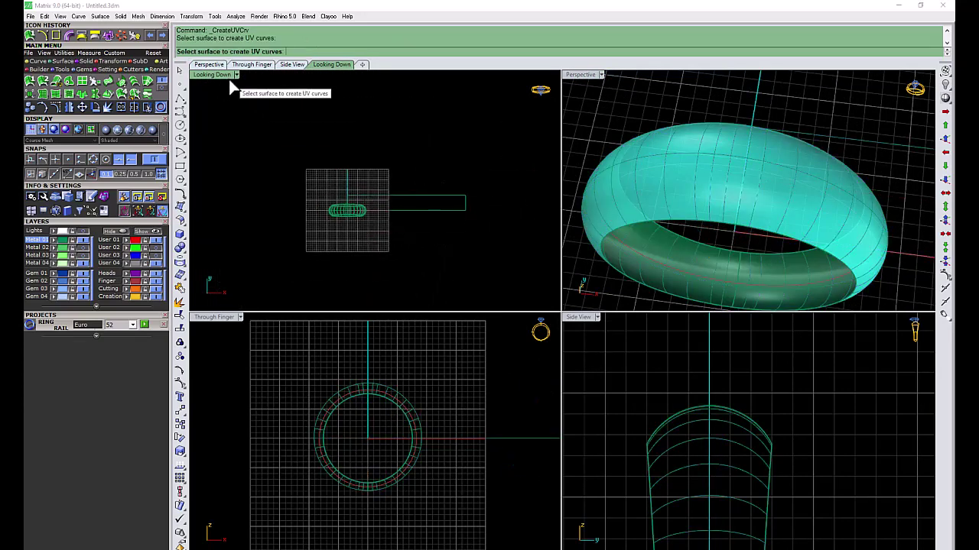
{"action": "key", "text": "ctrl+m"}
{"action": "scroll", "coordinate": [546, 369], "scroll_direction": "up", "scroll_amount": 2}
{"action": "left_click", "coordinate": [567, 313]}
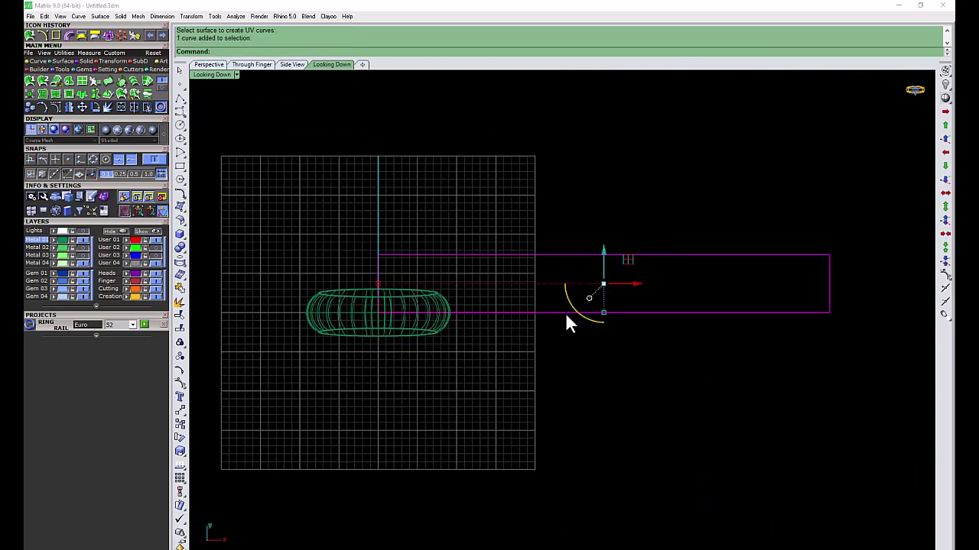
{"action": "key", "text": "Return"}
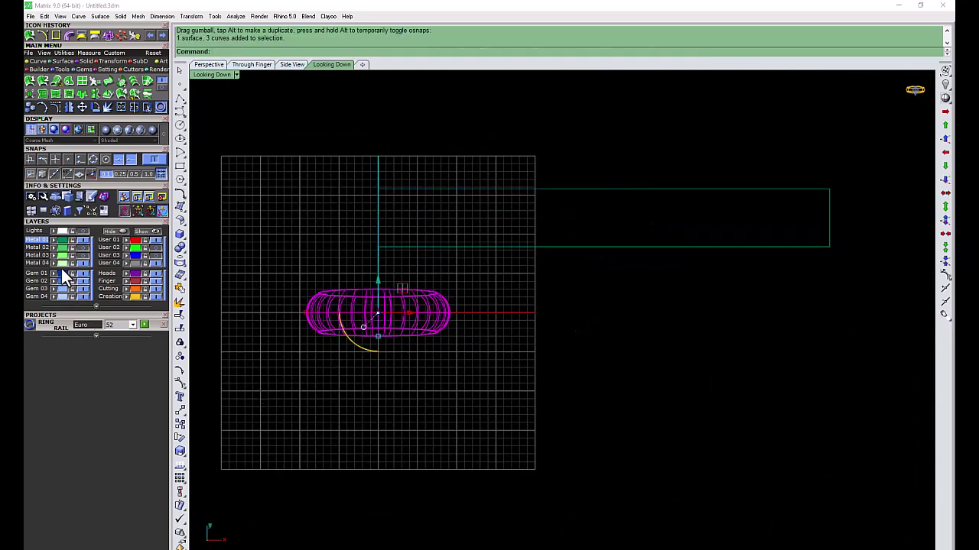
{"action": "key", "text": "Delete"}
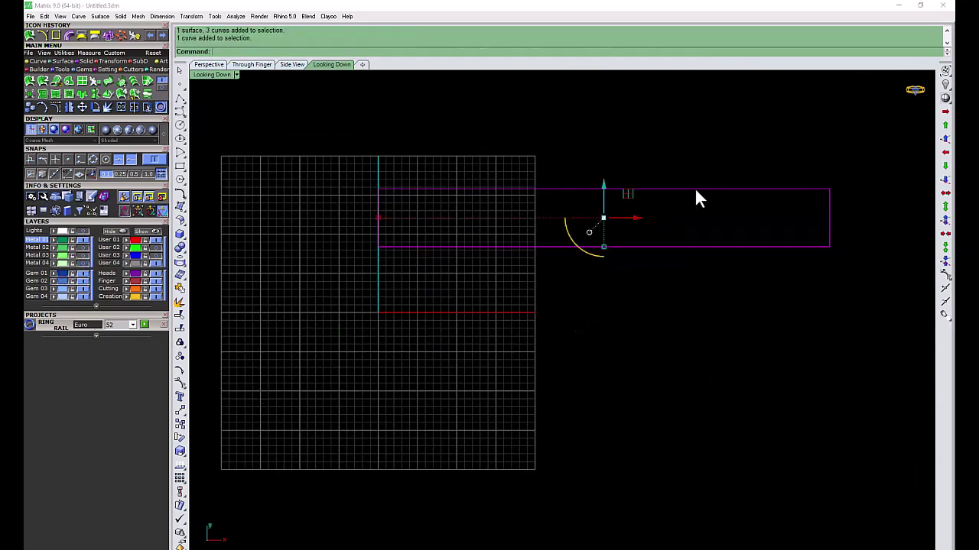
{"action": "key", "text": "c"}
Reveal the stored wavy pattern, then hide the pattern panel again
{"action": "left_click", "coordinate": [83, 253]}
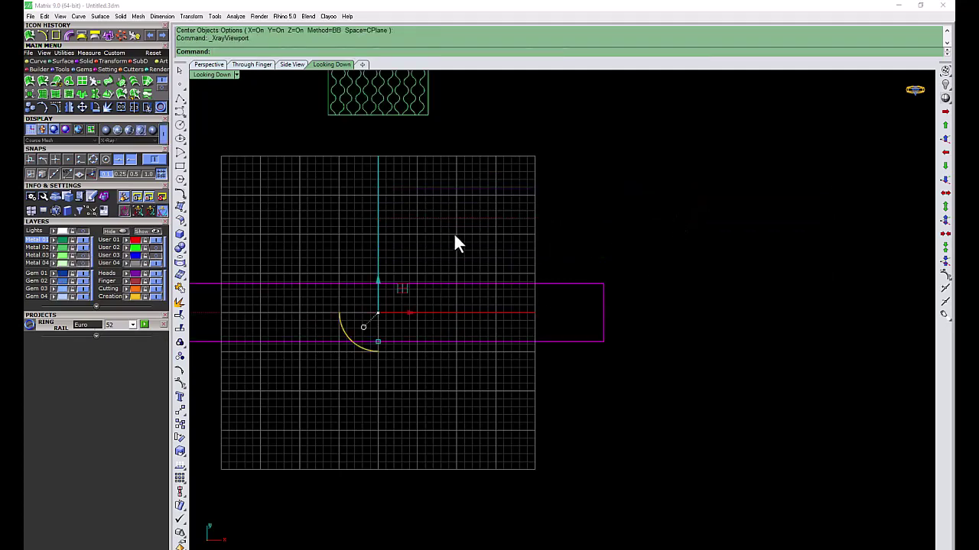
{"action": "scroll", "coordinate": [459, 207], "scroll_direction": "down", "scroll_amount": 3}
{"action": "scroll", "coordinate": [413, 241], "scroll_direction": "up", "scroll_amount": 3}
{"action": "scroll", "coordinate": [410, 229], "scroll_direction": "up", "scroll_amount": 4}
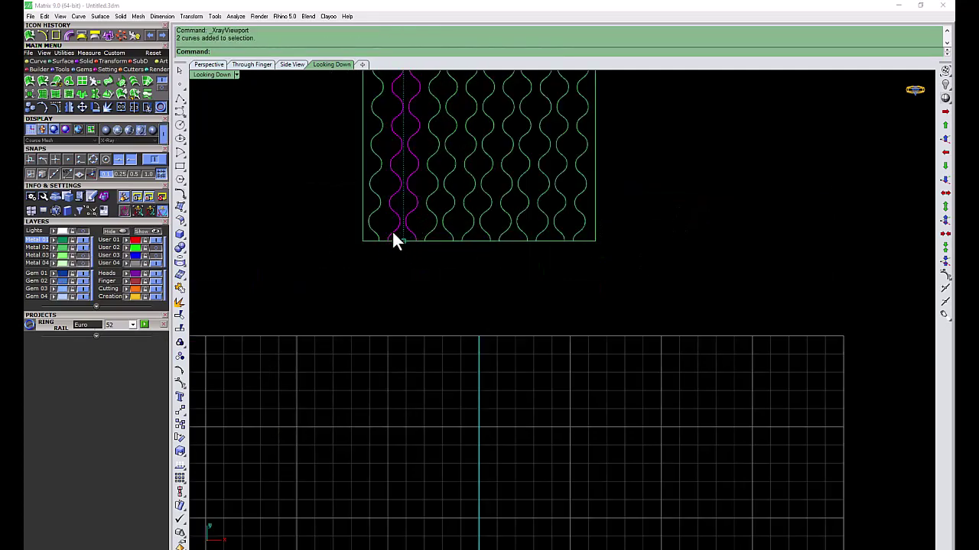
{"action": "scroll", "coordinate": [393, 235], "scroll_direction": "down", "scroll_amount": 4}
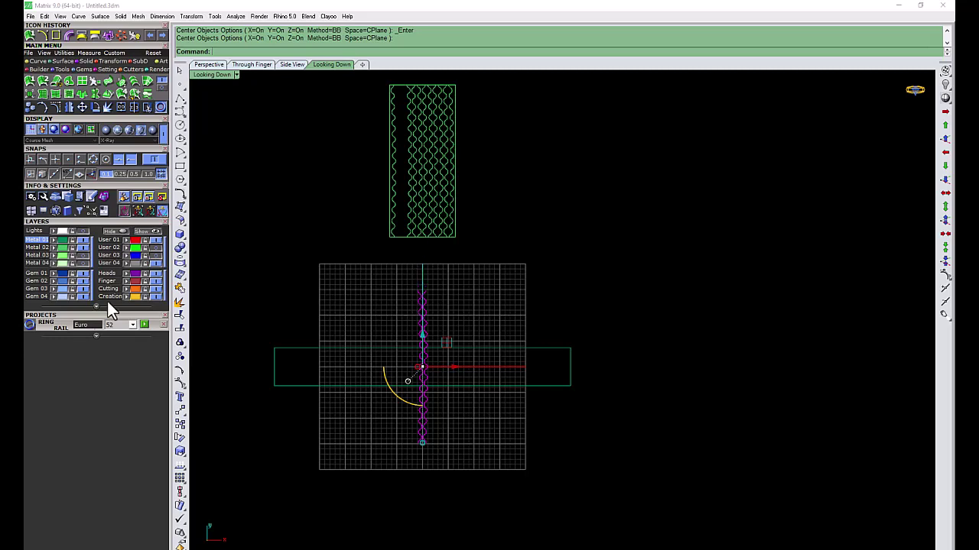
{"action": "key", "text": "Escape"}
{"action": "scroll", "coordinate": [338, 167], "scroll_direction": "down", "scroll_amount": 2}
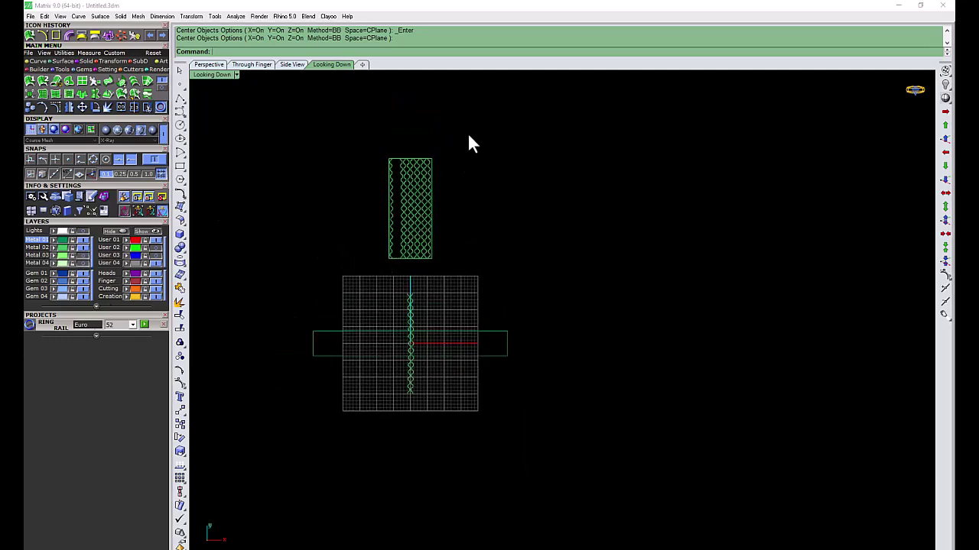
{"action": "left_click_drag", "start_coordinate": [467, 133], "coordinate": [335, 268]}
{"action": "left_click", "coordinate": [95, 306]}
{"action": "left_click", "coordinate": [72, 316]}
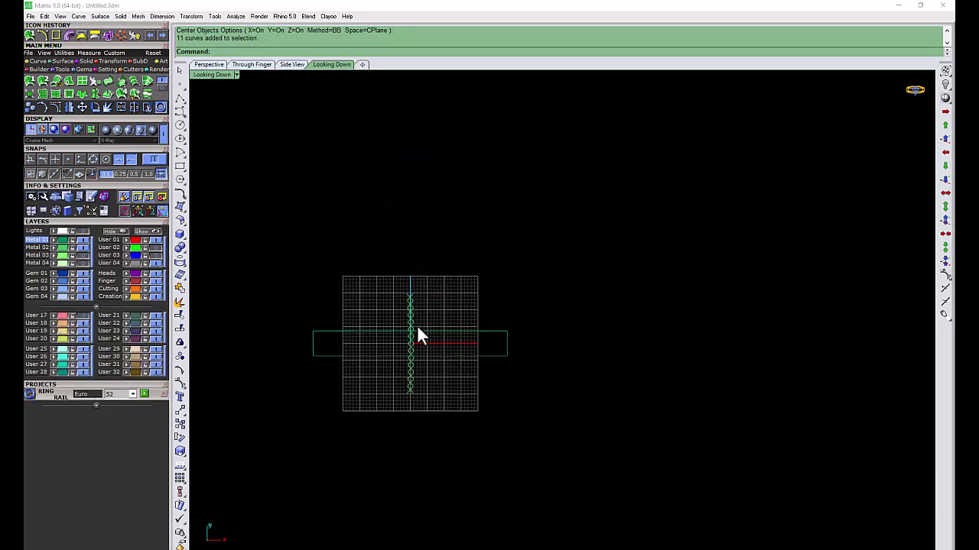
Rotate the wavy helix curves 90° so they lie horizontally
{"action": "left_click", "coordinate": [61, 246]}
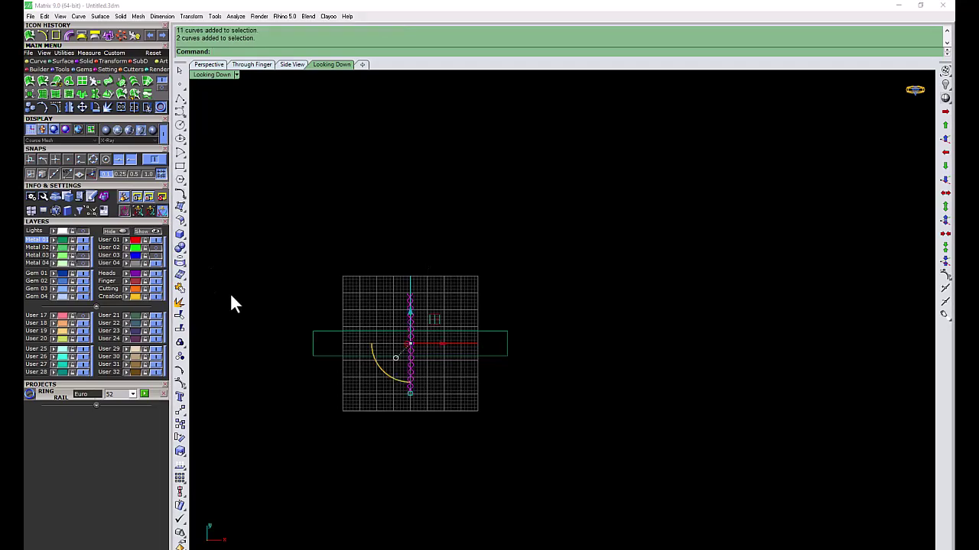
{"action": "left_click", "coordinate": [389, 374]}
{"action": "type", "text": "90"}
{"action": "key", "text": "Return"}
{"action": "scroll", "coordinate": [382, 352], "scroll_direction": "up", "scroll_amount": 5}
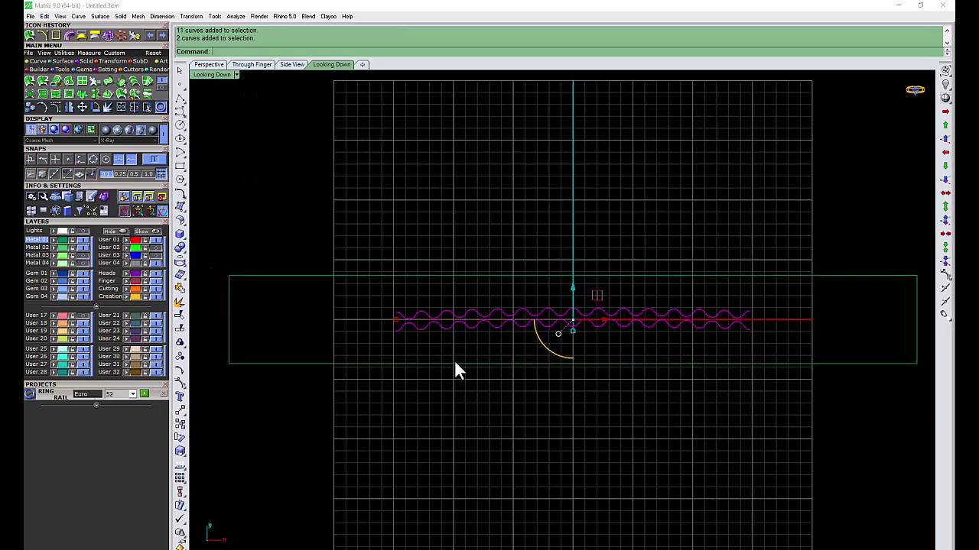
Mirror a copy of the helix from its right end
{"action": "scroll", "coordinate": [457, 366], "scroll_direction": "down", "scroll_amount": 2}
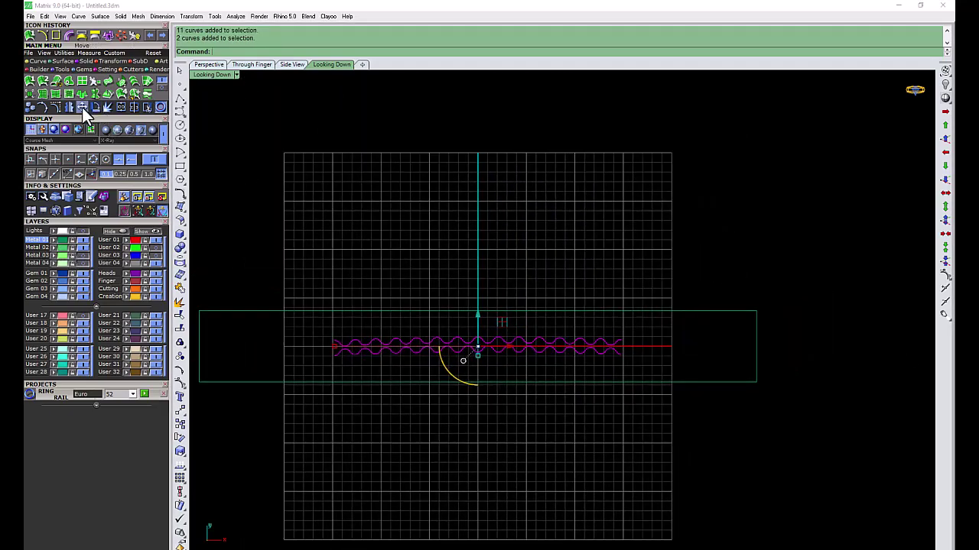
{"action": "left_click", "coordinate": [68, 108]}
{"action": "left_click", "coordinate": [625, 348]}
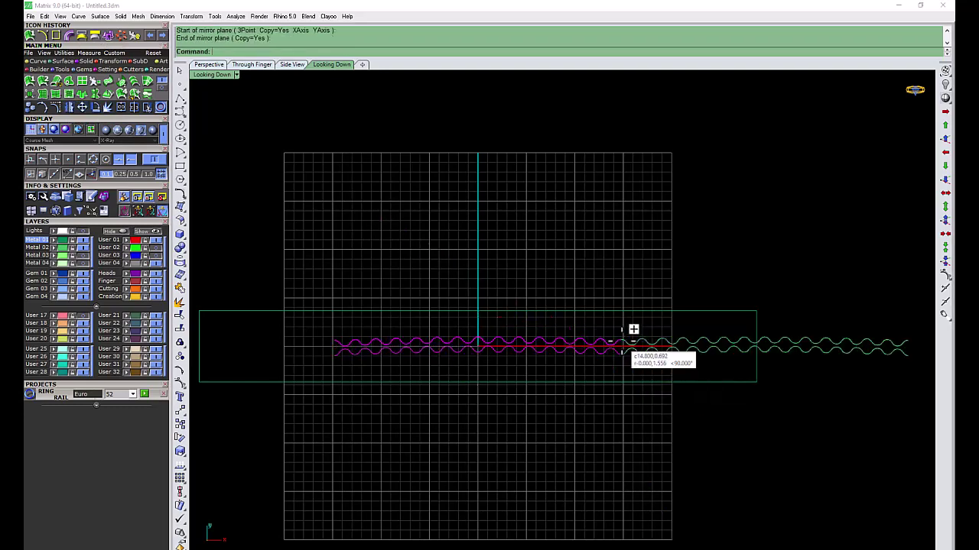
{"action": "left_click", "coordinate": [633, 330]}
{"action": "left_click_drag", "start_coordinate": [337, 344], "coordinate": [336, 341]}
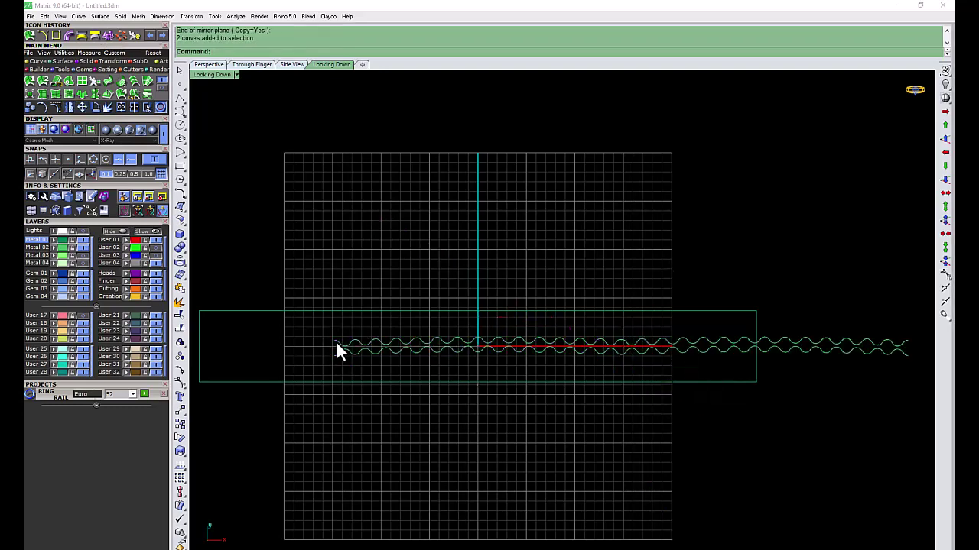
Center all helices on the origin and slide them along the rectangle
{"action": "left_click", "coordinate": [62, 250]}
{"action": "key", "text": "Return"}
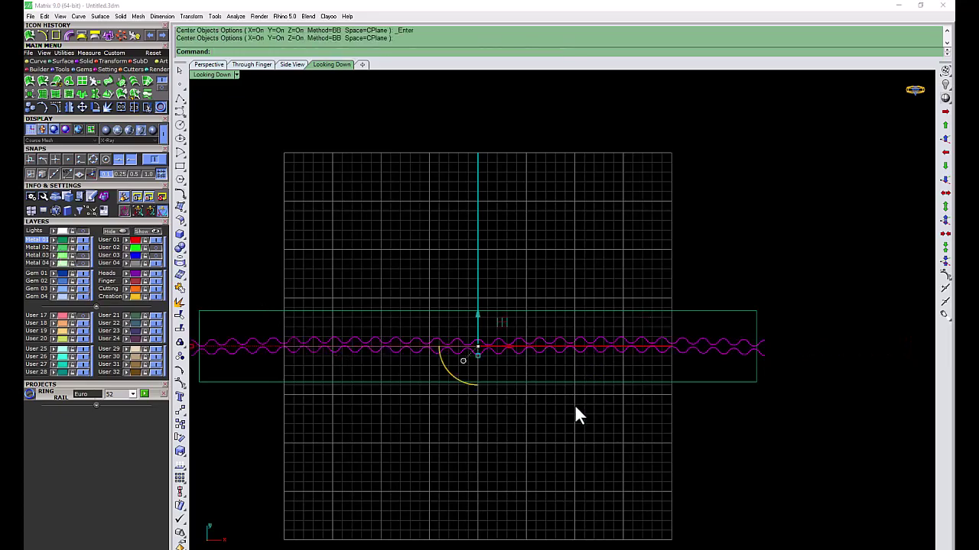
{"action": "left_click_drag", "start_coordinate": [522, 373], "coordinate": [226, 373]}
{"action": "scroll", "coordinate": [231, 373], "scroll_direction": "up", "scroll_amount": 5}
{"action": "scroll", "coordinate": [333, 451], "scroll_direction": "down", "scroll_amount": 5}
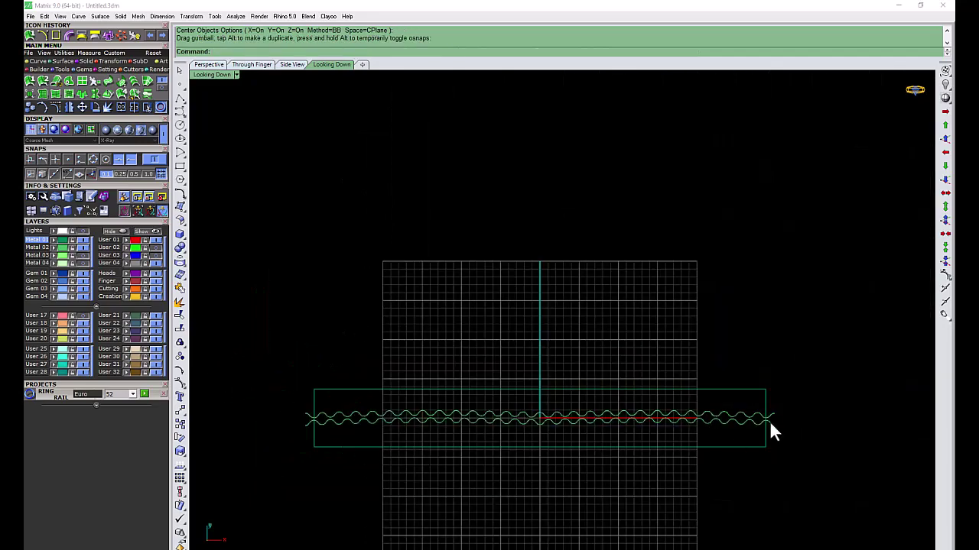
{"action": "left_click_drag", "start_coordinate": [900, 354], "coordinate": [299, 531]}
Trim both helix ends overhanging the rectangle
{"action": "left_click", "coordinate": [160, 107]}
{"action": "scroll", "coordinate": [769, 425], "scroll_direction": "up", "scroll_amount": 3}
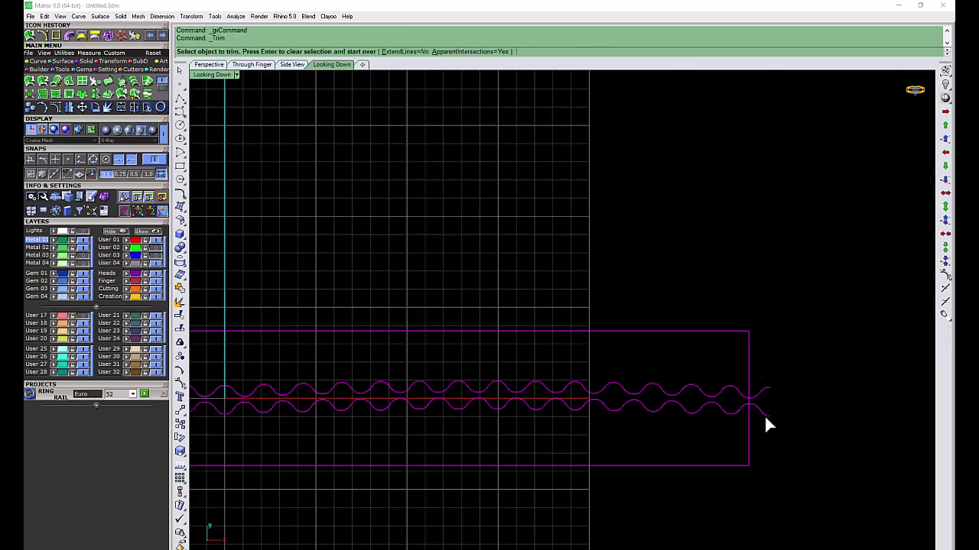
{"action": "left_click", "coordinate": [765, 417]}
{"action": "scroll", "coordinate": [765, 417], "scroll_direction": "down", "scroll_amount": 3}
{"action": "scroll", "coordinate": [358, 349], "scroll_direction": "up", "scroll_amount": 3}
{"action": "left_click", "coordinate": [384, 361]}
{"action": "scroll", "coordinate": [384, 363], "scroll_direction": "down", "scroll_amount": 3}
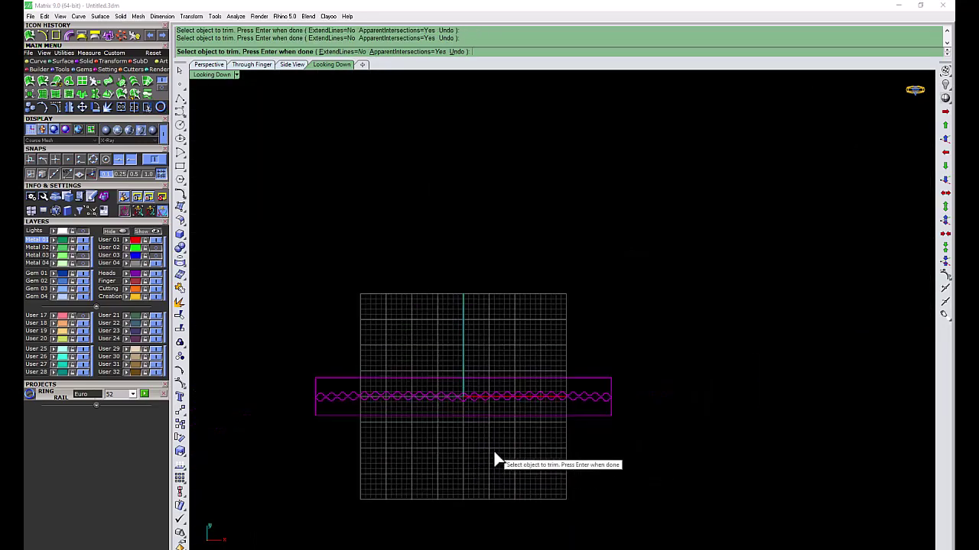
{"action": "key", "text": "Return"}
Copy the helix pair 1.8 units up, then undo the move
{"action": "scroll", "coordinate": [464, 370], "scroll_direction": "up", "scroll_amount": 2}
{"action": "scroll", "coordinate": [450, 384], "scroll_direction": "up", "scroll_amount": 2}
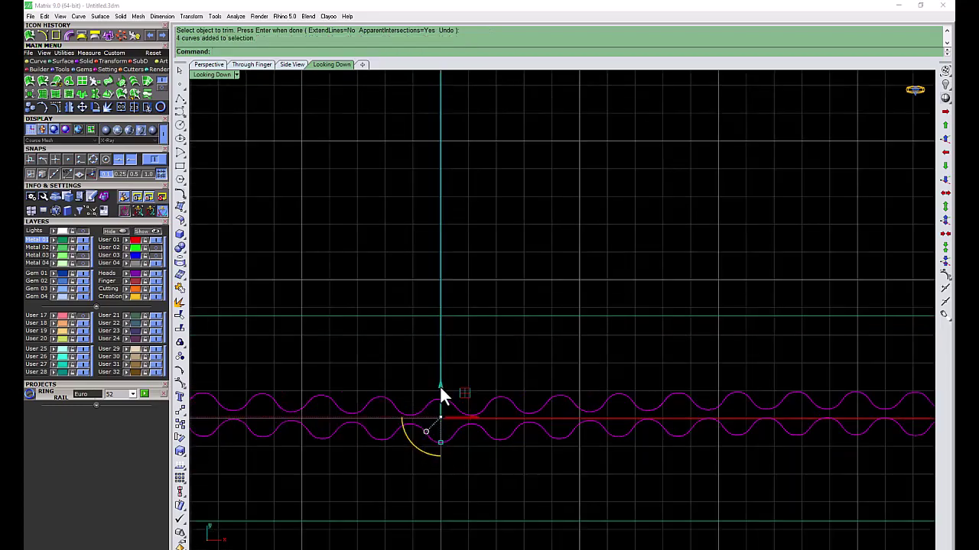
{"action": "left_click_drag", "start_coordinate": [439, 386], "coordinate": [444, 362]}
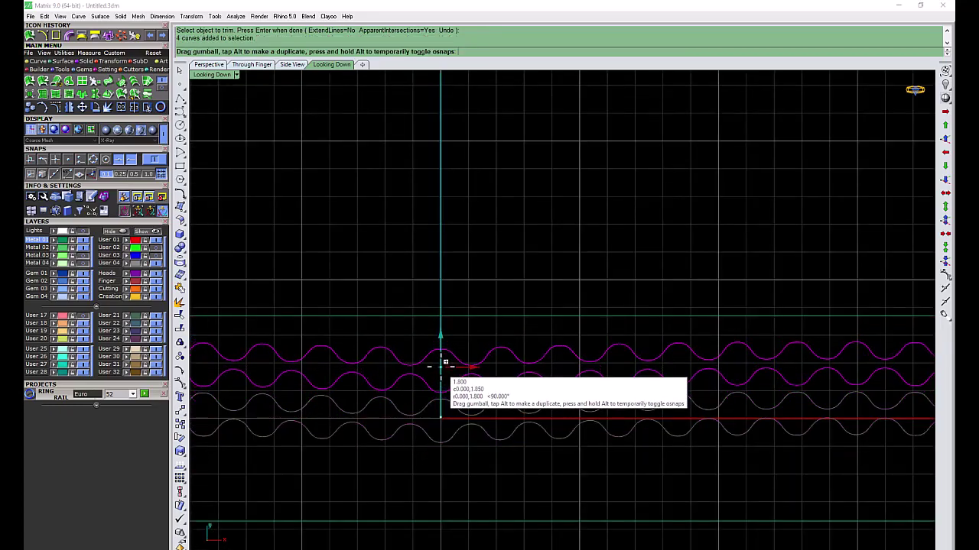
{"action": "key", "text": "Escape"}
{"action": "left_click_drag", "start_coordinate": [403, 339], "coordinate": [370, 453]}
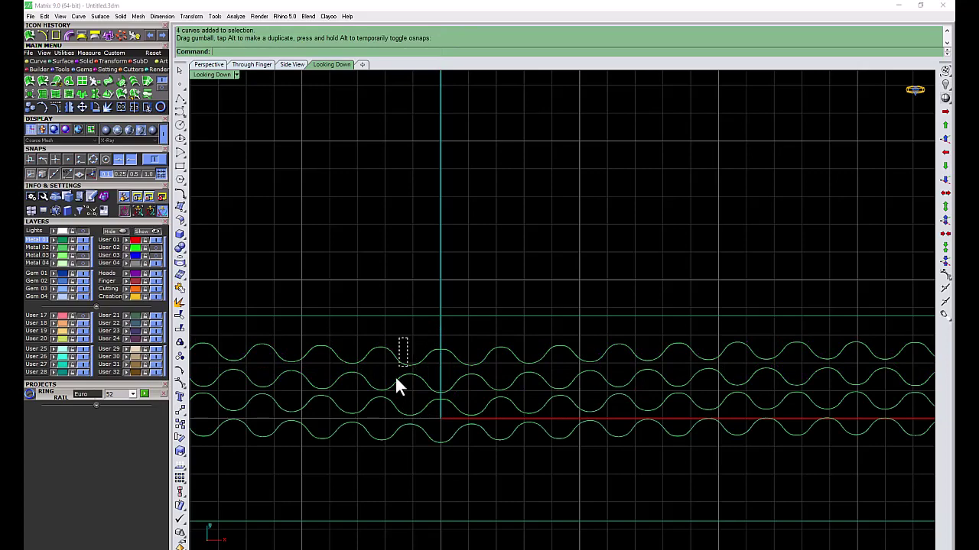
{"action": "left_click_drag", "start_coordinate": [527, 334], "coordinate": [467, 463]}
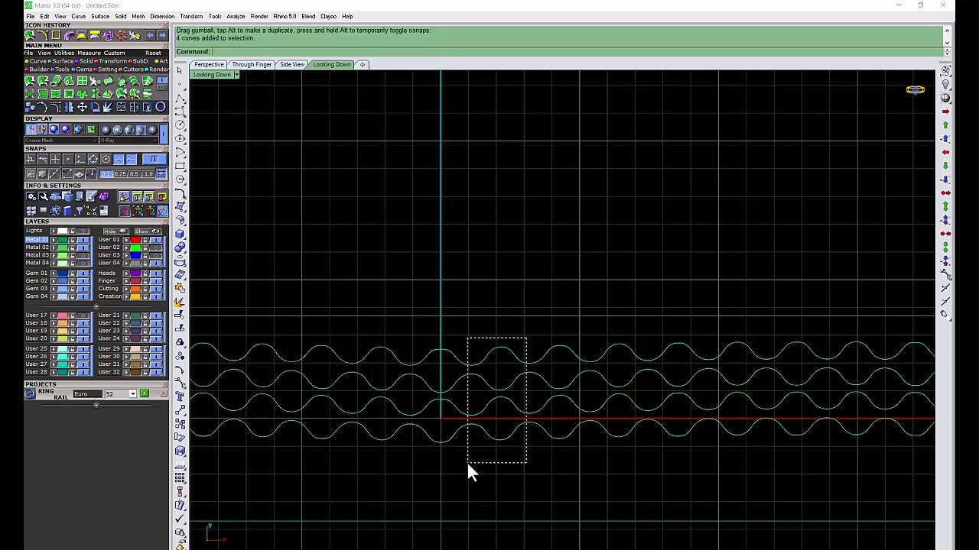
{"action": "key", "text": "ctrl+z"}
{"action": "scroll", "coordinate": [610, 392], "scroll_direction": "down", "scroll_amount": 5}
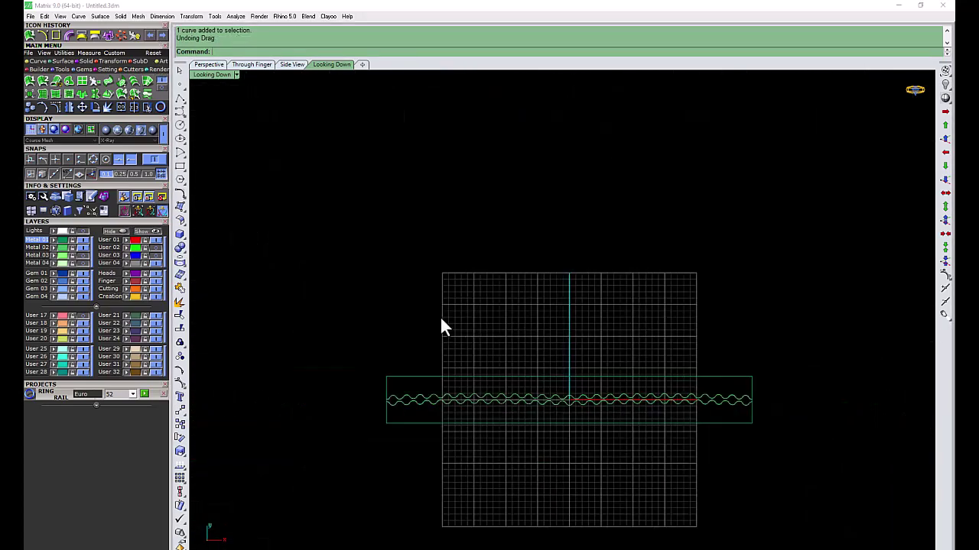
Join two matching curve halves into one open curve
{"action": "left_click", "coordinate": [123, 107]}
{"action": "left_click", "coordinate": [640, 400]}
{"action": "left_click", "coordinate": [559, 400]}
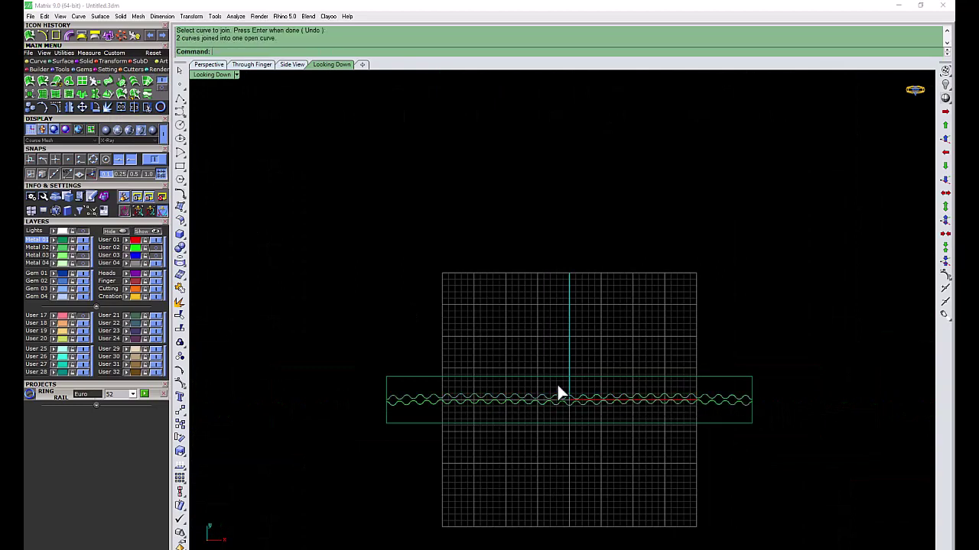
{"action": "right_click", "coordinate": [677, 411]}
{"action": "key", "text": "Return"}
Rebuild the two wavy curves and select both rebuilt curves
{"action": "left_click", "coordinate": [179, 109]}
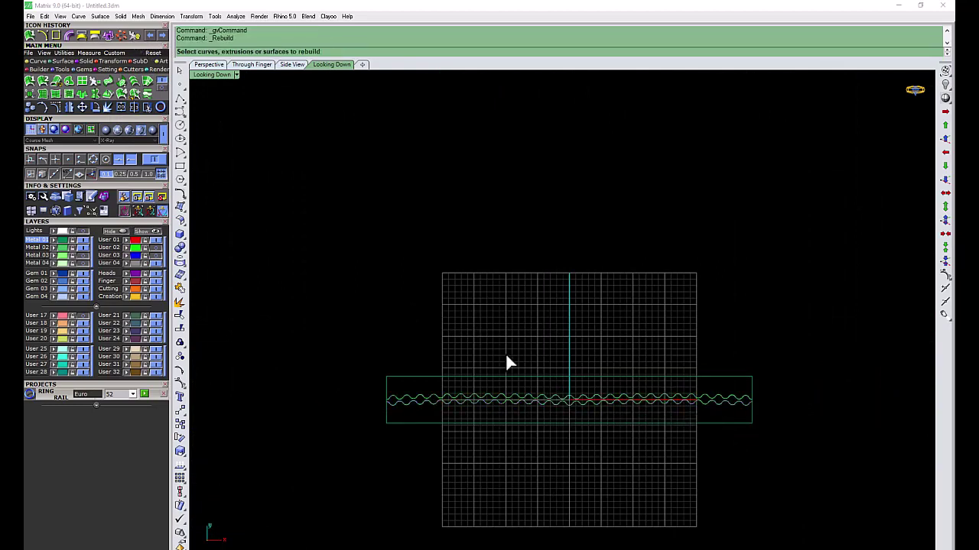
{"action": "left_click", "coordinate": [604, 399]}
{"action": "key", "text": "Return"}
{"action": "left_click", "coordinate": [528, 327]}
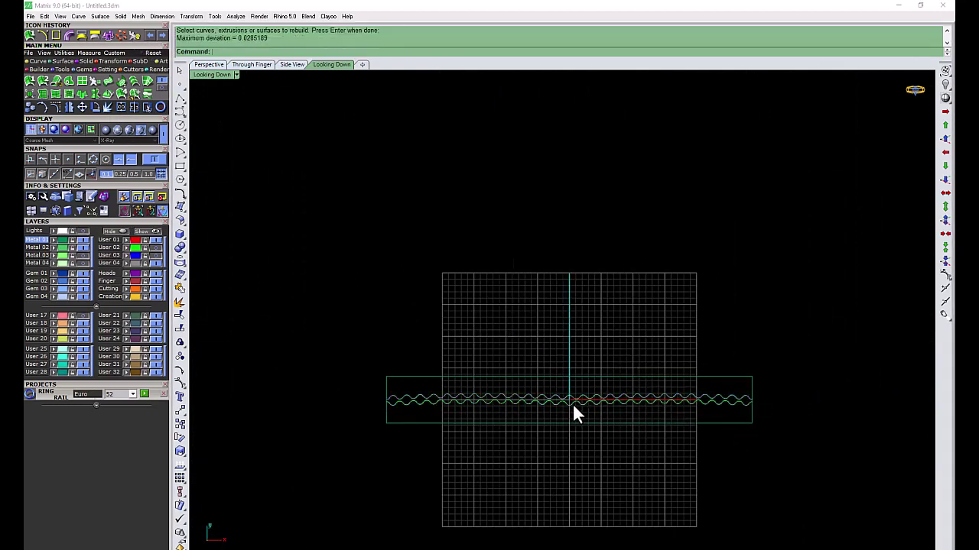
{"action": "left_click", "coordinate": [572, 403]}
{"action": "key", "text": "Return"}
{"action": "left_click", "coordinate": [528, 328]}
{"action": "left_click", "coordinate": [562, 401]}
Offset the wavy curves up 2.4 and down 3.8 units so they interlock
{"action": "scroll", "coordinate": [562, 401], "scroll_direction": "up", "scroll_amount": 2}
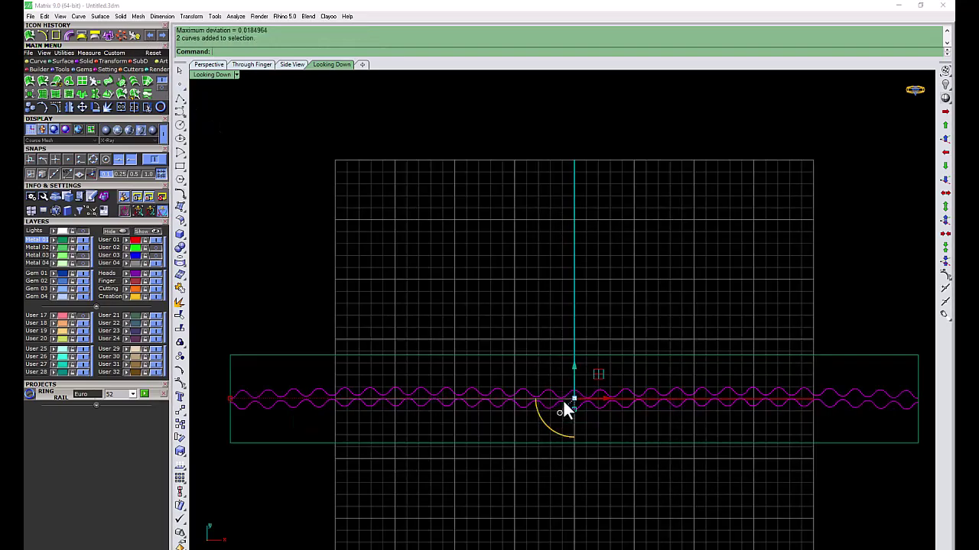
{"action": "scroll", "coordinate": [563, 401], "scroll_direction": "up", "scroll_amount": 1}
{"action": "left_click_drag", "start_coordinate": [576, 374], "coordinate": [575, 361]}
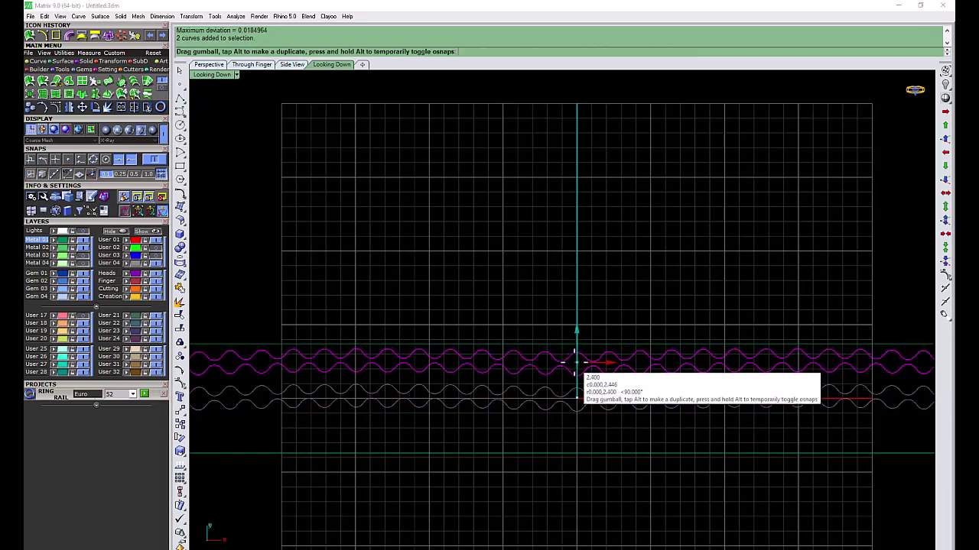
{"action": "left_click_drag", "start_coordinate": [575, 361], "coordinate": [575, 391]}
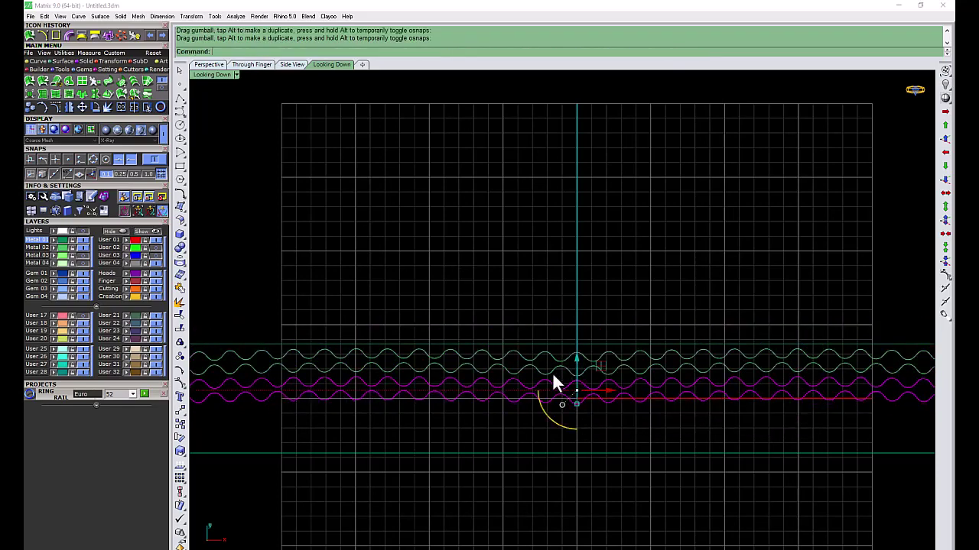
{"action": "left_click", "coordinate": [559, 364], "text": "shift"}
{"action": "left_click_drag", "start_coordinate": [576, 344], "coordinate": [577, 433]}
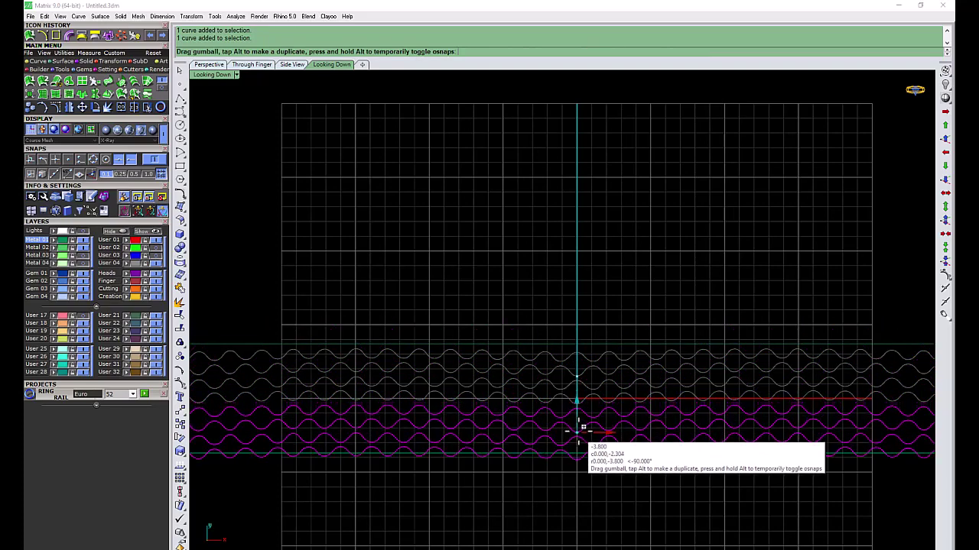
{"action": "left_click_drag", "start_coordinate": [581, 429], "coordinate": [578, 425]}
{"action": "key", "text": "Escape"}
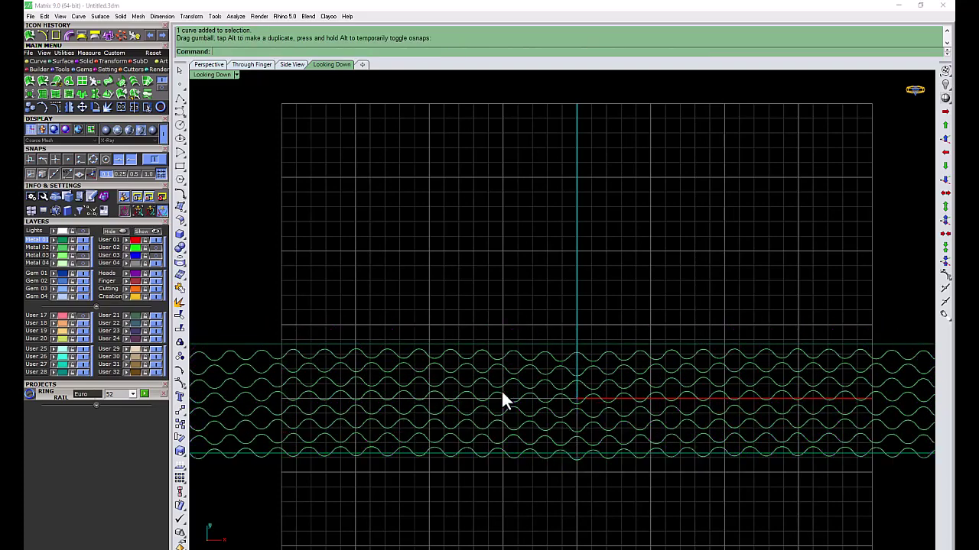
Select the bottom and stacked rows of wavy curves
{"action": "left_click", "coordinate": [500, 450]}
{"action": "left_click", "coordinate": [505, 417], "text": "shift"}
{"action": "left_click", "coordinate": [507, 398], "text": "shift"}
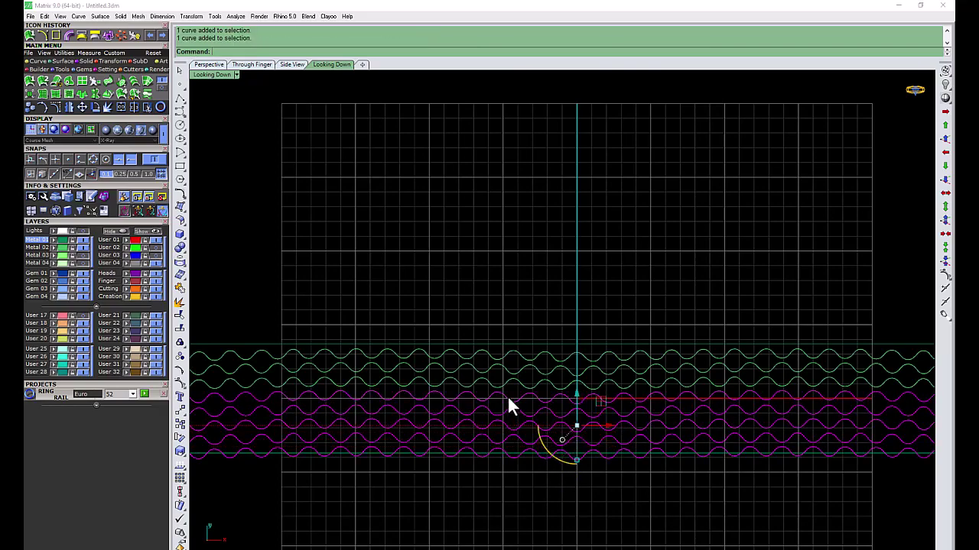
{"action": "left_click", "coordinate": [505, 382], "text": "shift"}
{"action": "left_click", "coordinate": [504, 367], "text": "shift"}
{"action": "left_click", "coordinate": [503, 355], "text": "shift"}
{"action": "right_click_drag", "start_coordinate": [533, 400], "coordinate": [559, 436]}
Nudge the selected wavy curves up 0.943 units to even the lattice
{"action": "scroll", "coordinate": [561, 438], "scroll_direction": "up", "scroll_amount": 3}
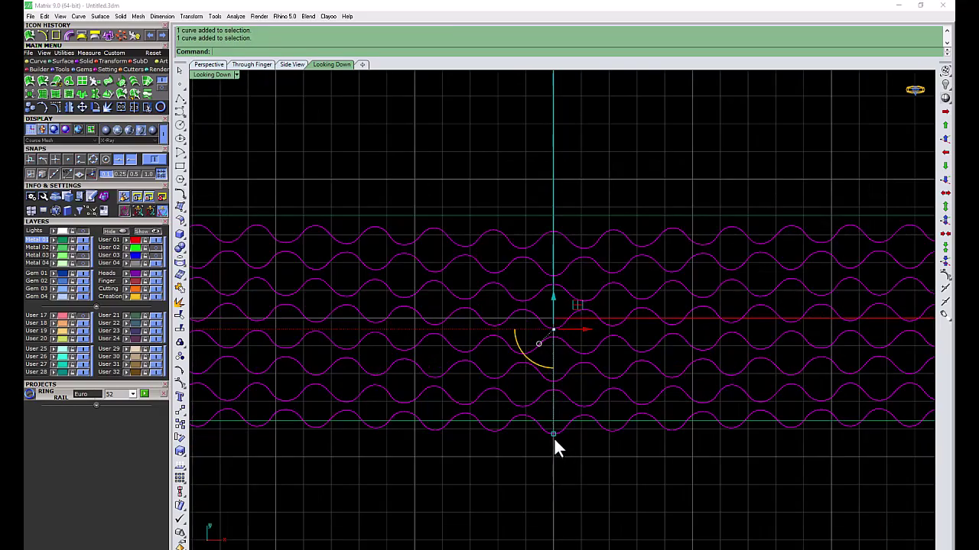
{"action": "left_click_drag", "start_coordinate": [554, 437], "coordinate": [553, 422]}
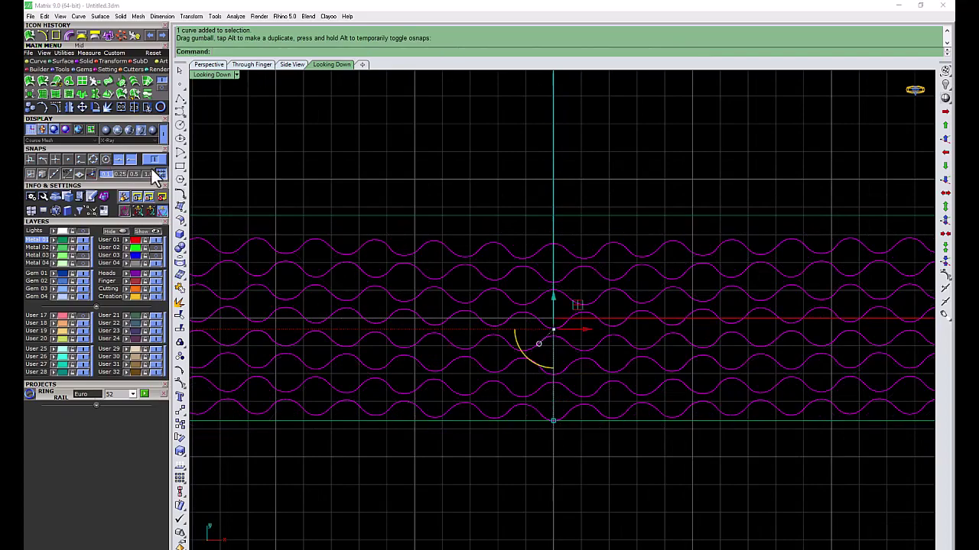
{"action": "left_click_drag", "start_coordinate": [552, 299], "coordinate": [554, 417]}
{"action": "key", "text": "Escape"}
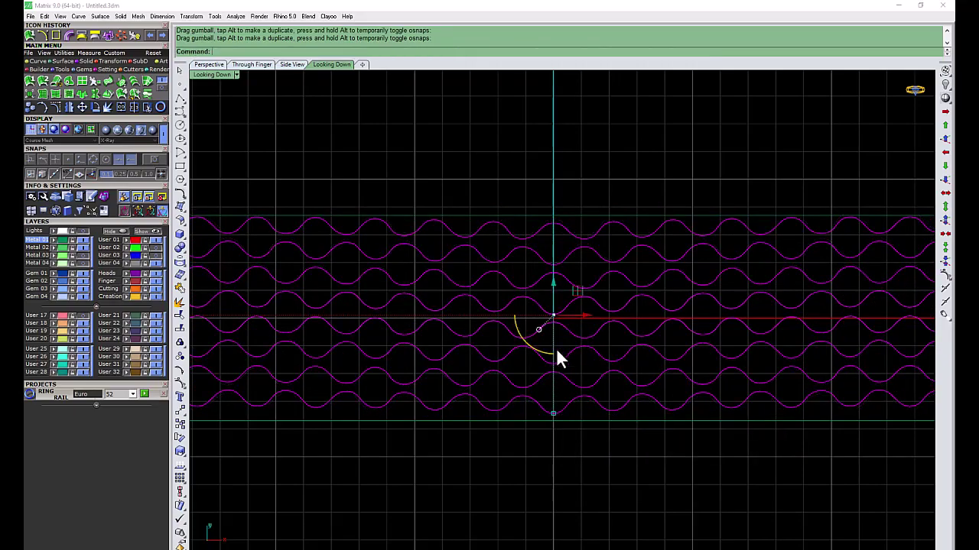
{"action": "mouse_move", "coordinate": [552, 311]}
{"action": "left_mouse_down"}
{"action": "mouse_move", "coordinate": [552, 280]}
{"action": "mouse_move", "coordinate": [552, 304]}
{"action": "left_mouse_up"}
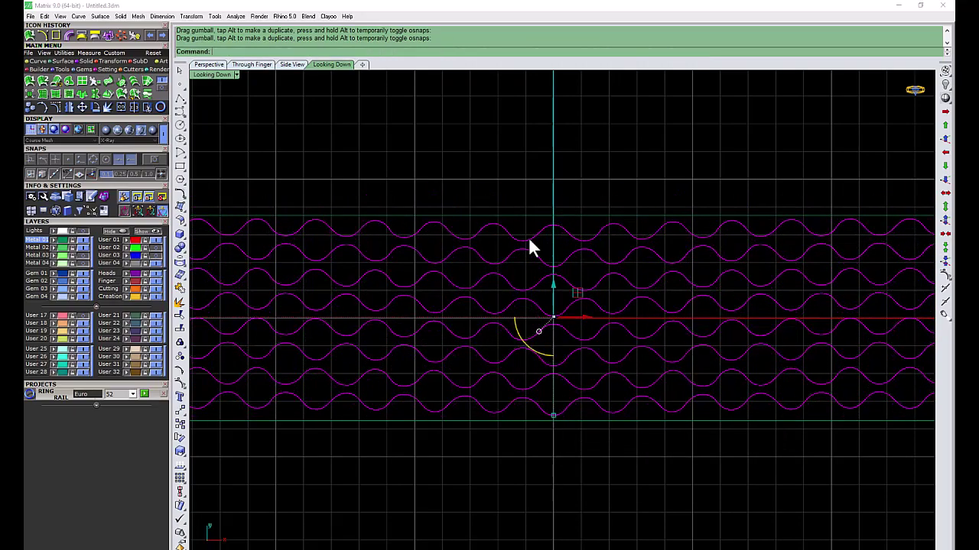
{"action": "scroll", "coordinate": [527, 337], "scroll_direction": "down", "scroll_amount": 5}
{"action": "key", "text": "Escape"}
{"action": "scroll", "coordinate": [716, 253], "scroll_direction": "down", "scroll_amount": 2}
Move all nine wavy curves 6 units up above the ring grid
{"action": "key", "text": "ctrl+a"}
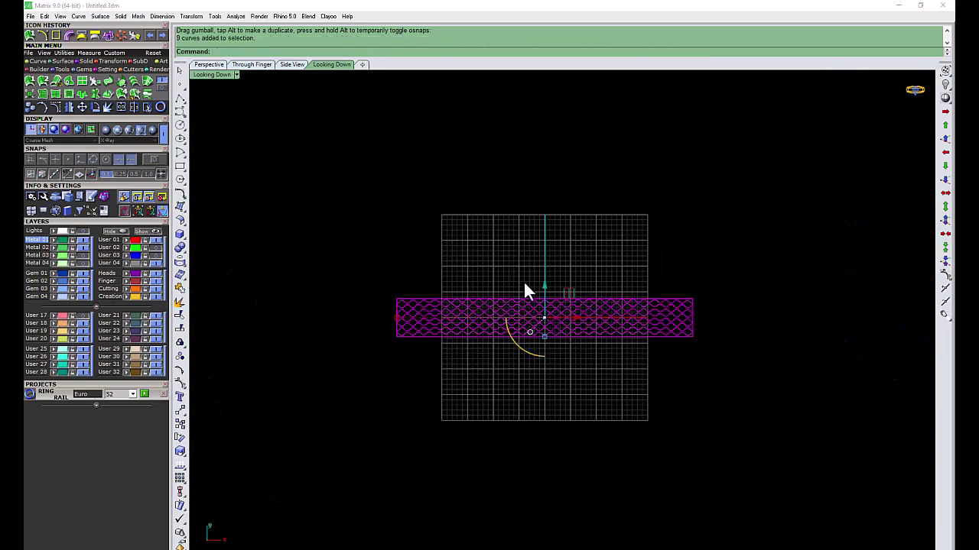
{"action": "type", "text": "6"}
{"action": "key", "text": "Return"}
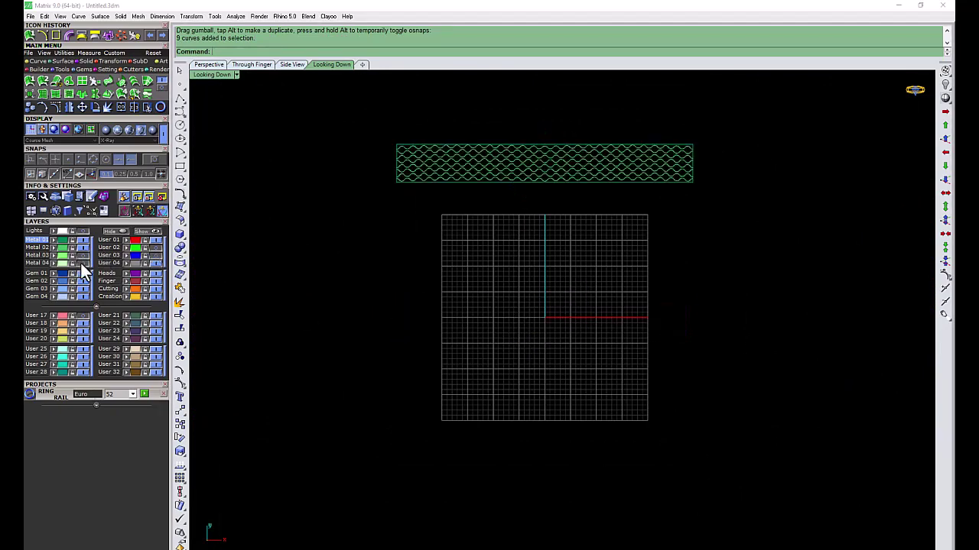
Flow the flat wavy curve strip onto the ring surface
{"action": "left_click", "coordinate": [514, 175]}
{"action": "key", "text": "Return"}
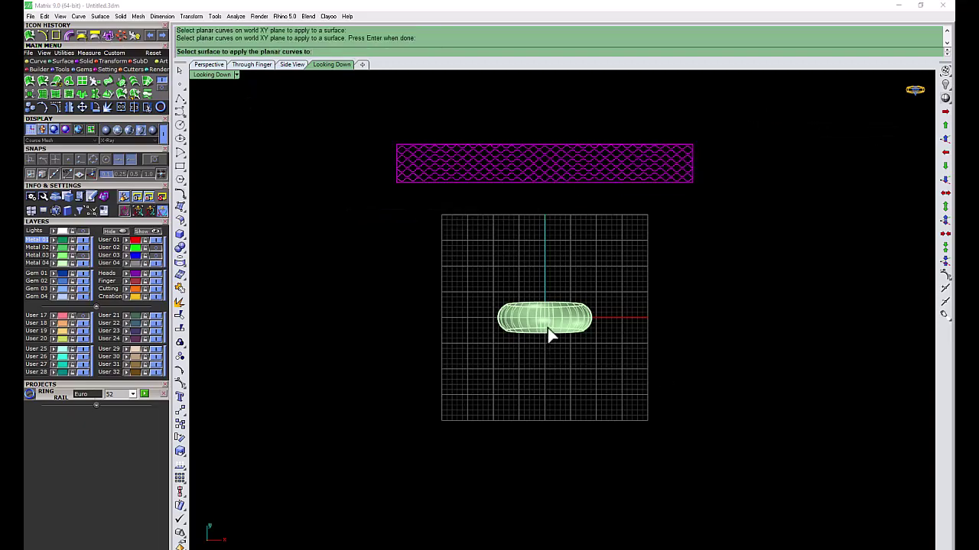
{"action": "left_click", "coordinate": [551, 334]}
{"action": "left_click", "coordinate": [209, 65]}
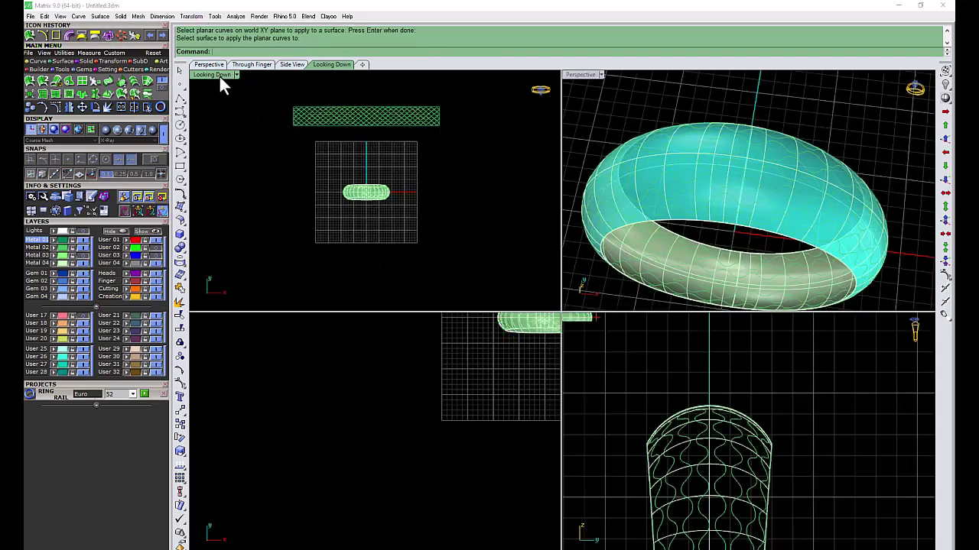
Maximise the Perspective view and hide the ring to inspect the wrapped curves
{"action": "double_click", "coordinate": [581, 74]}
{"action": "scroll", "coordinate": [529, 252], "scroll_direction": "up", "scroll_amount": 5}
{"action": "scroll", "coordinate": [528, 251], "scroll_direction": "up", "scroll_amount": 1}
{"action": "scroll", "coordinate": [535, 260], "scroll_direction": "up", "scroll_amount": 3}
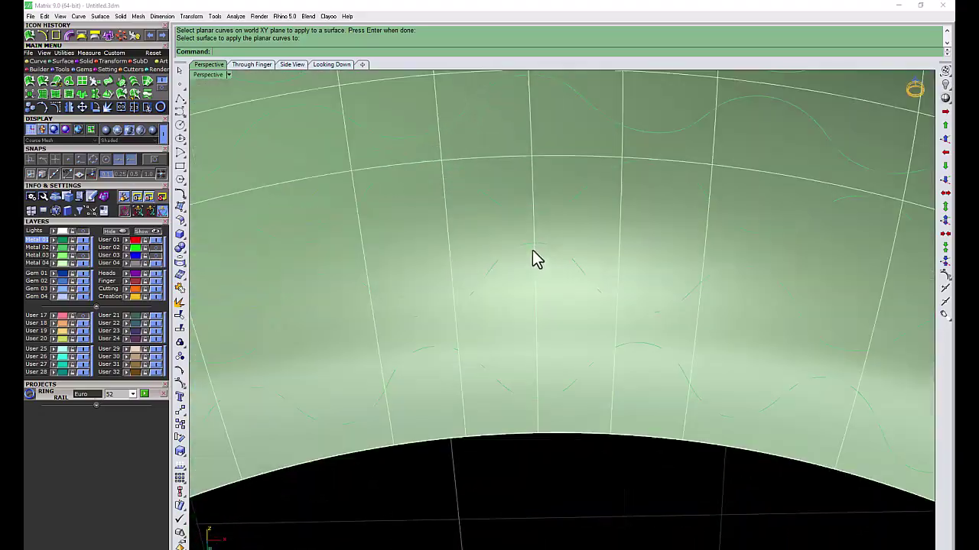
{"action": "scroll", "coordinate": [535, 260], "scroll_direction": "down", "scroll_amount": 10}
{"action": "left_click", "coordinate": [81, 263]}
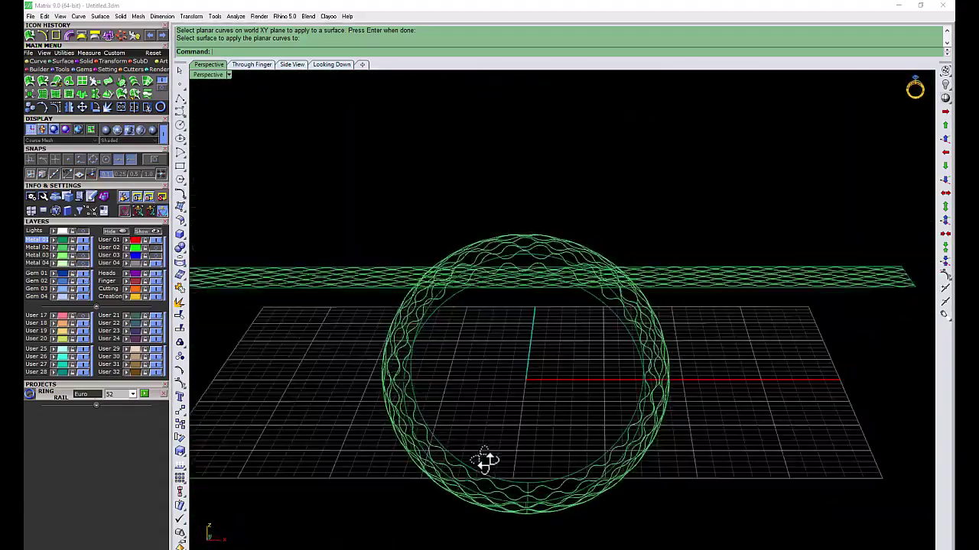
{"action": "right_click_drag", "start_coordinate": [485, 459], "coordinate": [531, 317]}
{"action": "scroll", "coordinate": [530, 317], "scroll_direction": "up", "scroll_amount": 4}
Orbit to a top-down angle and pick out the rail ellipse and flat nine-curve strip
{"action": "left_click", "coordinate": [530, 273]}
{"action": "scroll", "coordinate": [528, 272], "scroll_direction": "down", "scroll_amount": 3}
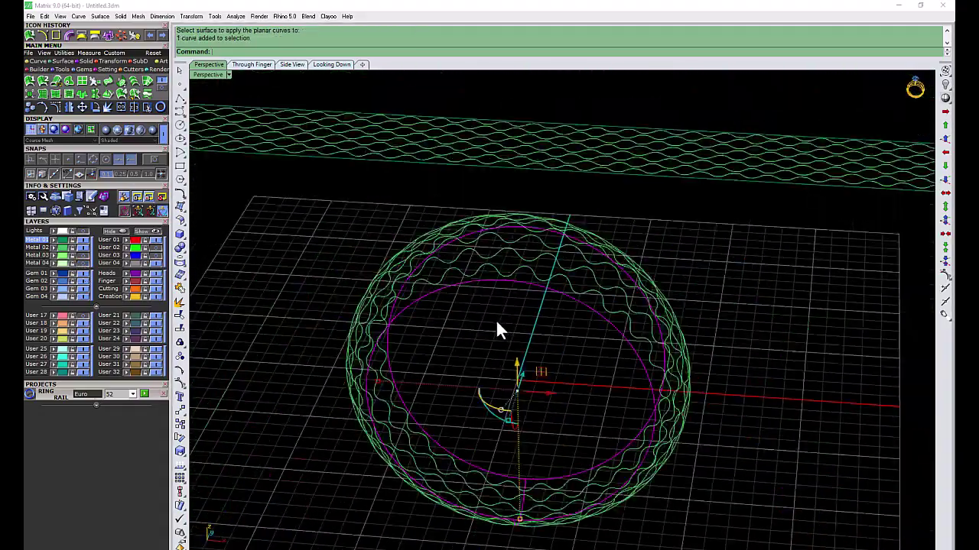
{"action": "scroll", "coordinate": [495, 319], "scroll_direction": "down", "scroll_amount": 3}
{"action": "scroll", "coordinate": [400, 303], "scroll_direction": "down", "scroll_amount": 3}
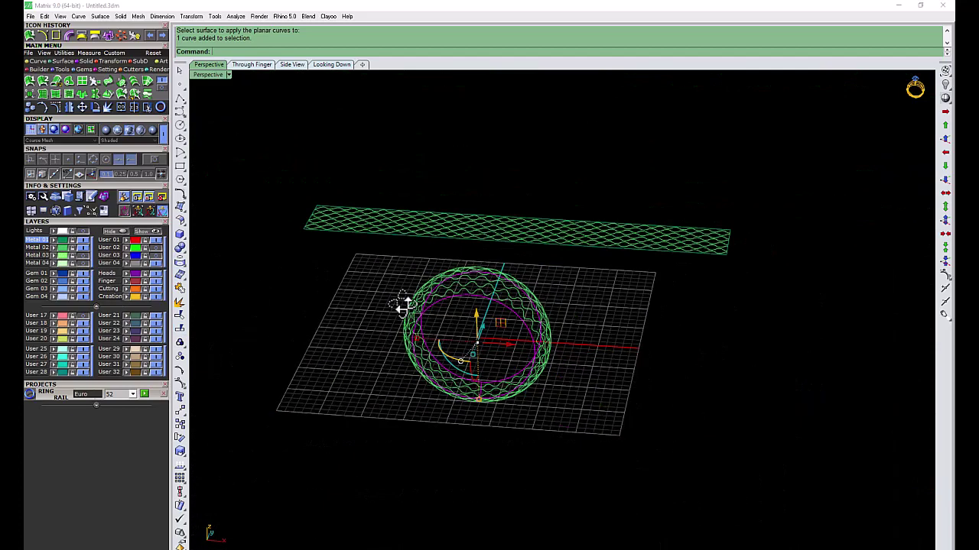
{"action": "right_click_drag", "start_coordinate": [400, 304], "coordinate": [382, 349]}
{"action": "left_click_drag", "start_coordinate": [608, 169], "coordinate": [269, 249]}
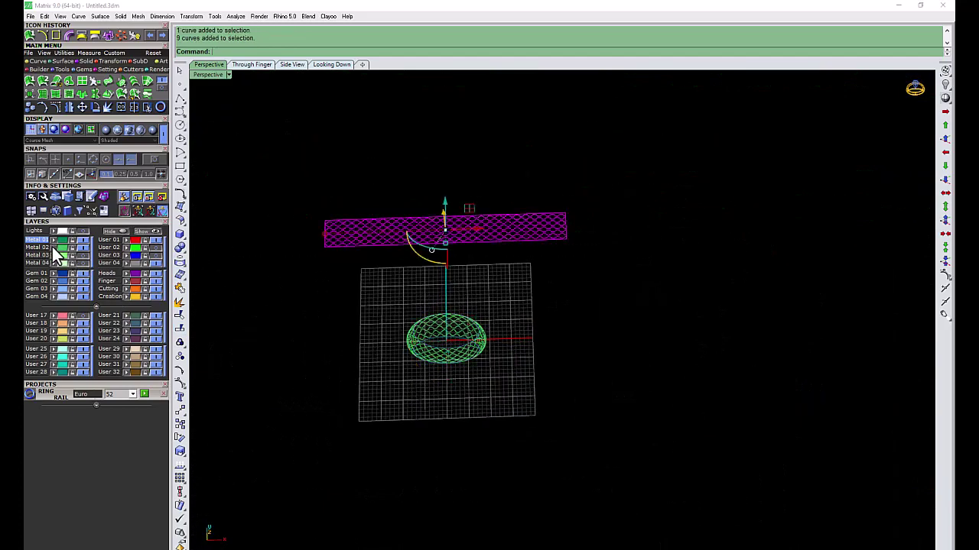
{"action": "left_click", "coordinate": [298, 267]}
Select the flat strip and rail ellipse, then hide the rail ellipse
{"action": "scroll", "coordinate": [447, 356], "scroll_direction": "up", "scroll_amount": 3}
{"action": "left_click", "coordinate": [450, 334]}
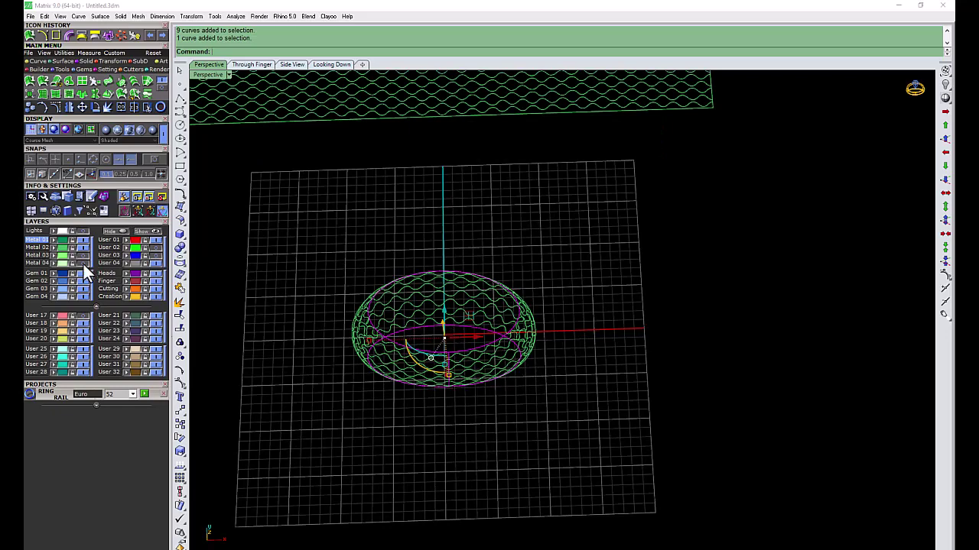
{"action": "left_click", "coordinate": [291, 260]}
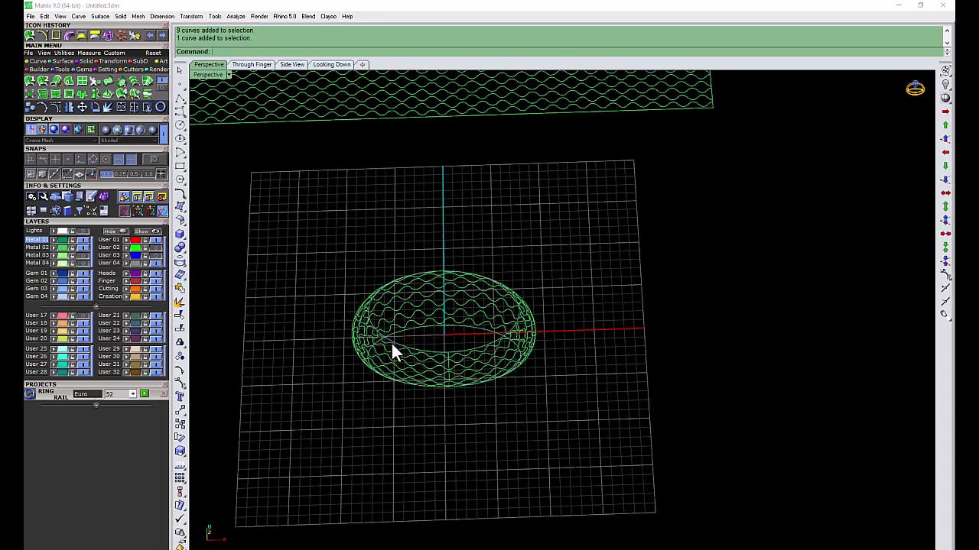
{"action": "scroll", "coordinate": [392, 344], "scroll_direction": "down", "scroll_amount": 3}
{"action": "left_click_drag", "start_coordinate": [680, 125], "coordinate": [430, 212]}
{"action": "scroll", "coordinate": [404, 341], "scroll_direction": "up", "scroll_amount": 5}
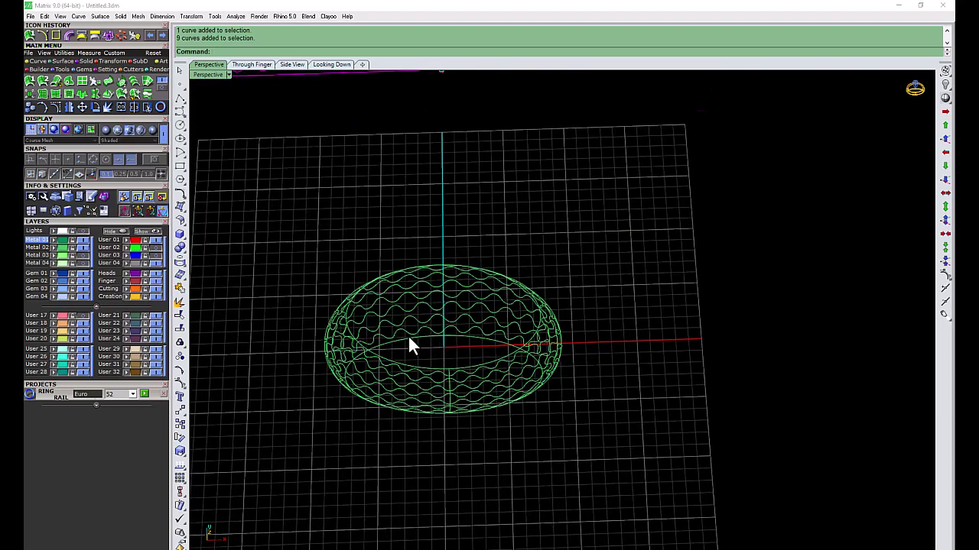
{"action": "left_click", "coordinate": [409, 345]}
{"action": "left_click", "coordinate": [85, 264]}
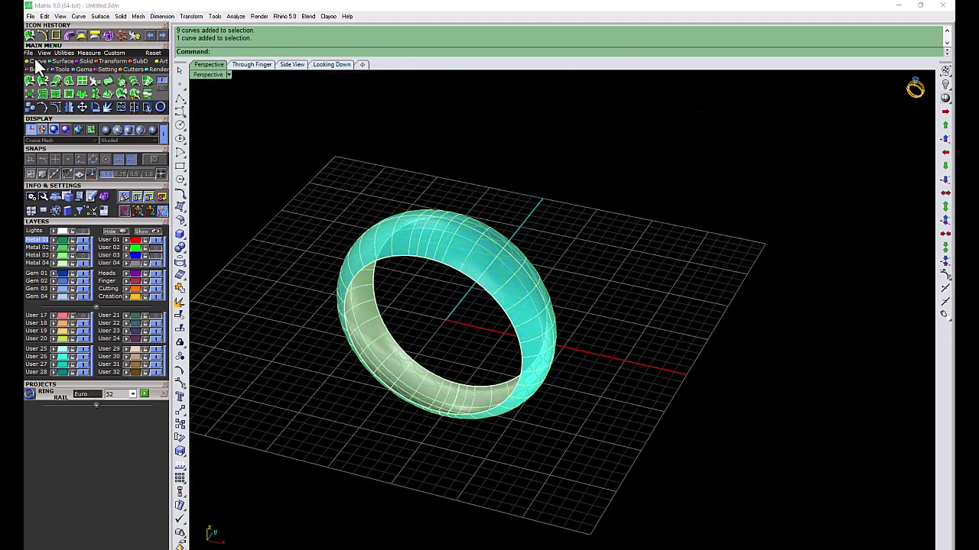
Duplicate the ring's two inner edges as curves with DupEdge
{"action": "left_click", "coordinate": [34, 58]}
{"action": "left_click", "coordinate": [161, 93]}
{"action": "left_click", "coordinate": [396, 353]}
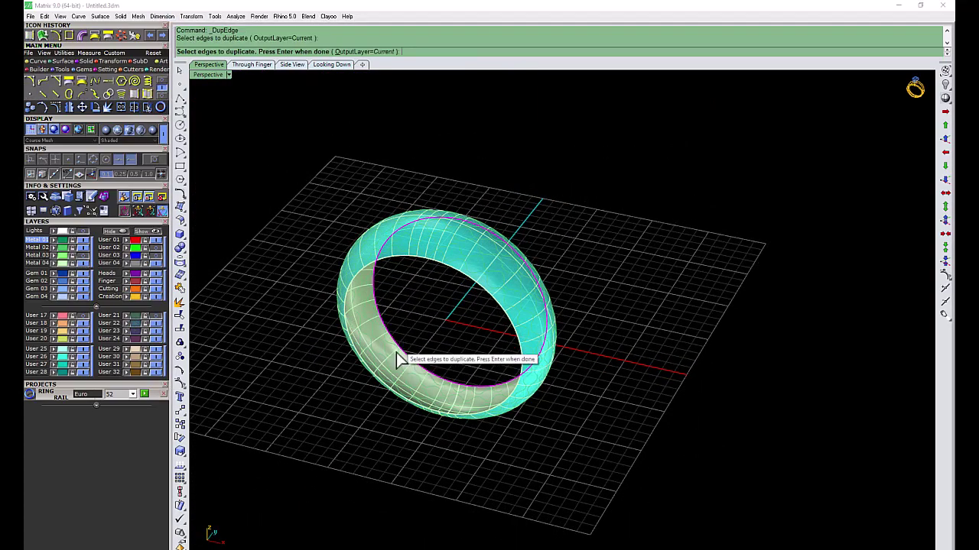
{"action": "left_click", "coordinate": [388, 388]}
{"action": "key", "text": "Return"}
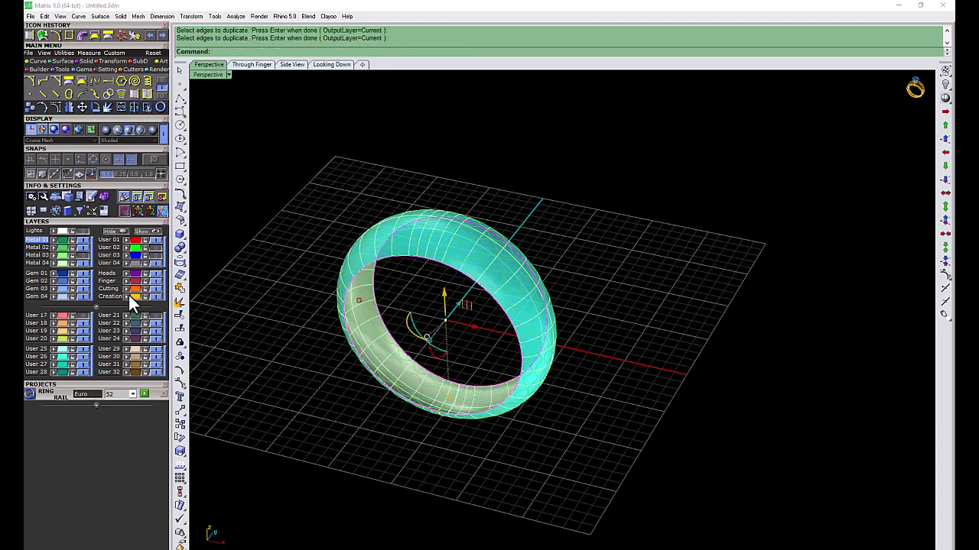
Hide the ring surface and copy the two edge curves in place
{"action": "left_click", "coordinate": [282, 264]}
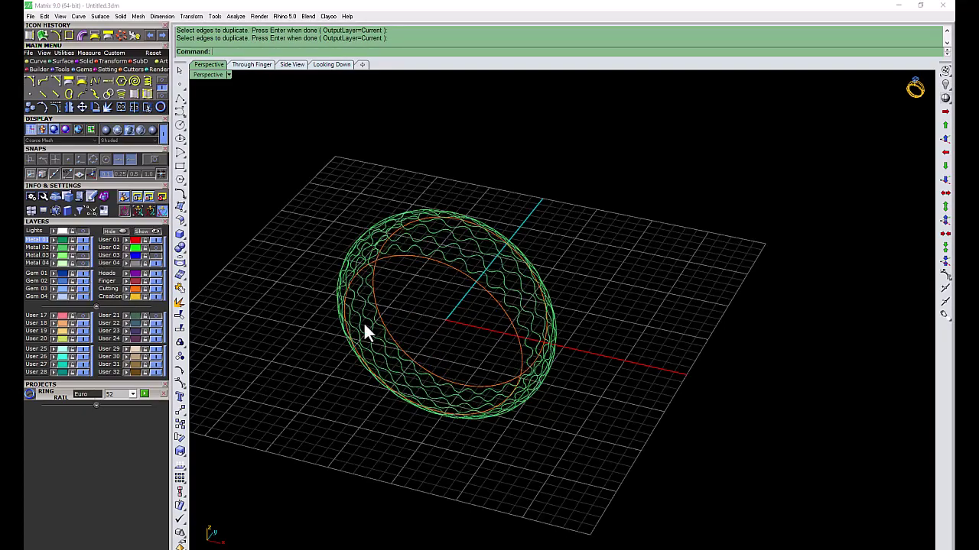
{"action": "right_click_drag", "start_coordinate": [437, 411], "coordinate": [489, 409]}
{"action": "scroll", "coordinate": [480, 427], "scroll_direction": "up", "scroll_amount": 5}
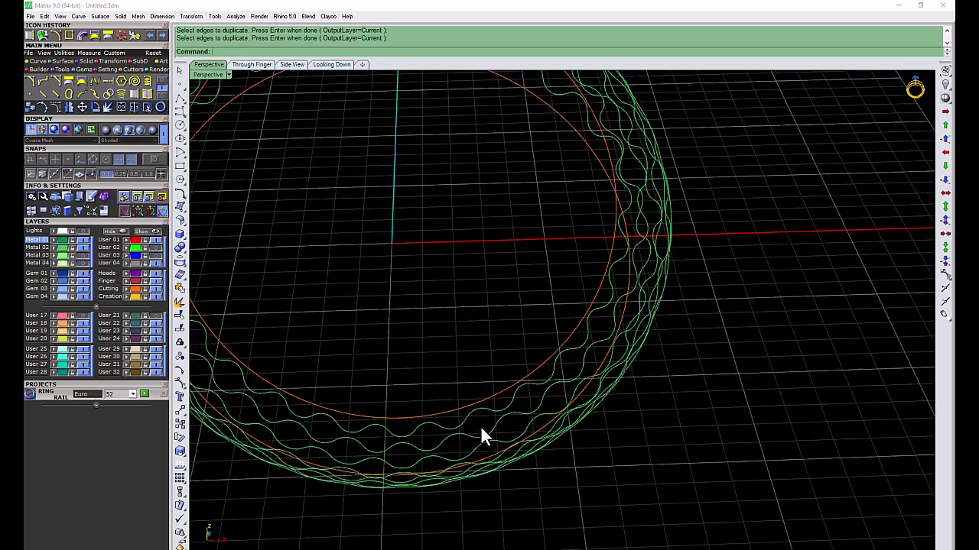
{"action": "scroll", "coordinate": [481, 429], "scroll_direction": "down", "scroll_amount": 3}
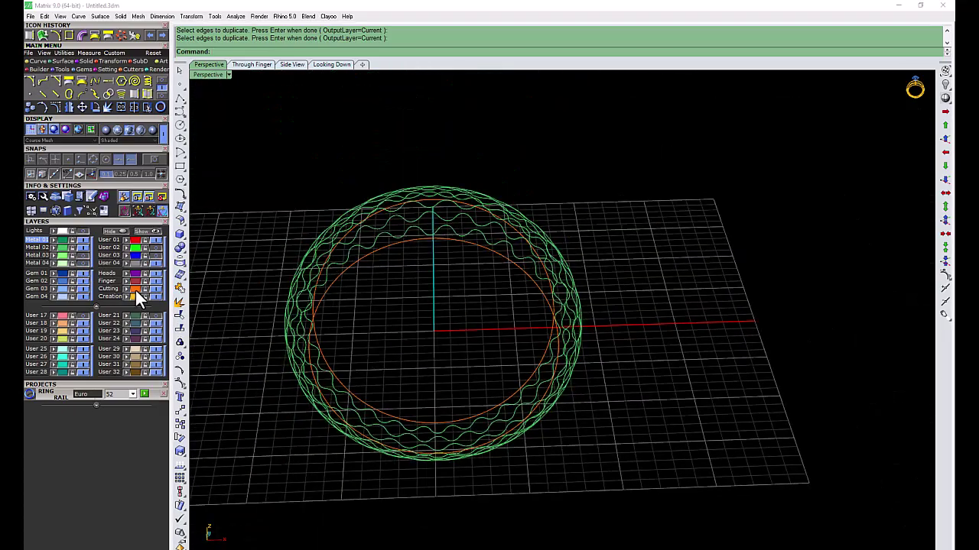
{"action": "left_click", "coordinate": [144, 319]}
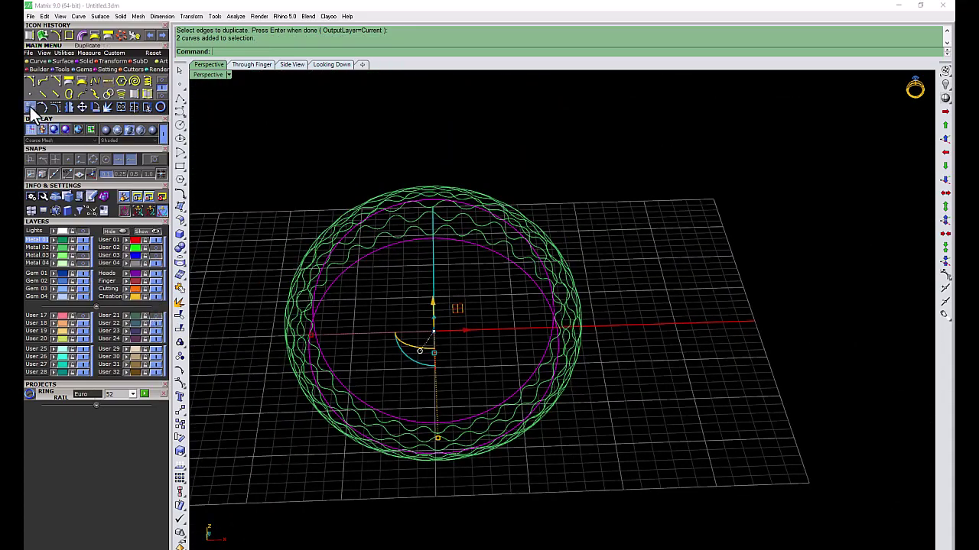
{"action": "key", "text": "Return"}
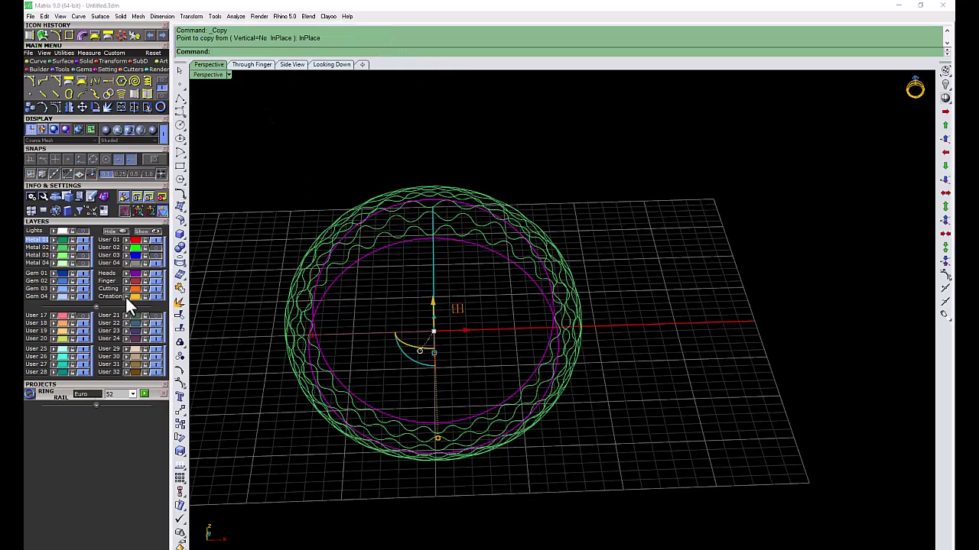
{"action": "left_click", "coordinate": [246, 333]}
{"action": "double_click", "coordinate": [208, 75]}
Draw an angled line from the ring centre and mirror it across Y into a V
{"action": "double_click", "coordinate": [215, 318]}
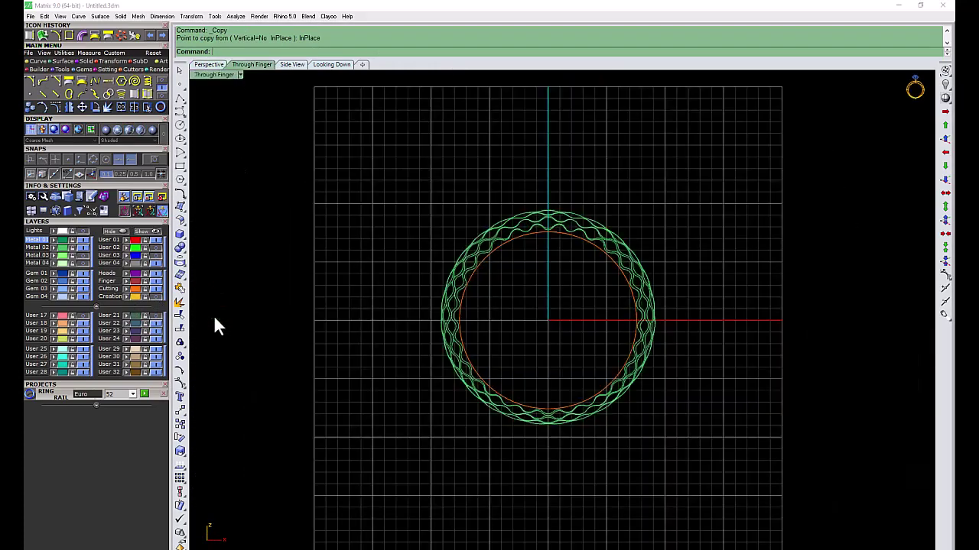
{"action": "left_click", "coordinate": [44, 82]}
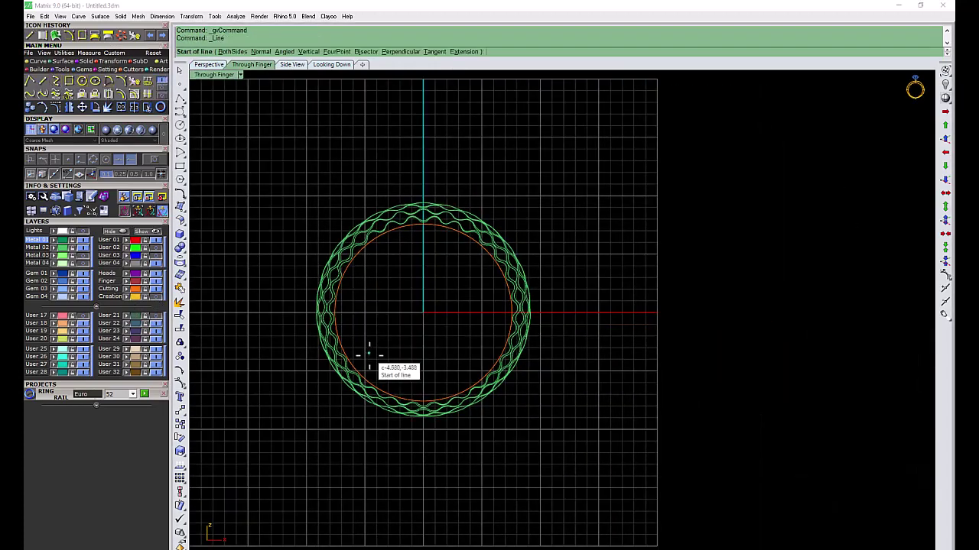
{"action": "left_click", "coordinate": [422, 311]}
{"action": "scroll", "coordinate": [460, 461], "scroll_direction": "up", "scroll_amount": 2}
{"action": "left_click", "coordinate": [468, 463]}
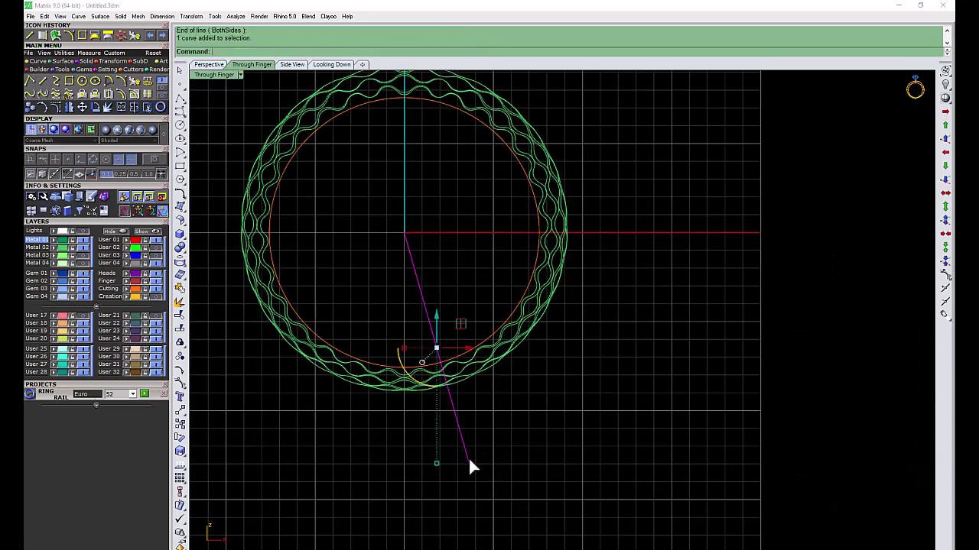
{"action": "type", "text": "y"}
{"action": "key", "text": "Return"}
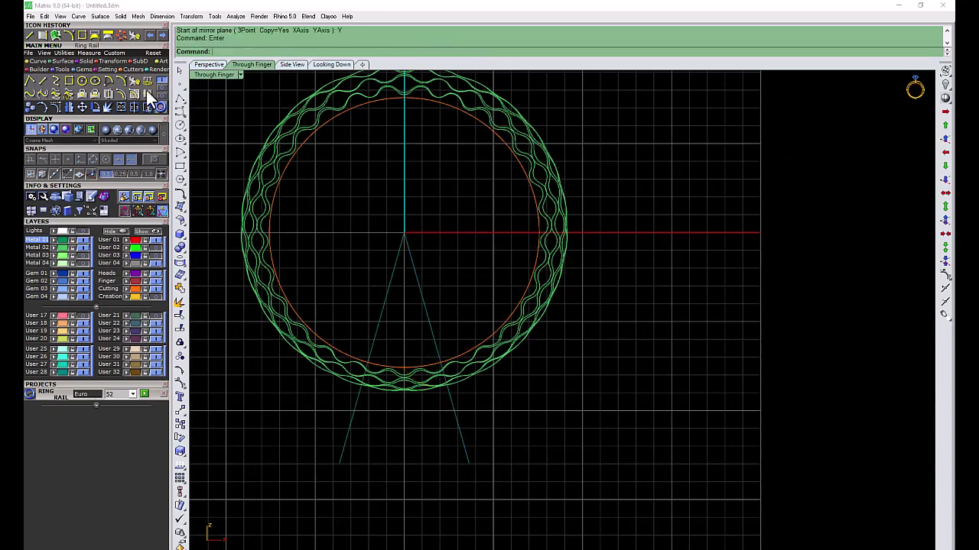
Trim the bottom arc of the wavy curves using the V lines as cutters
{"action": "left_click", "coordinate": [146, 90]}
{"action": "left_click_drag", "start_coordinate": [655, 225], "coordinate": [511, 275]}
{"action": "key", "text": "Return"}
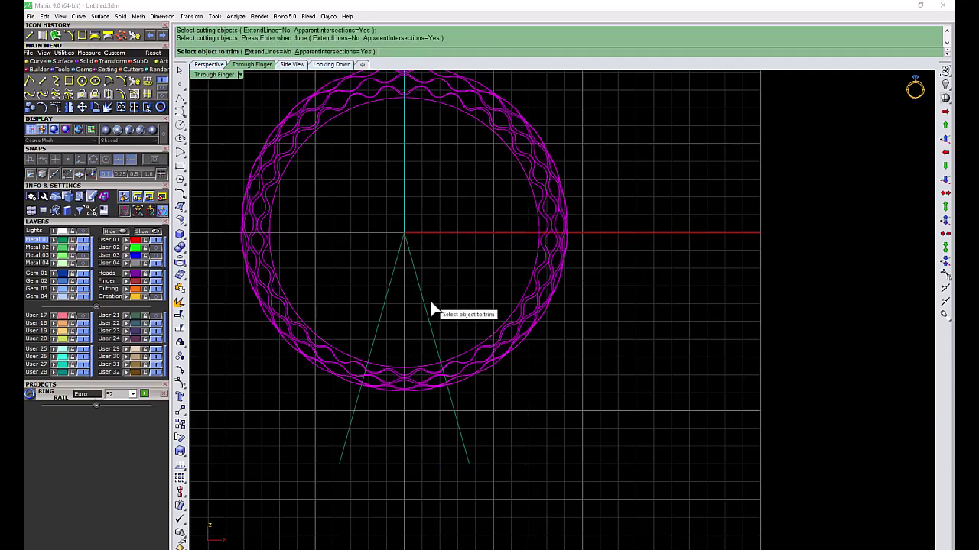
{"action": "left_click", "coordinate": [148, 36]}
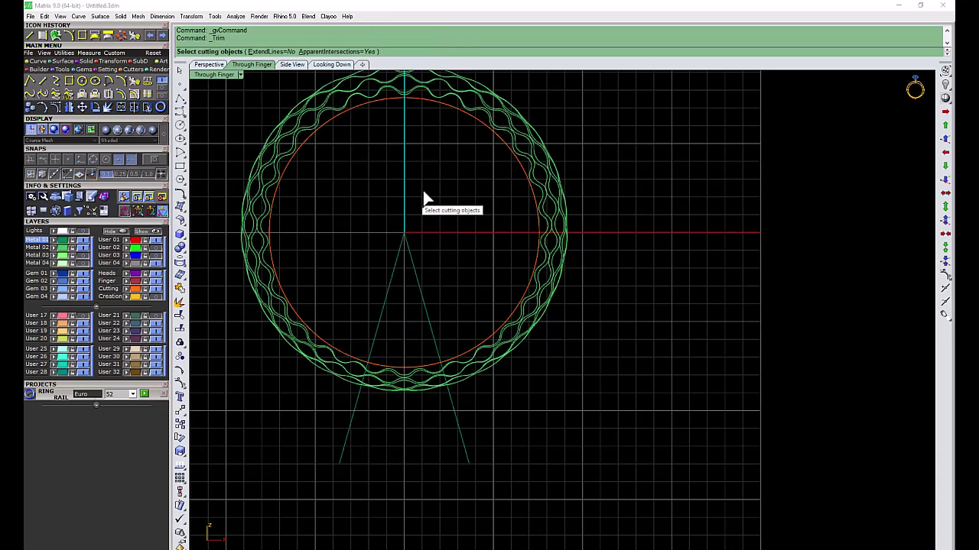
{"action": "left_click", "coordinate": [392, 277]}
{"action": "key", "text": "Return"}
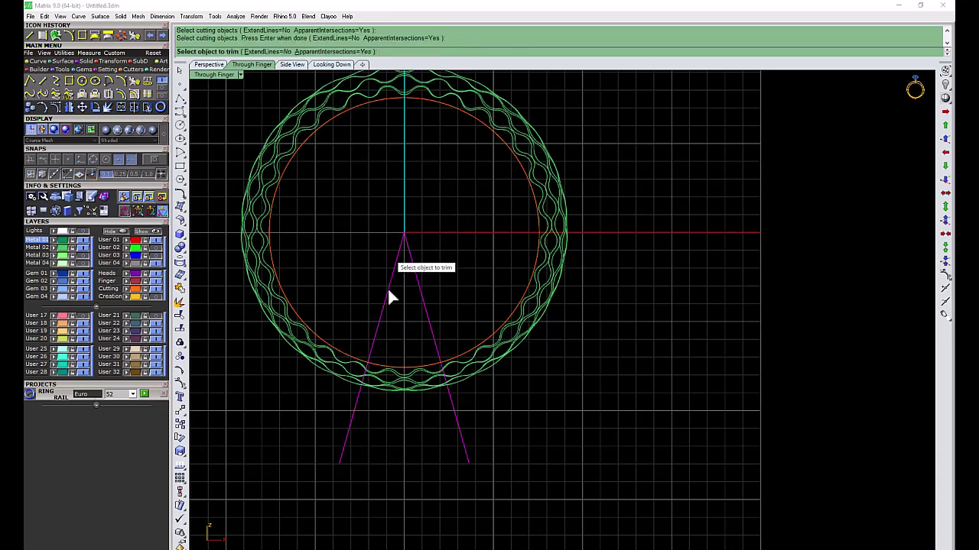
{"action": "left_click", "coordinate": [404, 380]}
{"action": "key", "text": "Return"}
Delete the V cutting lines and pick the ring surface
{"action": "left_click_drag", "start_coordinate": [442, 218], "coordinate": [372, 281]}
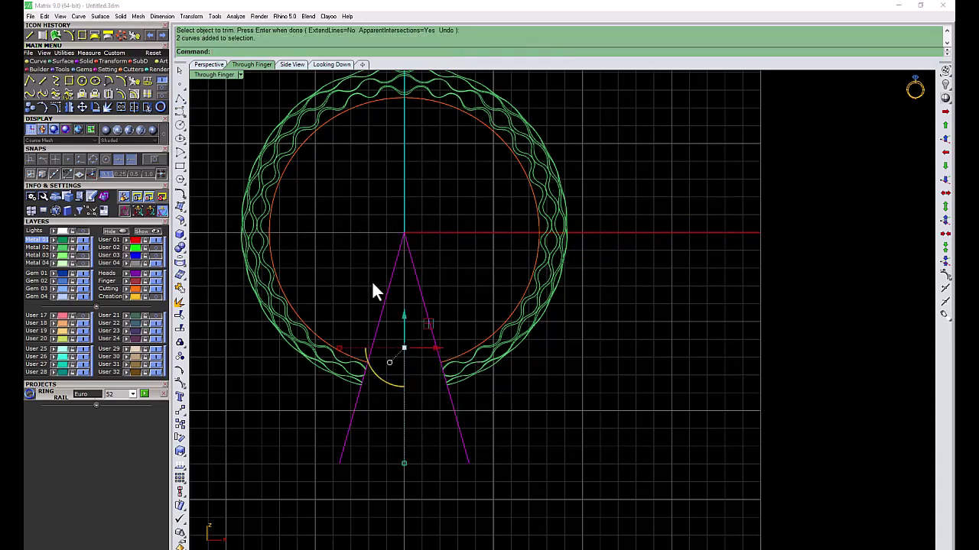
{"action": "key", "text": "Delete"}
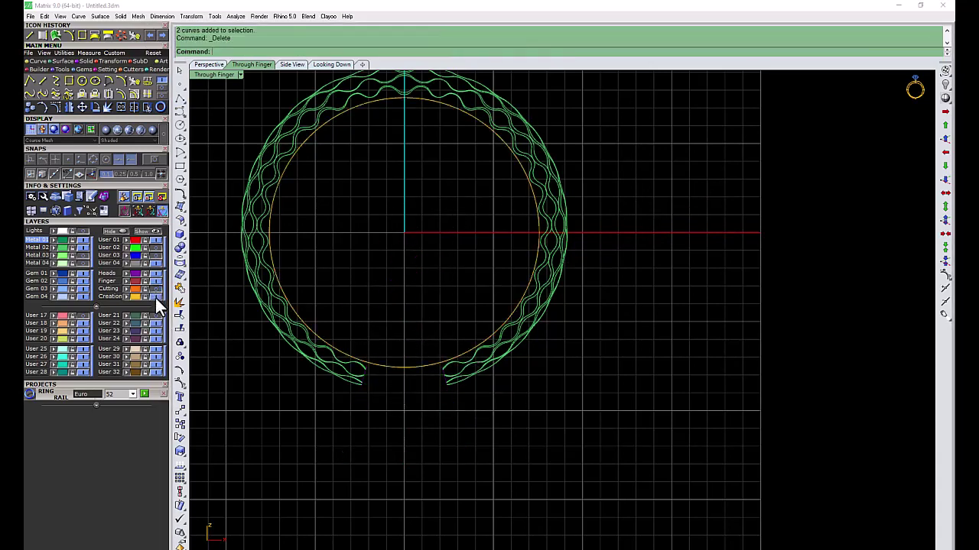
{"action": "left_click", "coordinate": [406, 380]}
Copy the ring surface in place, undoing a mistaken first copy and deletion
{"action": "left_click", "coordinate": [430, 407]}
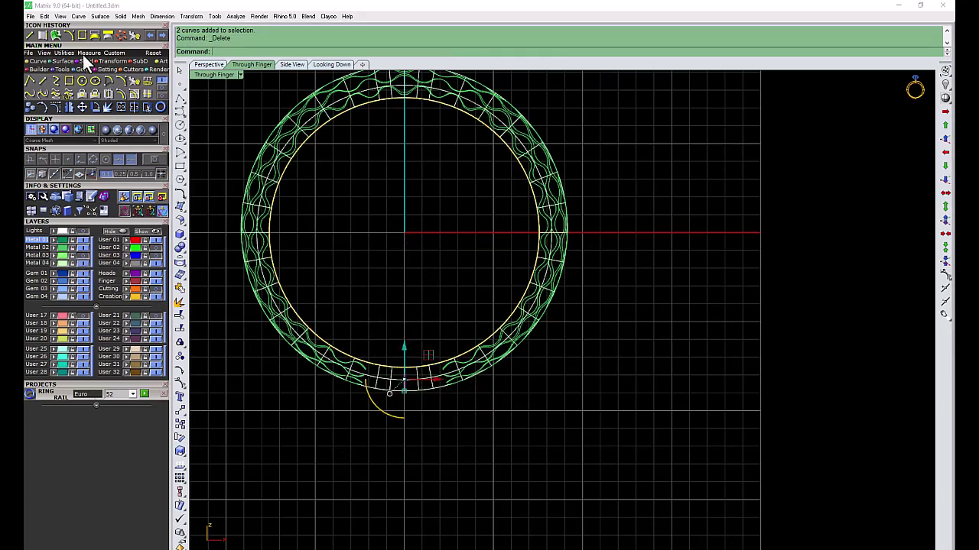
{"action": "left_click", "coordinate": [31, 108]}
{"action": "left_click", "coordinate": [294, 52]}
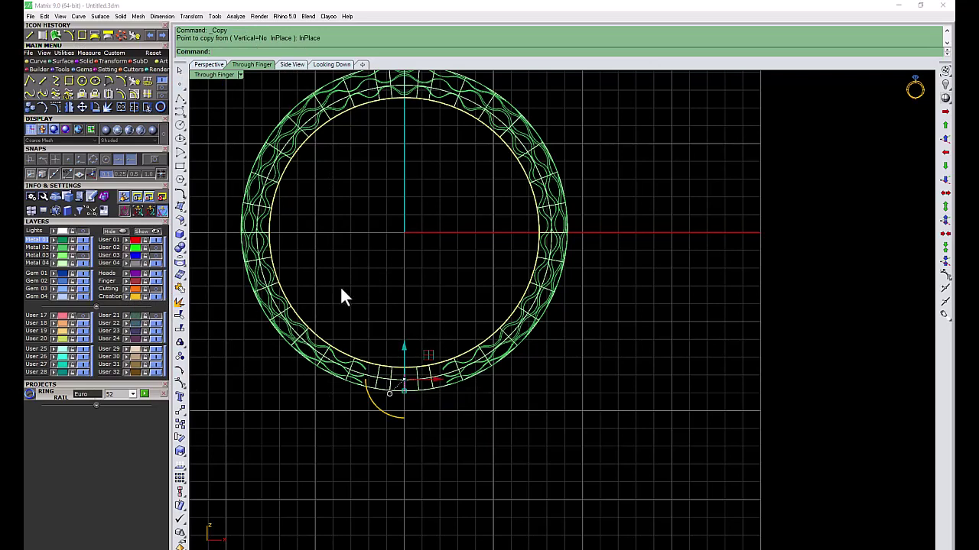
{"action": "key", "text": "Delete"}
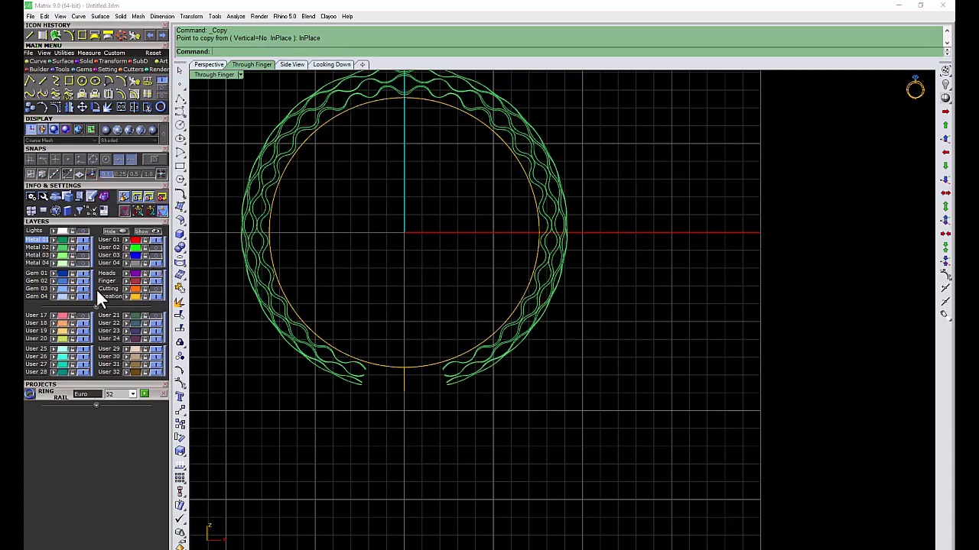
{"action": "left_click", "coordinate": [82, 260]}
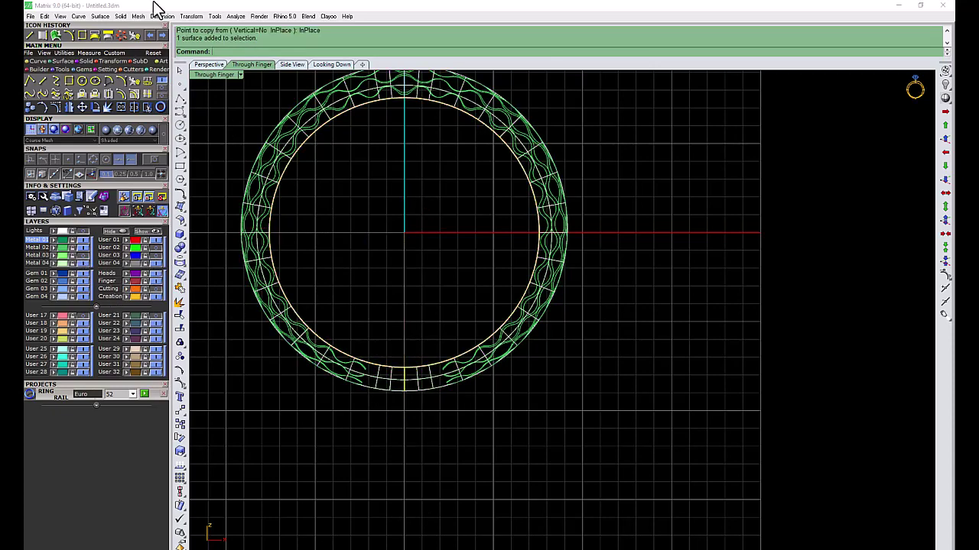
{"action": "left_click", "coordinate": [150, 35]}
{"action": "left_click", "coordinate": [150, 35]}
{"action": "key", "text": "Escape"}
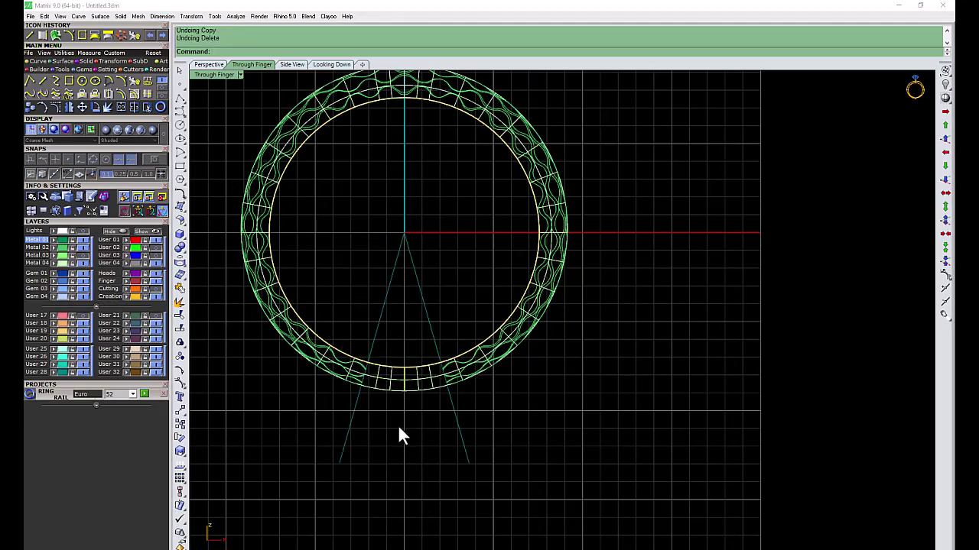
{"action": "left_click", "coordinate": [430, 389]}
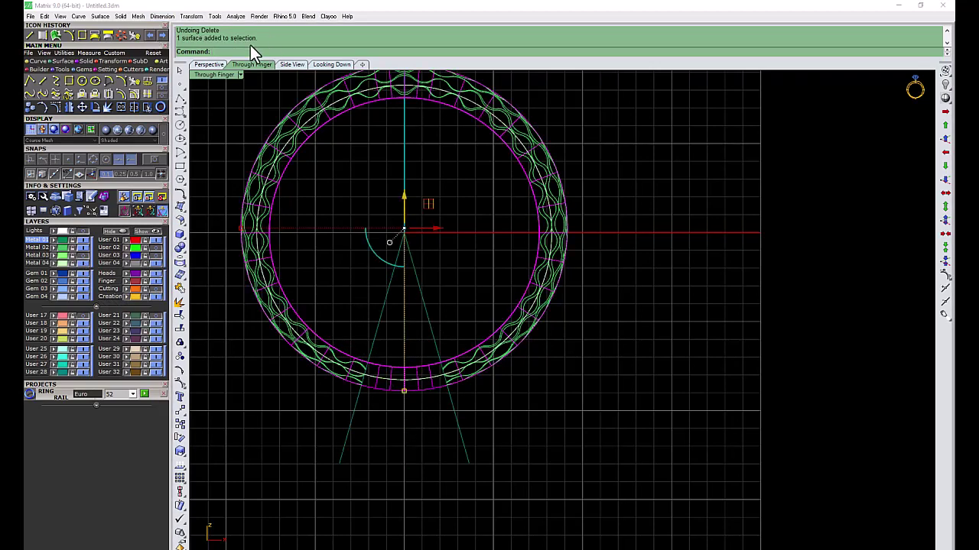
{"action": "left_click", "coordinate": [42, 111]}
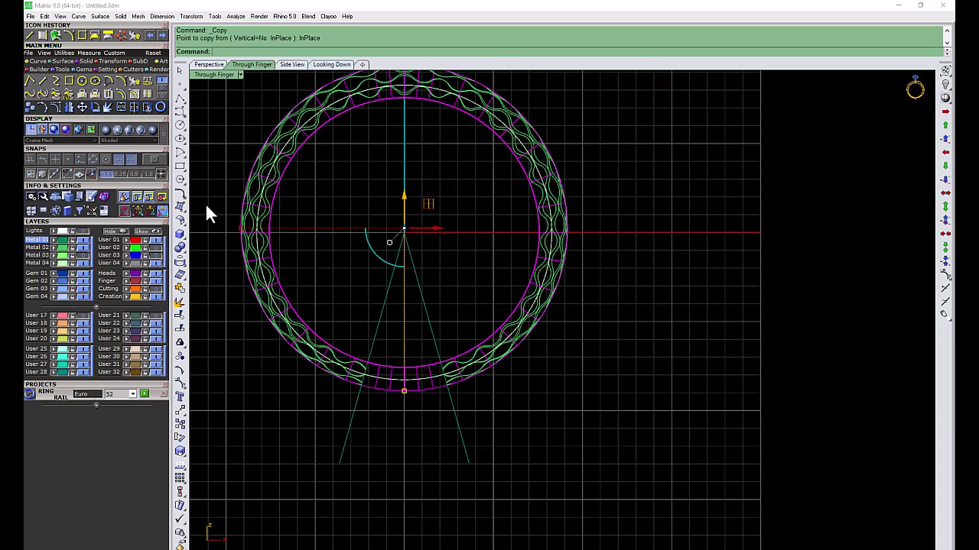
{"action": "left_click", "coordinate": [127, 322]}
Split the ring surface copy into three pieces with the cone lines
{"action": "left_click", "coordinate": [130, 110]}
{"action": "left_click", "coordinate": [424, 387]}
{"action": "key", "text": "Return"}
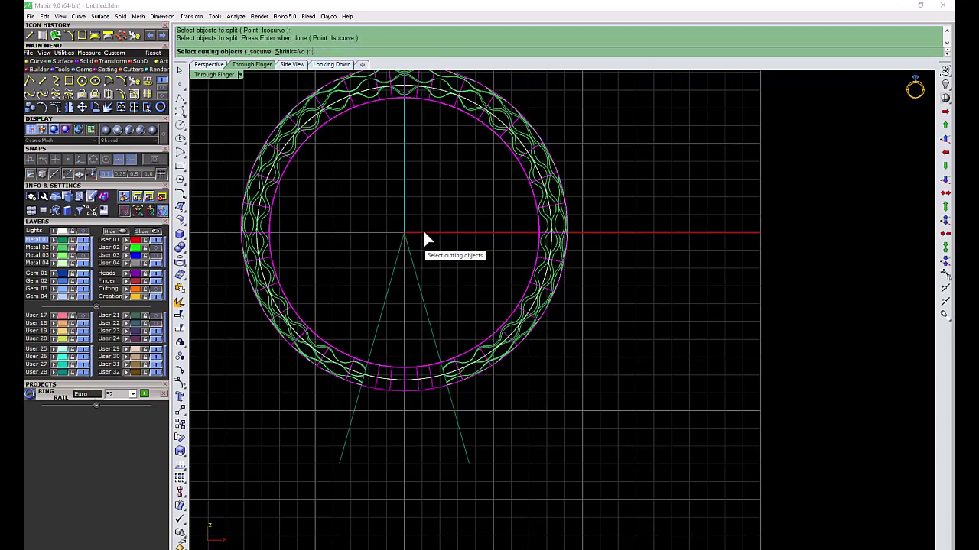
{"action": "left_click", "coordinate": [393, 256]}
{"action": "key", "text": "Return"}
Delete the ring circle and select the two cone lines
{"action": "scroll", "coordinate": [460, 382], "scroll_direction": "up", "scroll_amount": 1}
{"action": "scroll", "coordinate": [455, 360], "scroll_direction": "up", "scroll_amount": 2}
{"action": "left_click", "coordinate": [451, 354]}
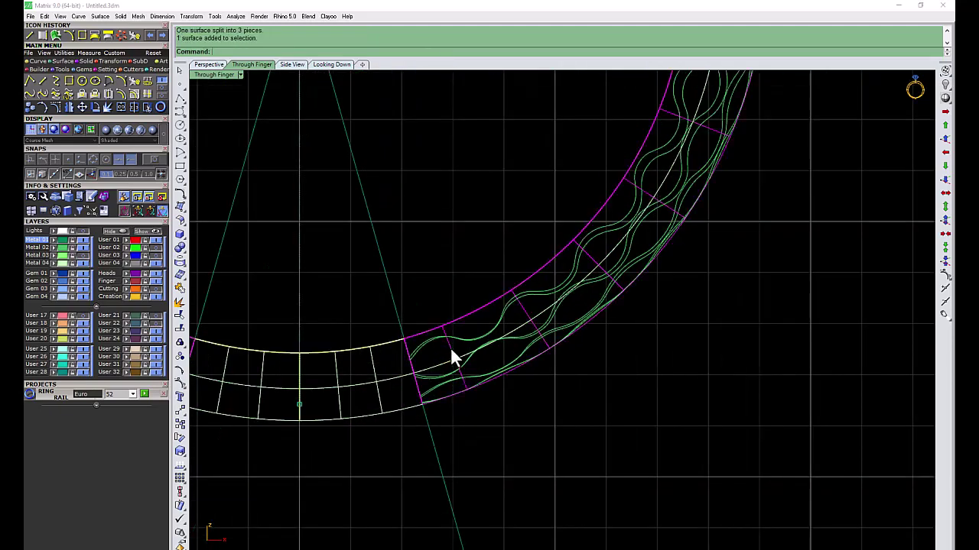
{"action": "scroll", "coordinate": [449, 352], "scroll_direction": "down", "scroll_amount": 4}
{"action": "key", "text": "Delete"}
{"action": "left_click", "coordinate": [390, 280]}
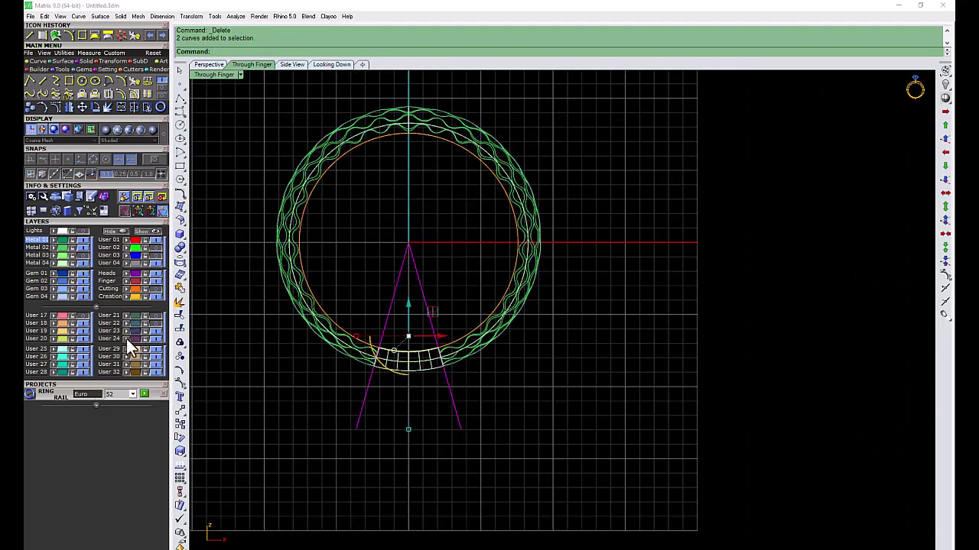
Join the two bottom plate pieces into one open polysurface
{"action": "double_click", "coordinate": [229, 75]}
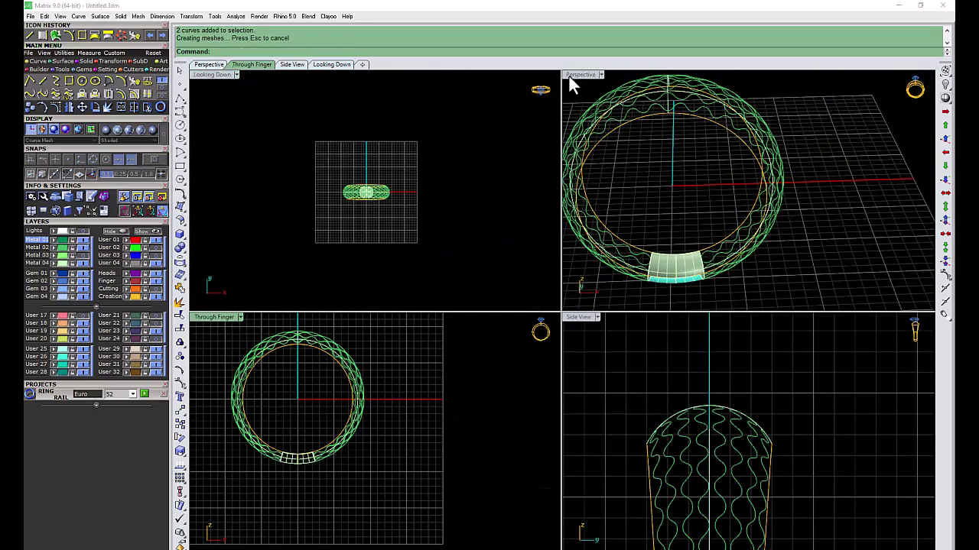
{"action": "double_click", "coordinate": [571, 73]}
{"action": "mouse_move", "coordinate": [508, 229]}
{"action": "right_mouse_down"}
{"action": "mouse_move", "coordinate": [476, 312]}
{"action": "mouse_move", "coordinate": [451, 178]}
{"action": "right_mouse_up"}
{"action": "scroll", "coordinate": [438, 217], "scroll_direction": "up", "scroll_amount": 2}
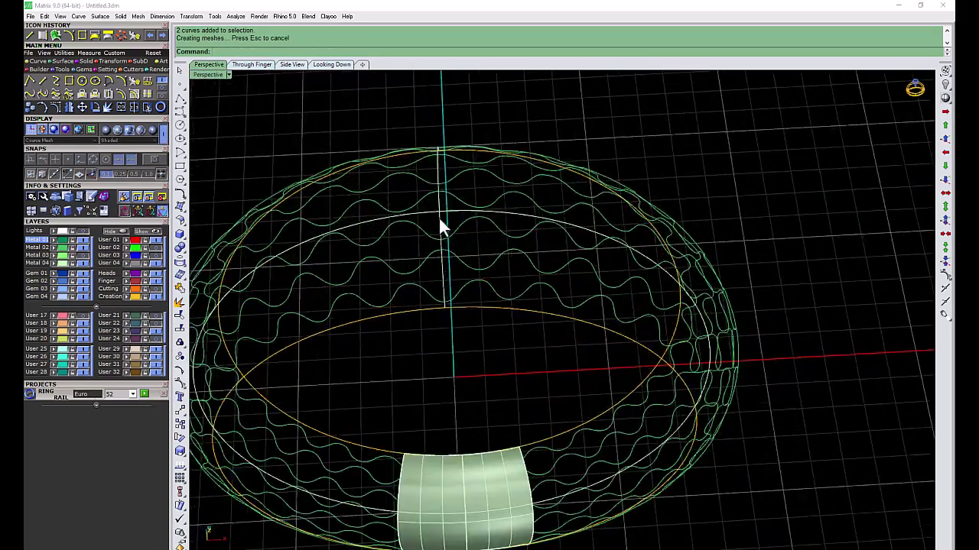
{"action": "right_click_drag", "start_coordinate": [439, 216], "coordinate": [459, 112]}
{"action": "scroll", "coordinate": [477, 373], "scroll_direction": "up", "scroll_amount": 3}
{"action": "left_click", "coordinate": [478, 366]}
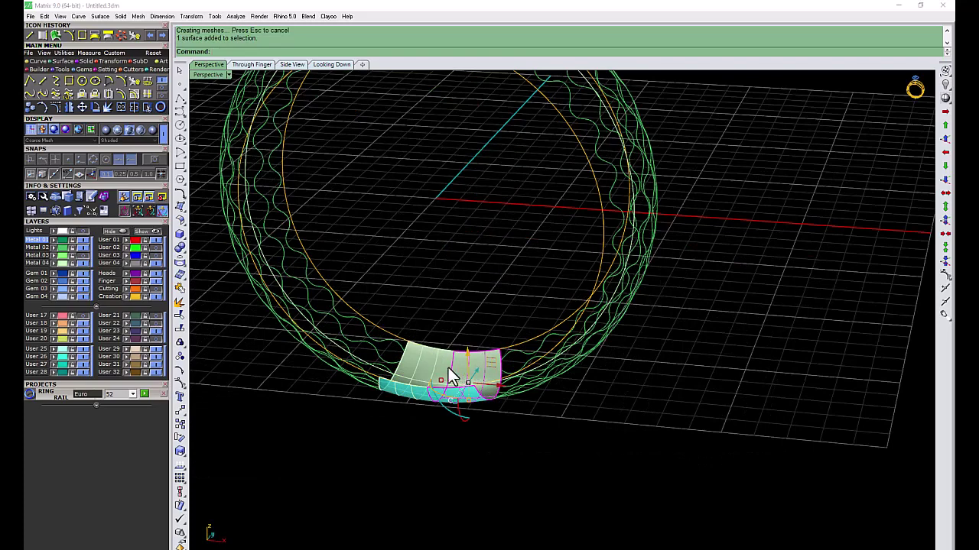
{"action": "left_click", "coordinate": [111, 105]}
{"action": "left_click", "coordinate": [413, 363]}
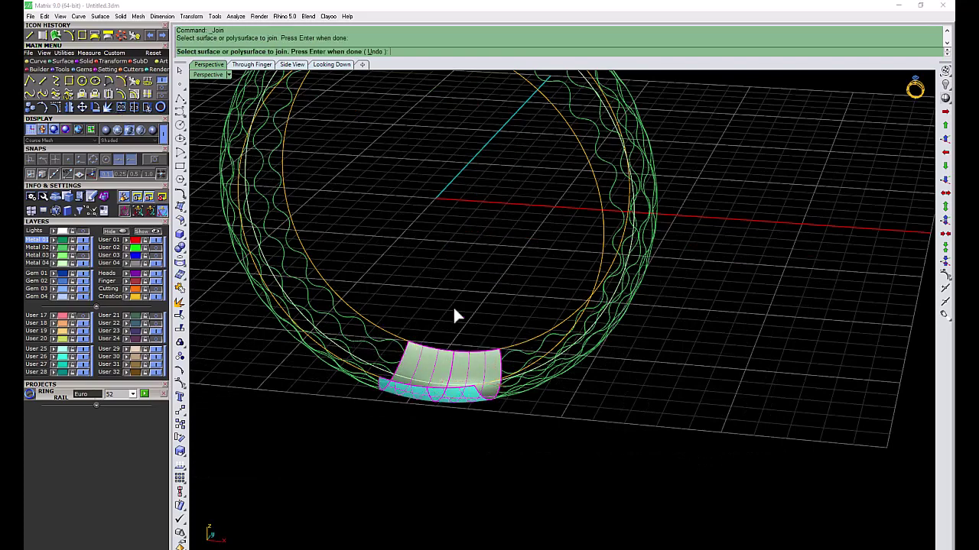
{"action": "key", "text": "Return"}
{"action": "key", "text": "Escape"}
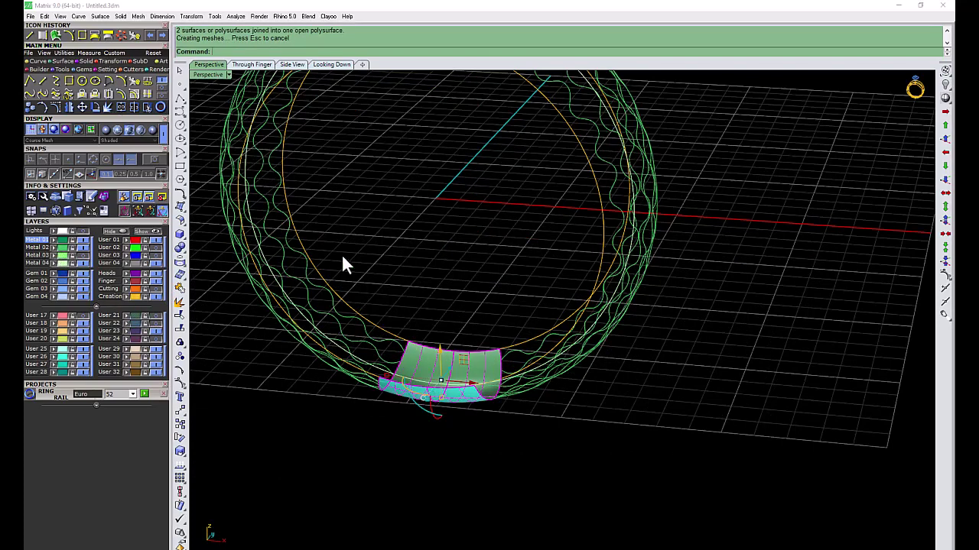
{"action": "scroll", "coordinate": [342, 315], "scroll_direction": "down", "scroll_amount": 3}
{"action": "mouse_move", "coordinate": [415, 328]}
{"action": "right_mouse_down"}
{"action": "mouse_move", "coordinate": [417, 371]}
{"action": "mouse_move", "coordinate": [422, 322]}
{"action": "mouse_move", "coordinate": [447, 356]}
{"action": "right_mouse_up"}
Pipe the first wavy curves along the ring's edge at the default radius
{"action": "left_click", "coordinate": [71, 67]}
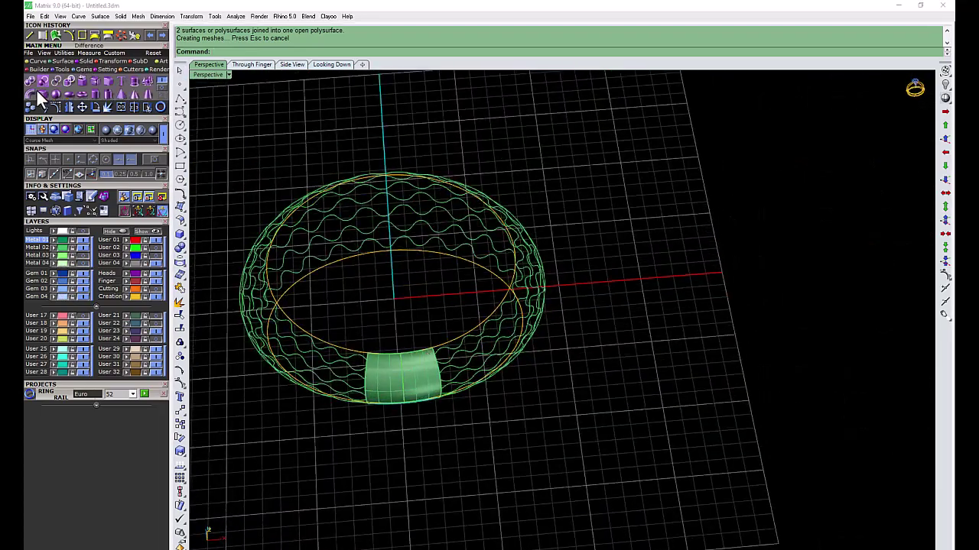
{"action": "left_click", "coordinate": [36, 89]}
{"action": "key", "text": "Return"}
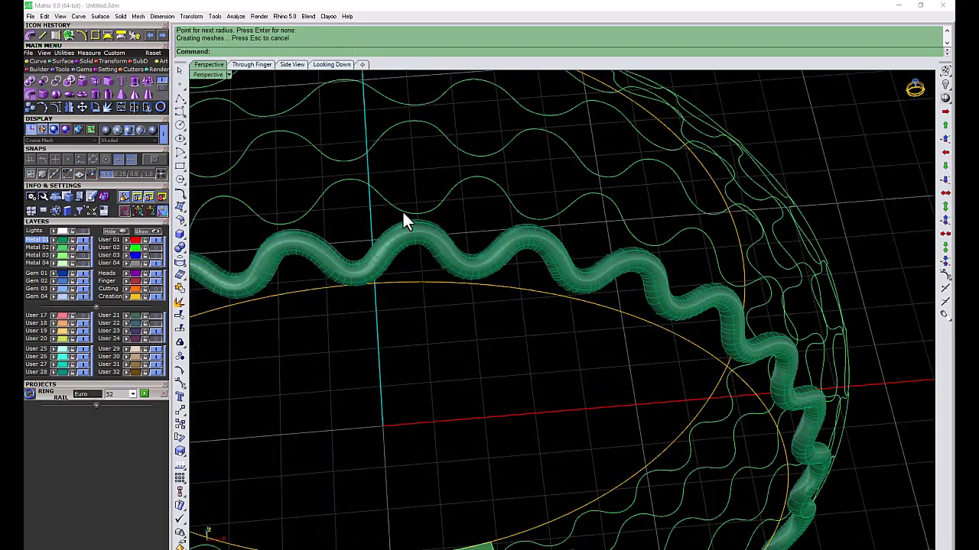
{"action": "key", "text": "Return"}
{"action": "left_click", "coordinate": [404, 210]}
{"action": "key", "text": "Return"}
{"action": "scroll", "coordinate": [411, 262], "scroll_direction": "down", "scroll_amount": 5}
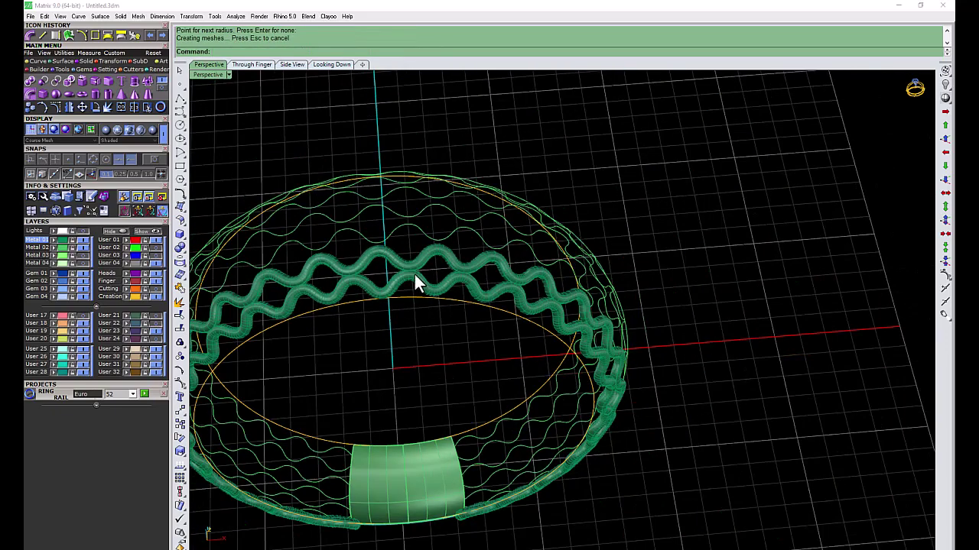
{"action": "key", "text": "Return"}
{"action": "key", "text": "Return"}
{"action": "left_click", "coordinate": [417, 216]}
{"action": "key", "text": "Return"}
Pipe the remaining wavy curves, then view the ring from below
{"action": "key", "text": "Return"}
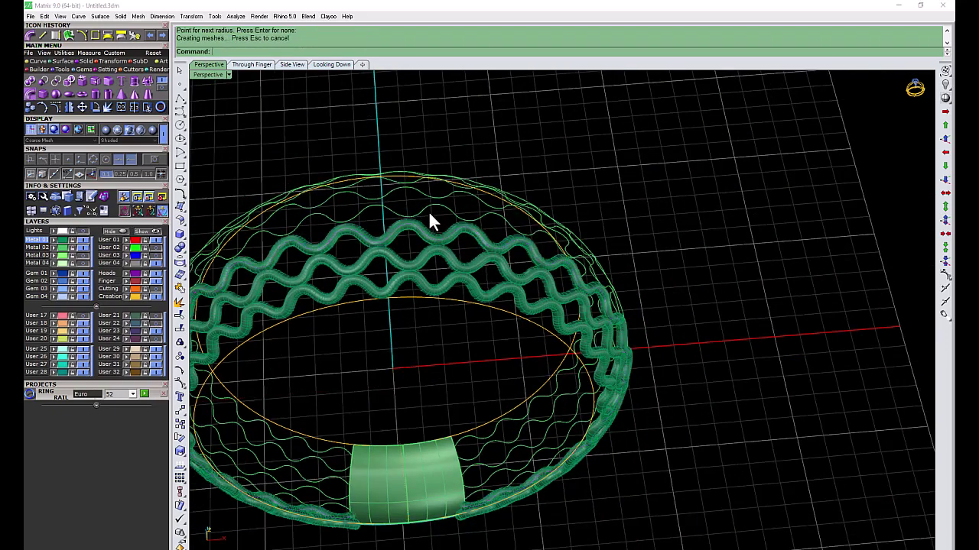
{"action": "key", "text": "Return"}
{"action": "left_click", "coordinate": [426, 208]}
{"action": "key", "text": "Return"}
{"action": "key", "text": "Return"}
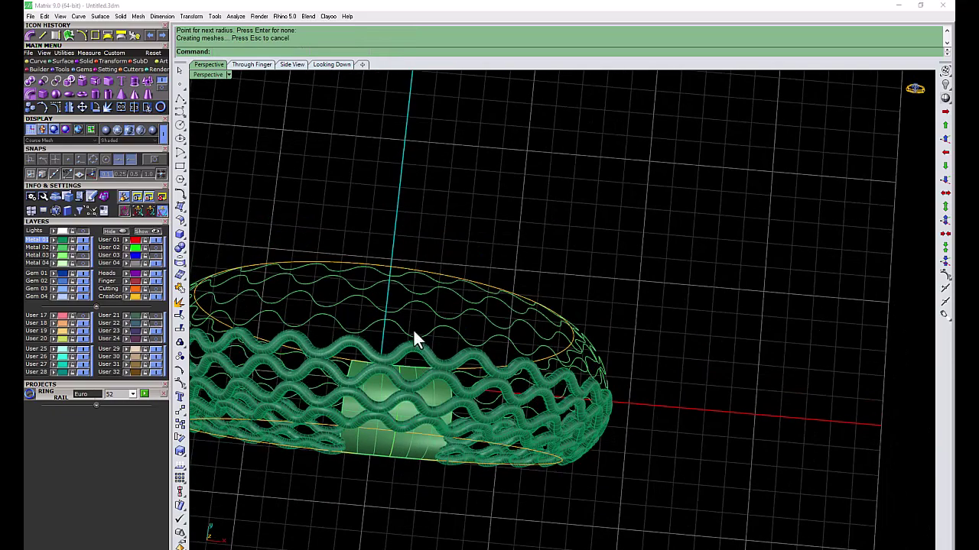
{"action": "scroll", "coordinate": [415, 339], "scroll_direction": "up", "scroll_amount": 5}
{"action": "key", "text": "Return"}
{"action": "left_click", "coordinate": [400, 336]}
{"action": "key", "text": "Return"}
{"action": "key", "text": "Return"}
{"action": "key", "text": "Return"}
{"action": "key", "text": "Return"}
{"action": "left_click", "coordinate": [405, 277]}
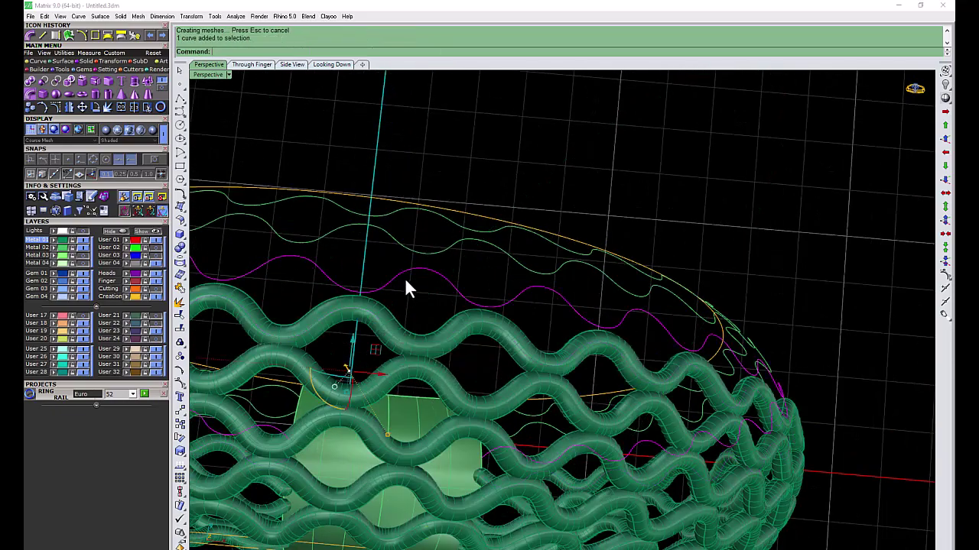
{"action": "key", "text": "Return"}
{"action": "key", "text": "Return"}
{"action": "key", "text": "Return"}
{"action": "key", "text": "Return"}
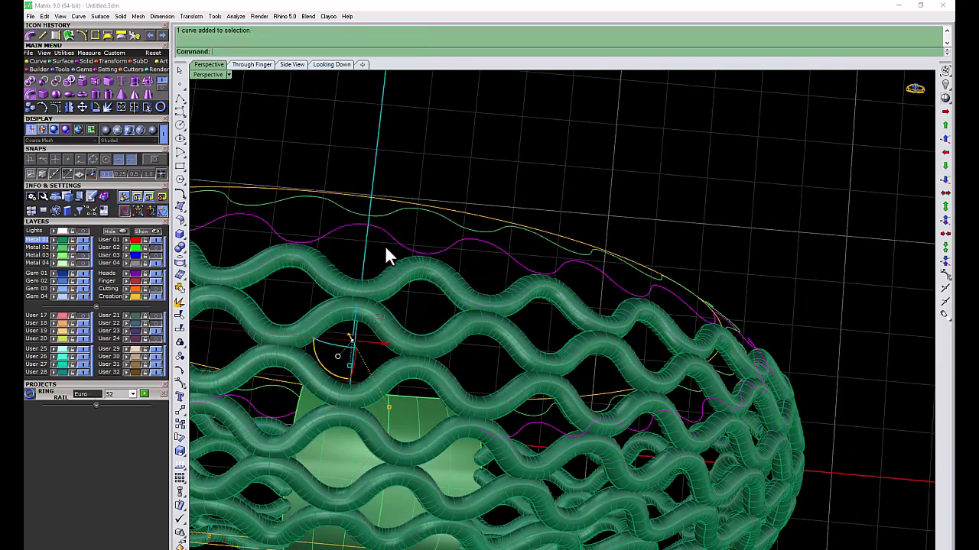
{"action": "left_click", "coordinate": [385, 245]}
{"action": "key", "text": "Return"}
{"action": "key", "text": "Return"}
{"action": "key", "text": "Return"}
{"action": "key", "text": "Return"}
{"action": "left_click", "coordinate": [397, 207]}
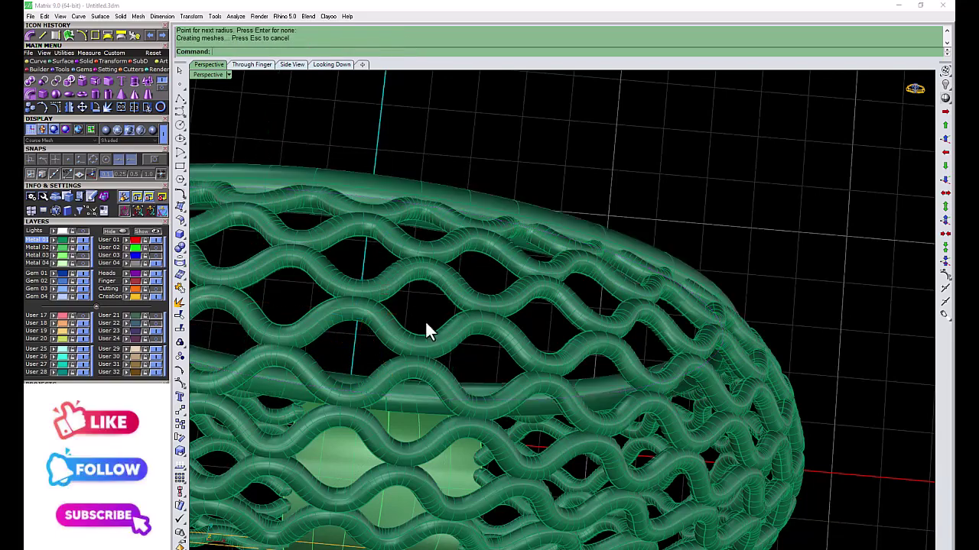
{"action": "key", "text": "Return"}
{"action": "key", "text": "Return"}
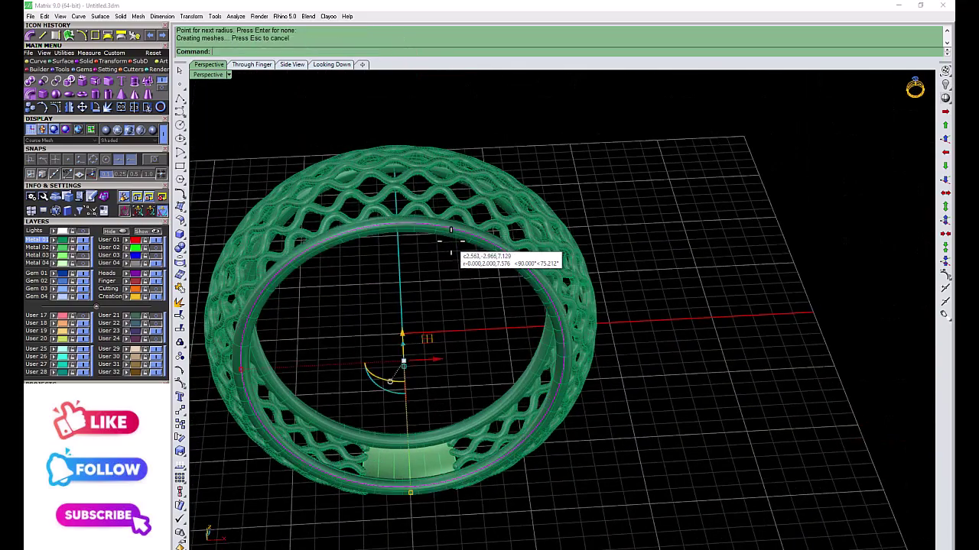
{"action": "mouse_move", "coordinate": [426, 464]}
{"action": "right_mouse_down"}
{"action": "mouse_move", "coordinate": [423, 320]}
{"action": "mouse_move", "coordinate": [444, 318]}
{"action": "mouse_move", "coordinate": [413, 433]}
{"action": "right_mouse_up"}
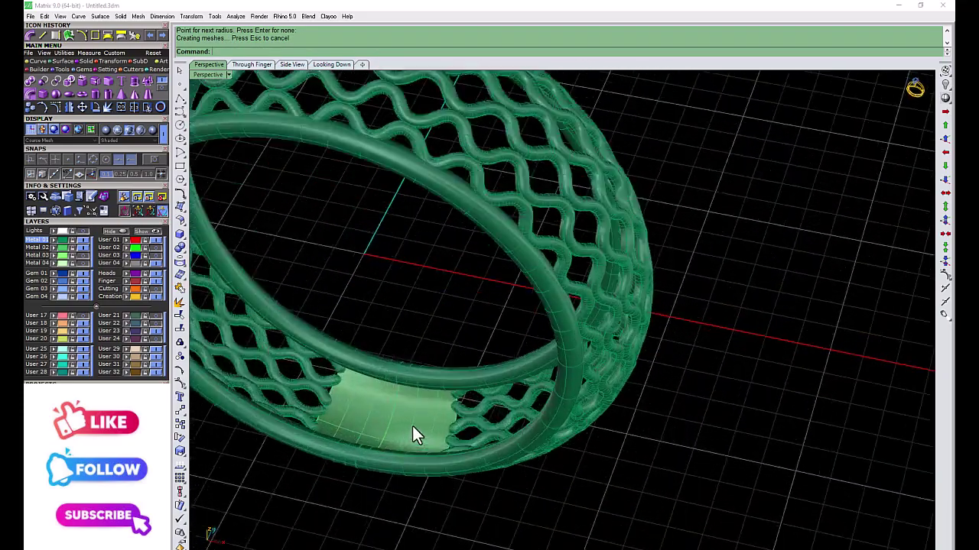
Offset the bottom plate surface by 0.8 into a thickened solid plate
{"action": "left_click", "coordinate": [417, 425]}
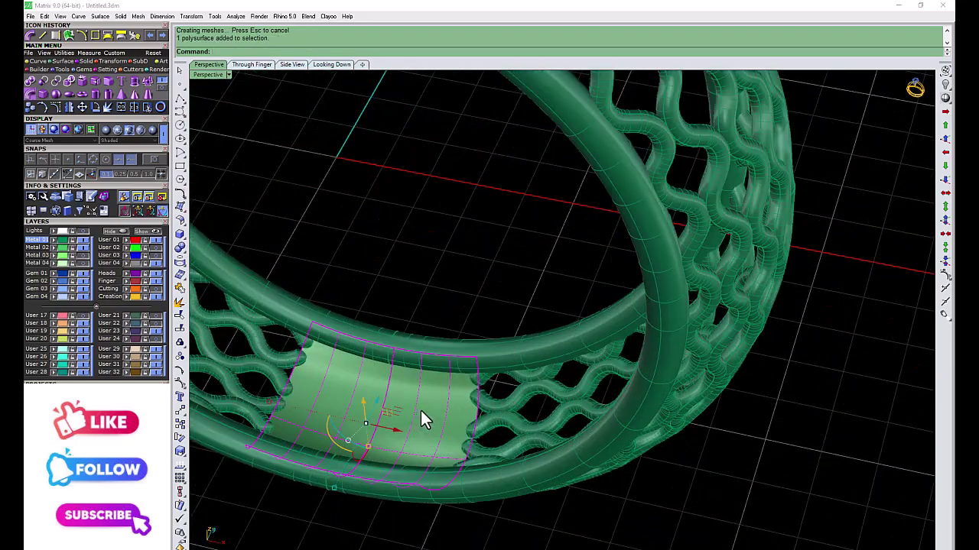
{"action": "left_click", "coordinate": [69, 61]}
{"action": "left_click", "coordinate": [83, 82]}
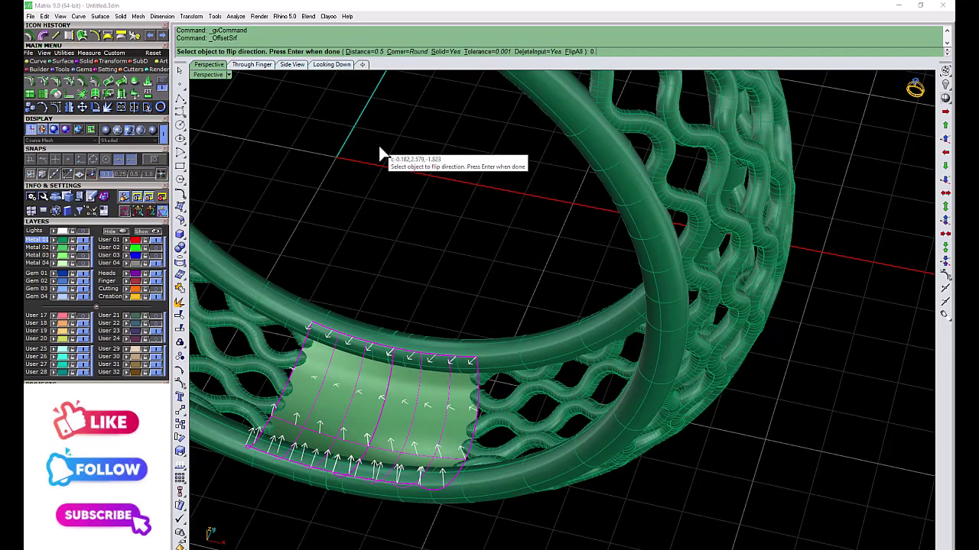
{"action": "type", "text": ".8"}
{"action": "key", "text": "Return"}
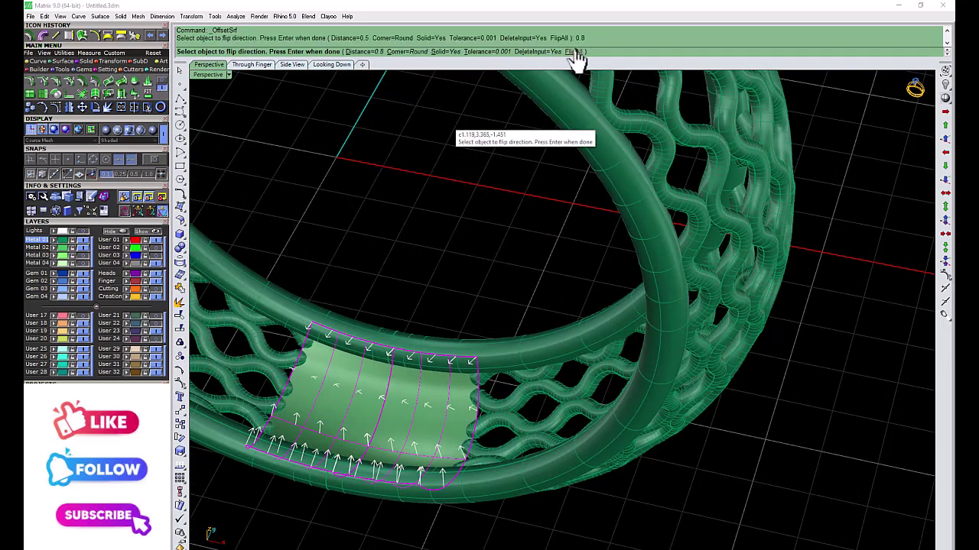
{"action": "key", "text": "Return"}
{"action": "mouse_move", "coordinate": [444, 229]}
{"action": "right_mouse_down"}
{"action": "mouse_move", "coordinate": [301, 350]}
{"action": "mouse_move", "coordinate": [367, 356]}
{"action": "mouse_move", "coordinate": [485, 265]}
{"action": "mouse_move", "coordinate": [182, 74]}
{"action": "right_mouse_up"}
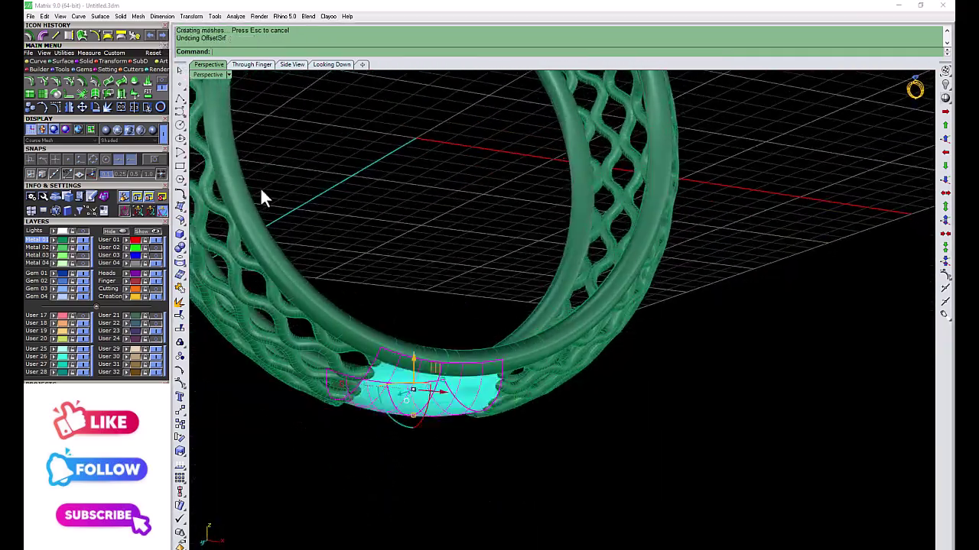
{"action": "type", "text": "0"}
{"action": "key", "text": "Return"}
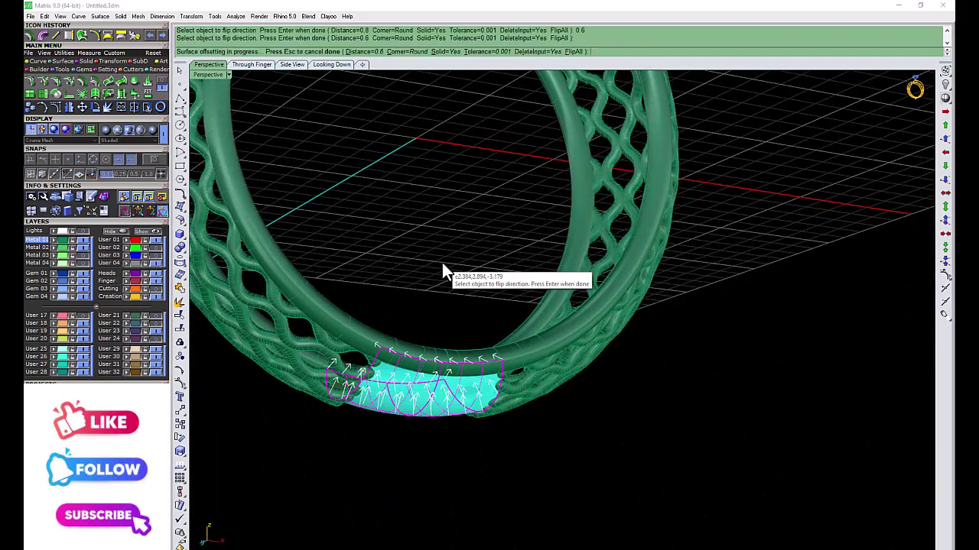
Lower the thickened bottom plate slightly in the Through Finger view
{"action": "mouse_move", "coordinate": [466, 286]}
{"action": "right_mouse_down"}
{"action": "mouse_move", "coordinate": [424, 339]}
{"action": "mouse_move", "coordinate": [435, 312]}
{"action": "mouse_move", "coordinate": [403, 369]}
{"action": "right_mouse_up"}
{"action": "left_click", "coordinate": [403, 369]}
{"action": "double_click", "coordinate": [204, 72]}
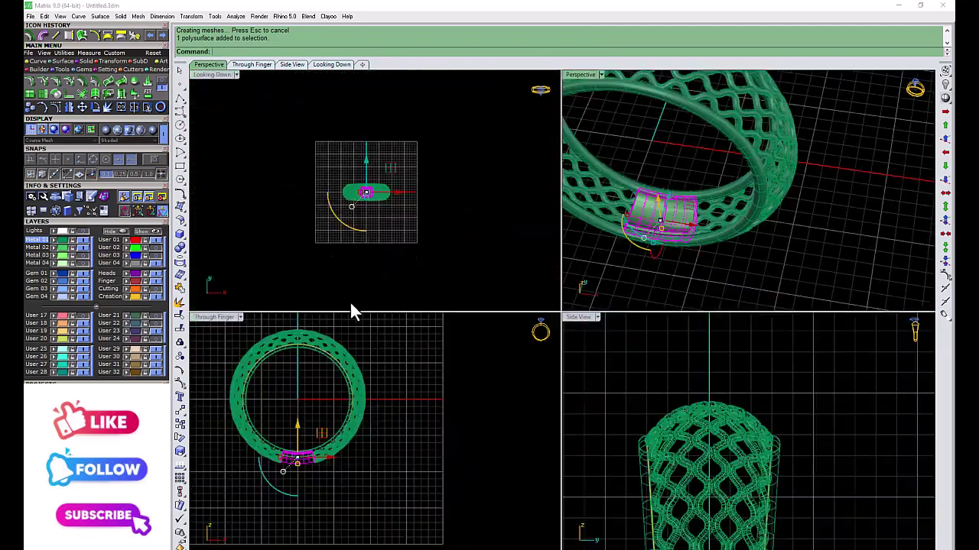
{"action": "double_click", "coordinate": [203, 316]}
{"action": "left_click_drag", "start_coordinate": [418, 329], "coordinate": [418, 335]}
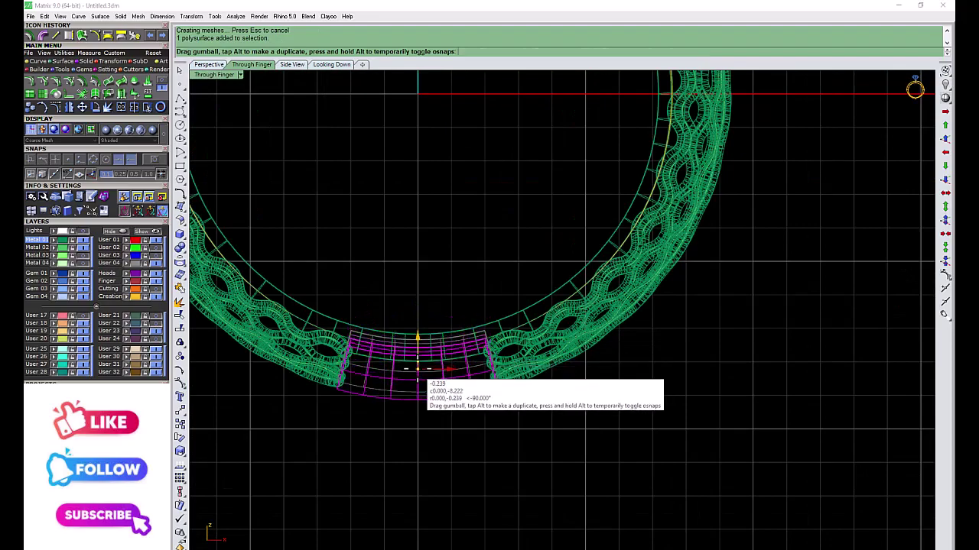
{"action": "left_click", "coordinate": [461, 296]}
Select all the ring parts in the perspective view and hide them
{"action": "double_click", "coordinate": [212, 73]}
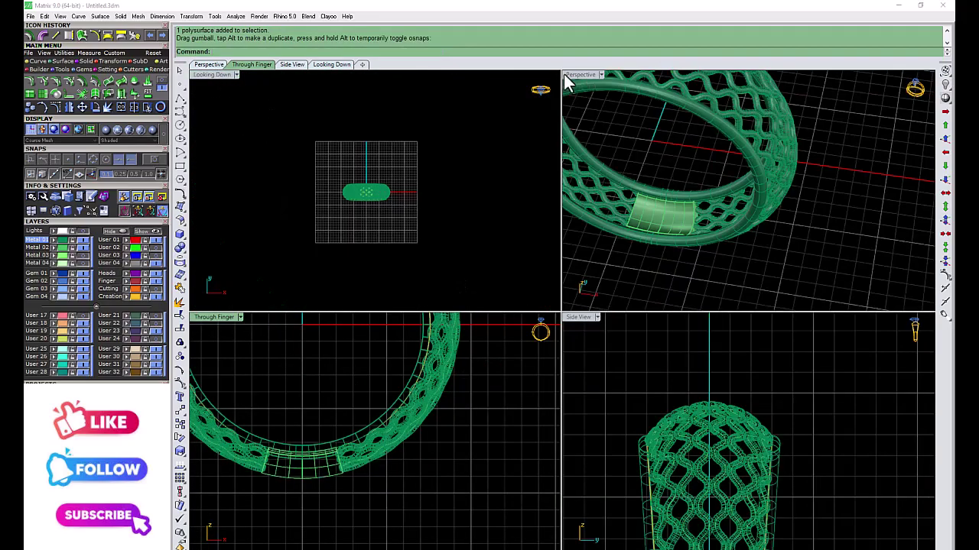
{"action": "double_click", "coordinate": [566, 76]}
{"action": "scroll", "coordinate": [432, 372], "scroll_direction": "up", "scroll_amount": 3}
{"action": "mouse_move", "coordinate": [431, 372]}
{"action": "right_mouse_down"}
{"action": "mouse_move", "coordinate": [459, 237]}
{"action": "mouse_move", "coordinate": [415, 257]}
{"action": "right_mouse_up"}
{"action": "scroll", "coordinate": [428, 328], "scroll_direction": "down", "scroll_amount": 3}
{"action": "mouse_move", "coordinate": [426, 316]}
{"action": "right_mouse_down"}
{"action": "mouse_move", "coordinate": [403, 354]}
{"action": "mouse_move", "coordinate": [474, 229]}
{"action": "right_mouse_up"}
{"action": "key", "text": "ctrl+a"}
{"action": "left_click", "coordinate": [369, 224]}
{"action": "left_click_drag", "start_coordinate": [371, 228], "coordinate": [200, 445]}
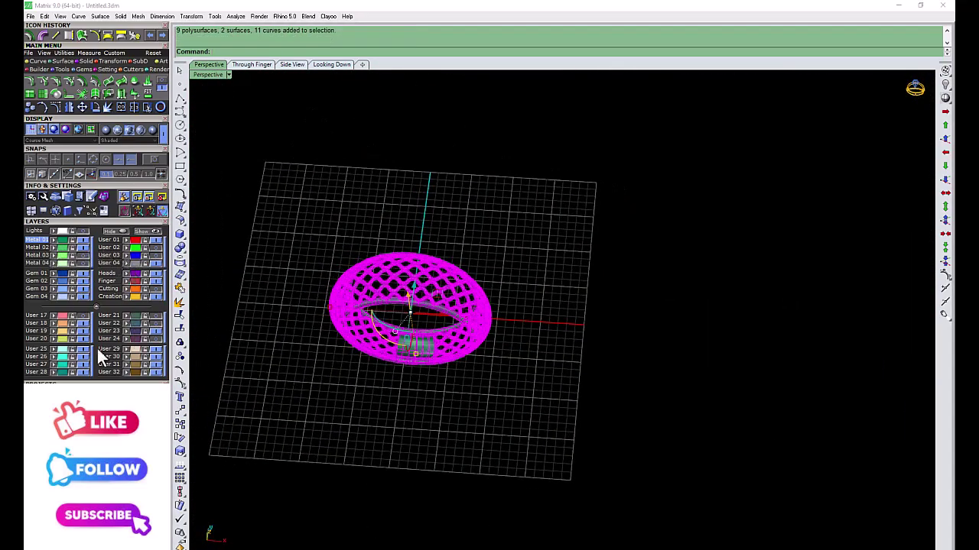
{"action": "left_click", "coordinate": [79, 273]}
Toggle the flower head and blue ring layers to isolate the lattice flower head
{"action": "left_click", "coordinate": [152, 249]}
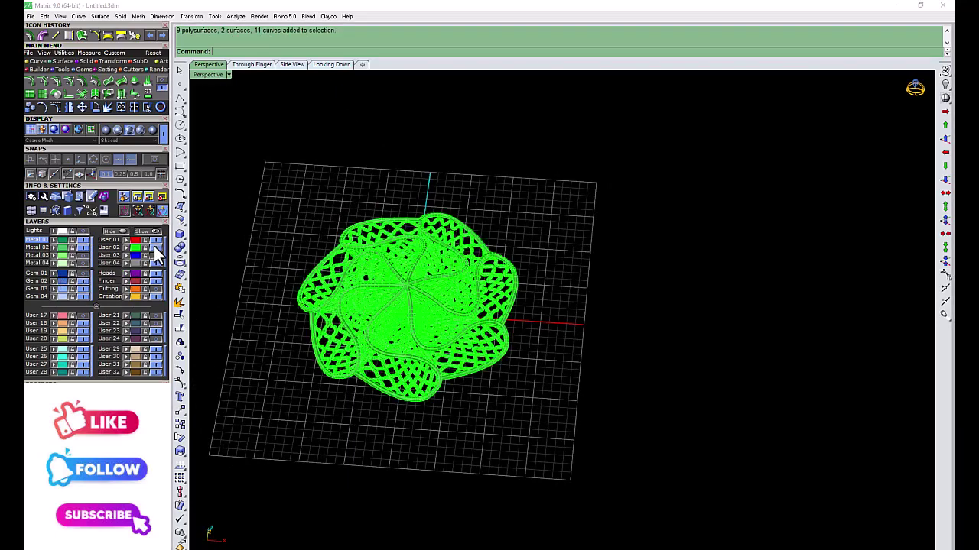
{"action": "left_click_drag", "start_coordinate": [564, 183], "coordinate": [207, 412]}
{"action": "left_click", "coordinate": [83, 281]}
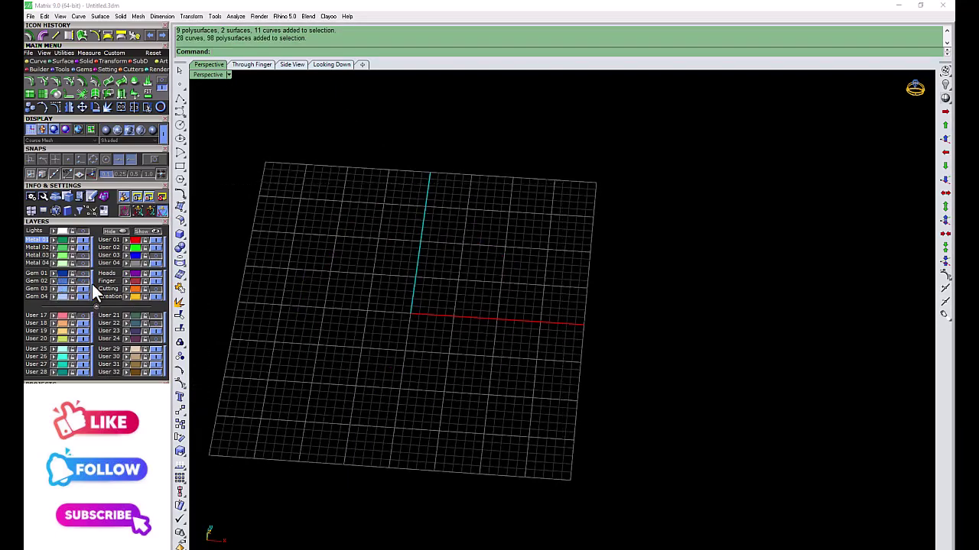
{"action": "left_click", "coordinate": [84, 273]}
{"action": "key", "text": "ctrl+a"}
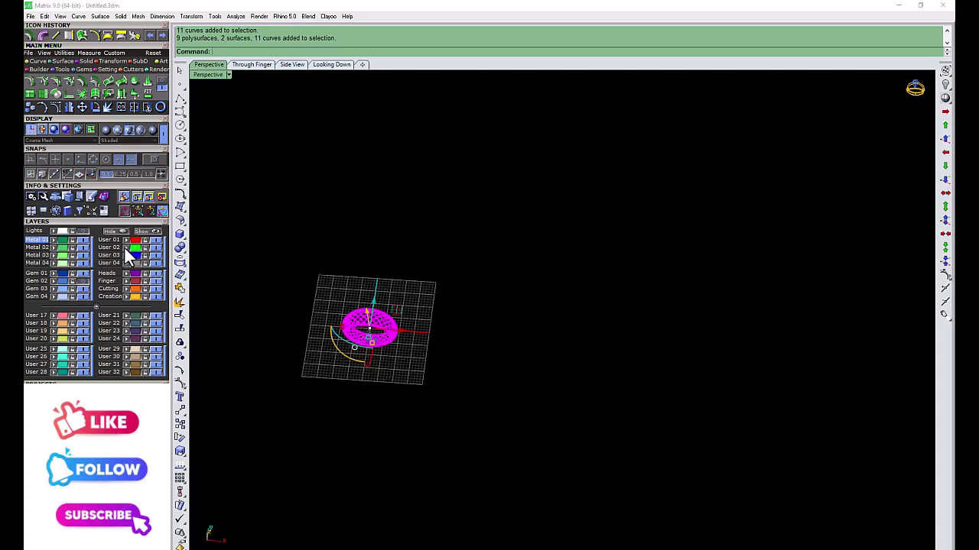
{"action": "left_click", "coordinate": [338, 267]}
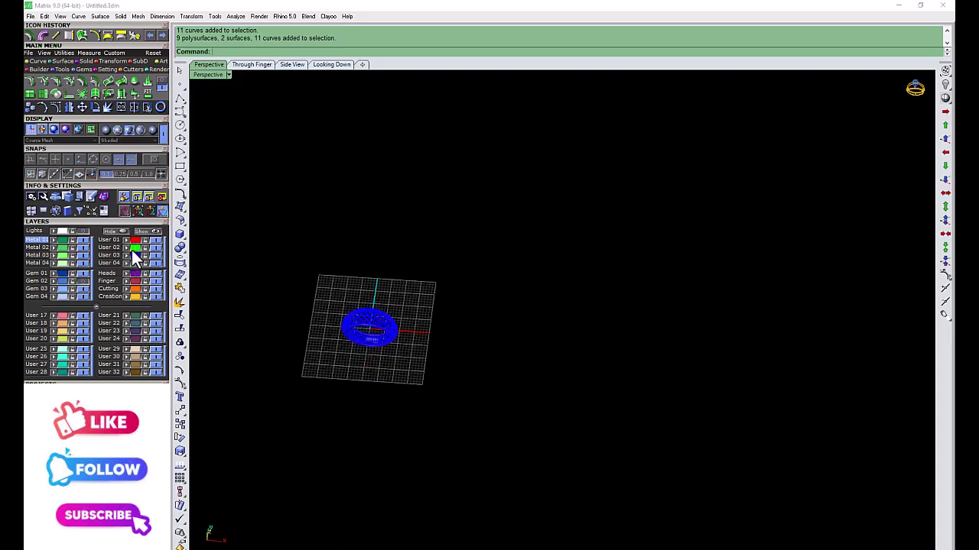
{"action": "left_click", "coordinate": [72, 281]}
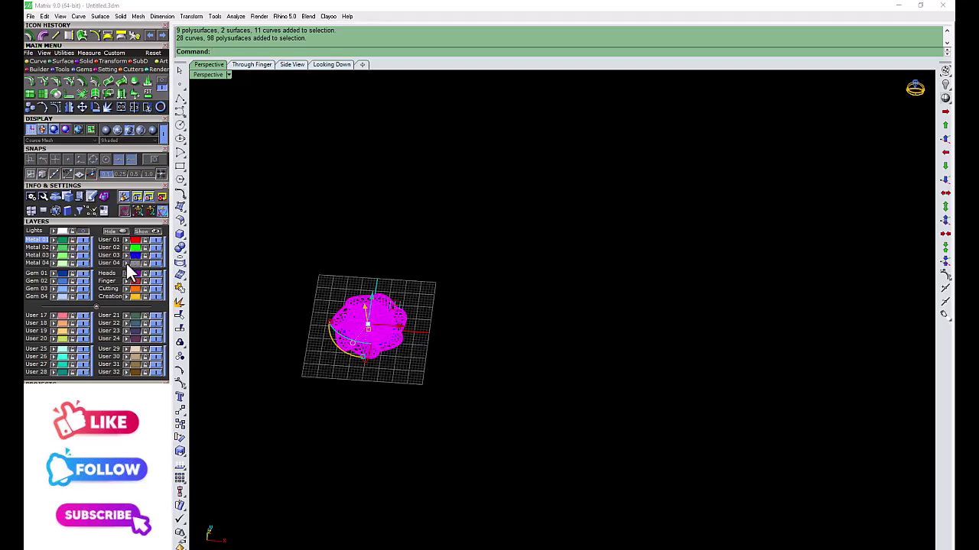
{"action": "left_click", "coordinate": [299, 266]}
Raise the flower head above the ring in the Through Finger view
{"action": "double_click", "coordinate": [208, 74]}
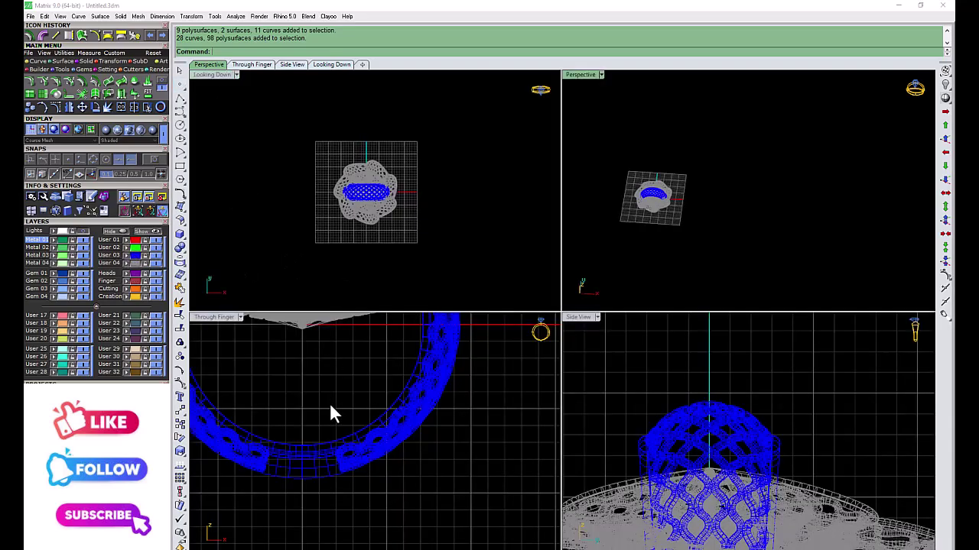
{"action": "scroll", "coordinate": [330, 403], "scroll_direction": "down", "scroll_amount": 3}
{"action": "left_click", "coordinate": [140, 274]}
{"action": "double_click", "coordinate": [209, 318]}
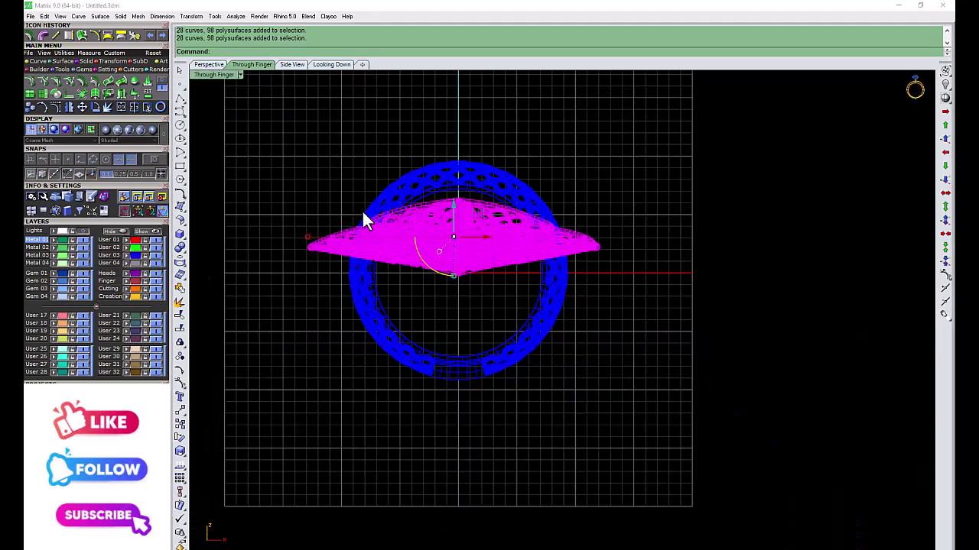
{"action": "left_click_drag", "start_coordinate": [431, 358], "coordinate": [432, 277]}
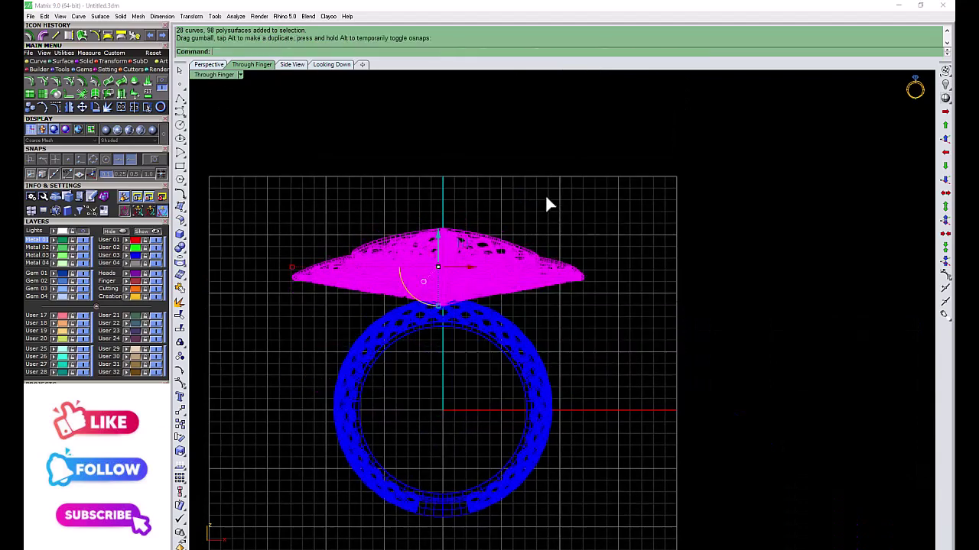
{"action": "key", "text": "Escape"}
{"action": "double_click", "coordinate": [217, 74]}
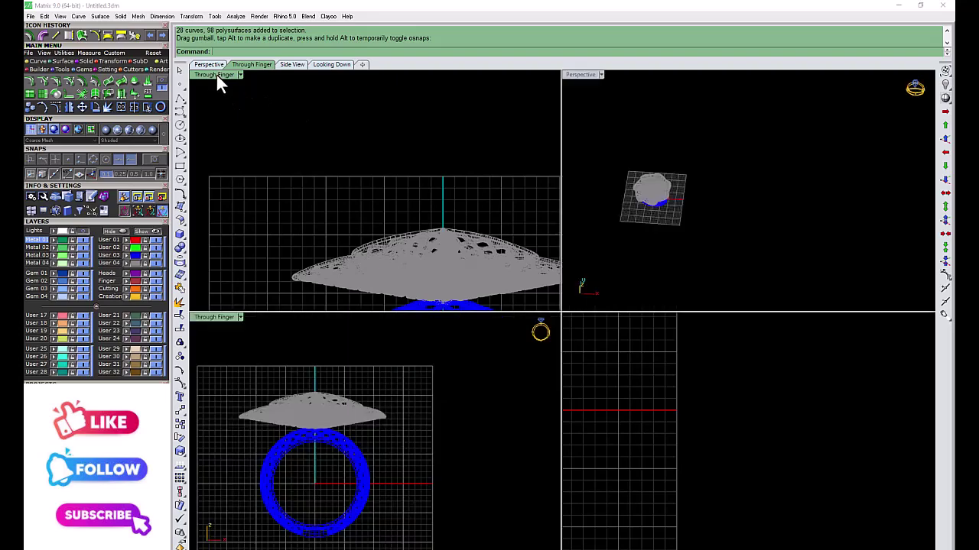
{"action": "double_click", "coordinate": [577, 73]}
{"action": "left_click", "coordinate": [228, 74]}
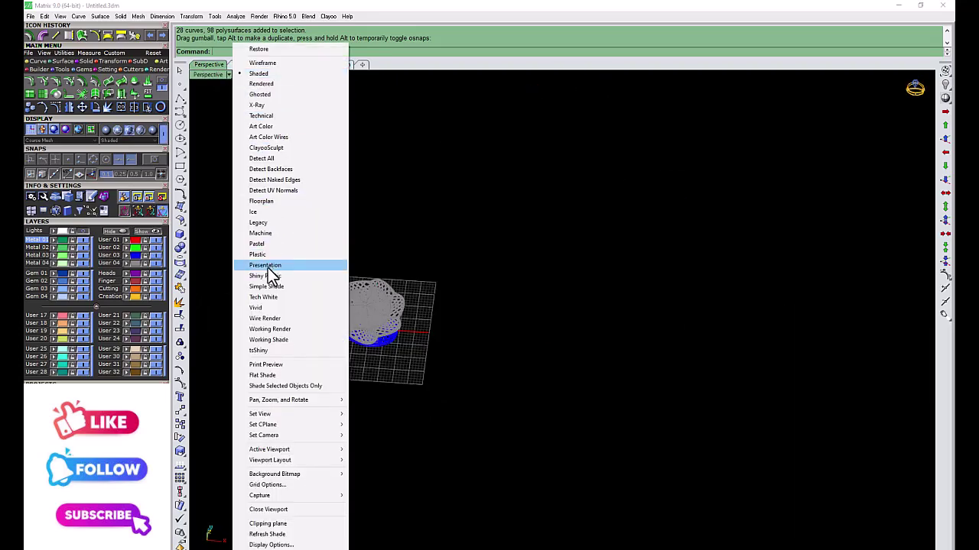
Shade the perspective in Machine display and reveal the gold lattice and base disc layer
{"action": "left_click", "coordinate": [271, 233]}
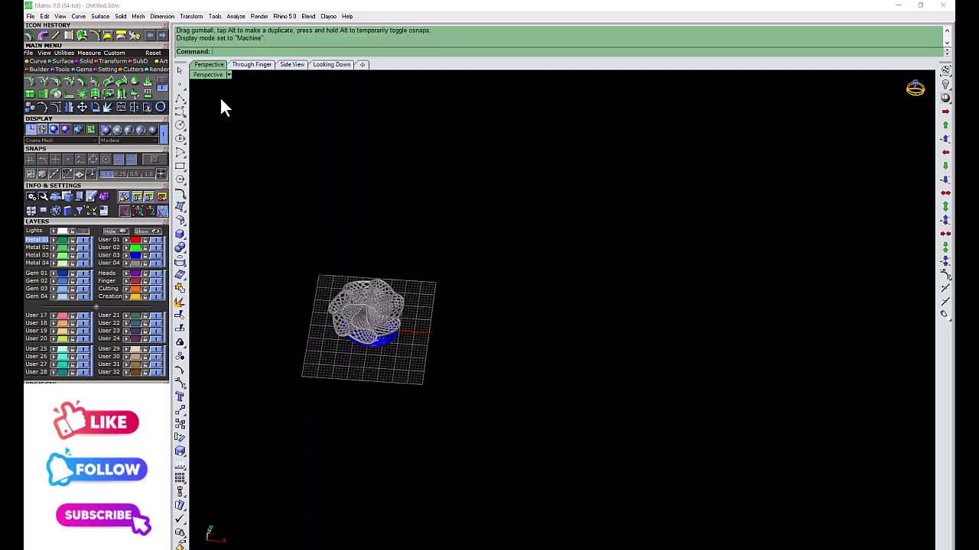
{"action": "scroll", "coordinate": [345, 323], "scroll_direction": "up", "scroll_amount": 5}
{"action": "scroll", "coordinate": [400, 378], "scroll_direction": "up", "scroll_amount": 2}
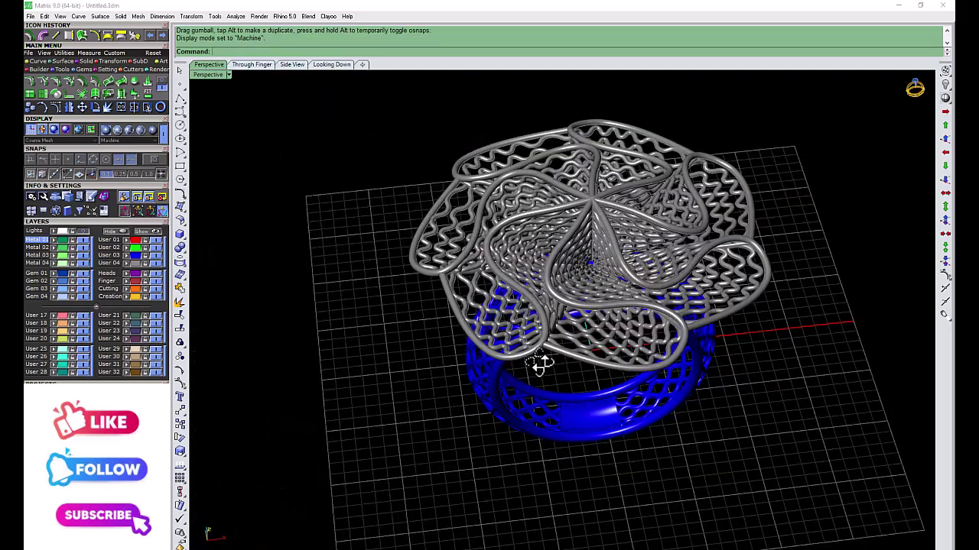
{"action": "mouse_move", "coordinate": [540, 365]}
{"action": "right_mouse_down"}
{"action": "mouse_move", "coordinate": [475, 355]}
{"action": "mouse_move", "coordinate": [430, 393]}
{"action": "right_mouse_up"}
{"action": "scroll", "coordinate": [458, 387], "scroll_direction": "down", "scroll_amount": 3}
{"action": "right_click_drag", "start_coordinate": [487, 377], "coordinate": [572, 374]}
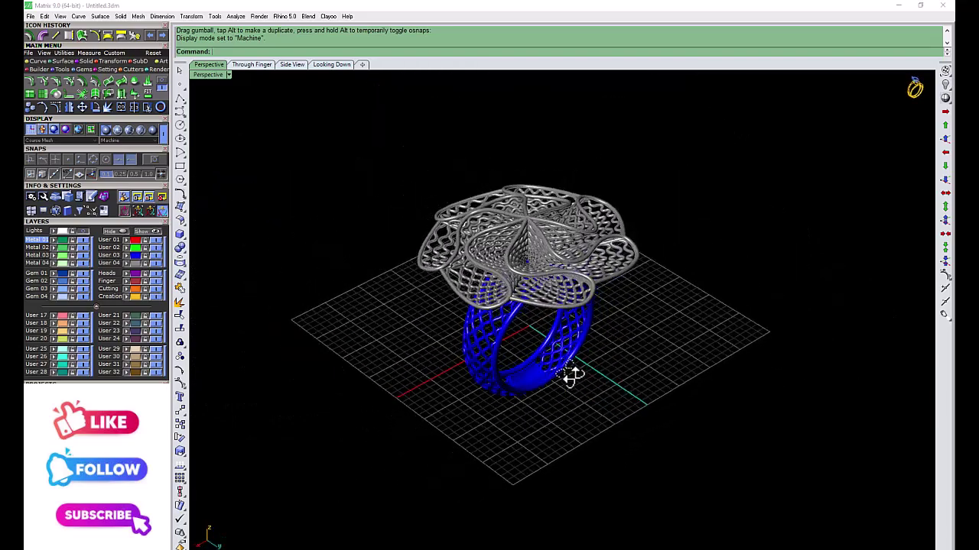
{"action": "left_click", "coordinate": [85, 231]}
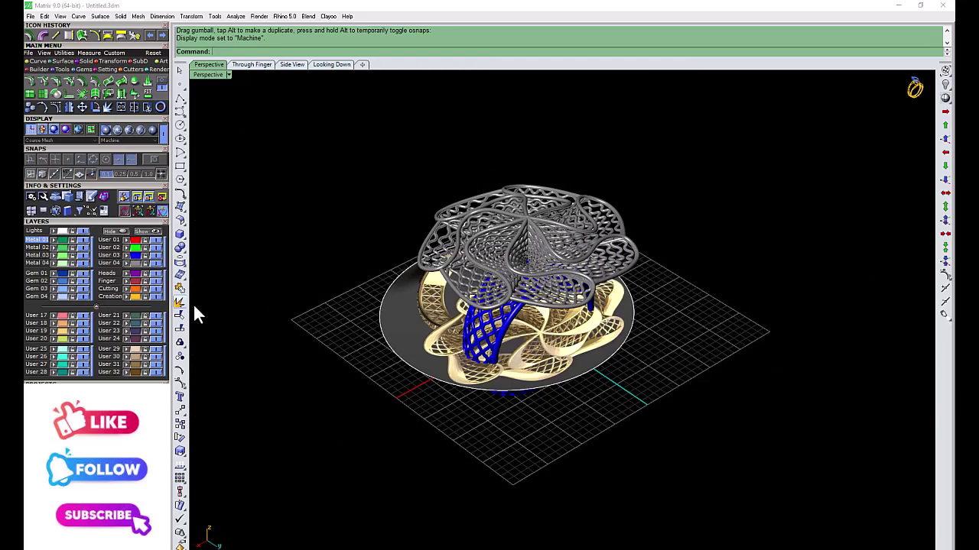